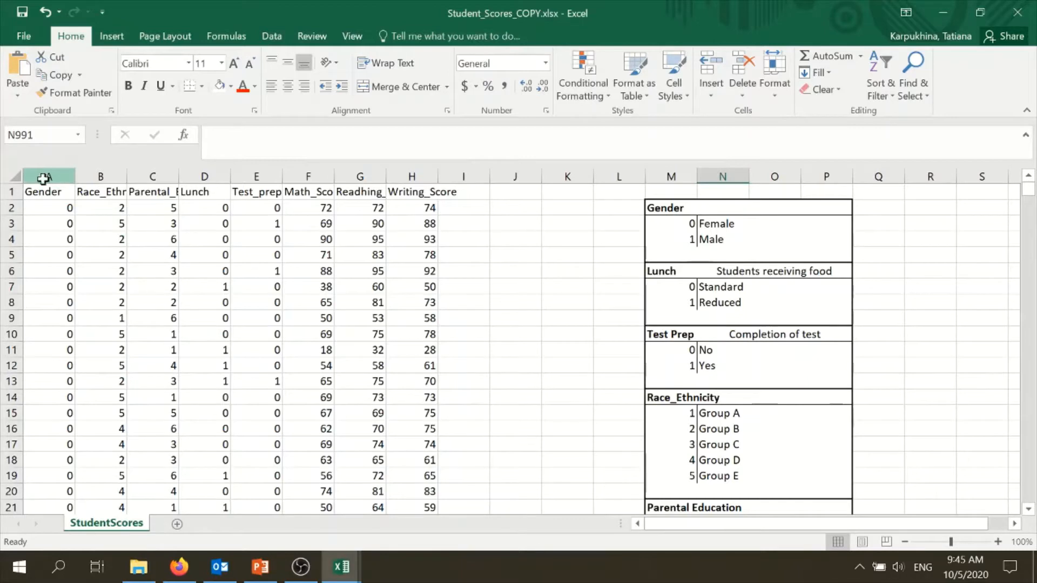
# Step: Insert a new column before the Gender column and enter the header ID in A1
pyautogui.click(43, 179)
pyautogui.rightClick(44, 179)
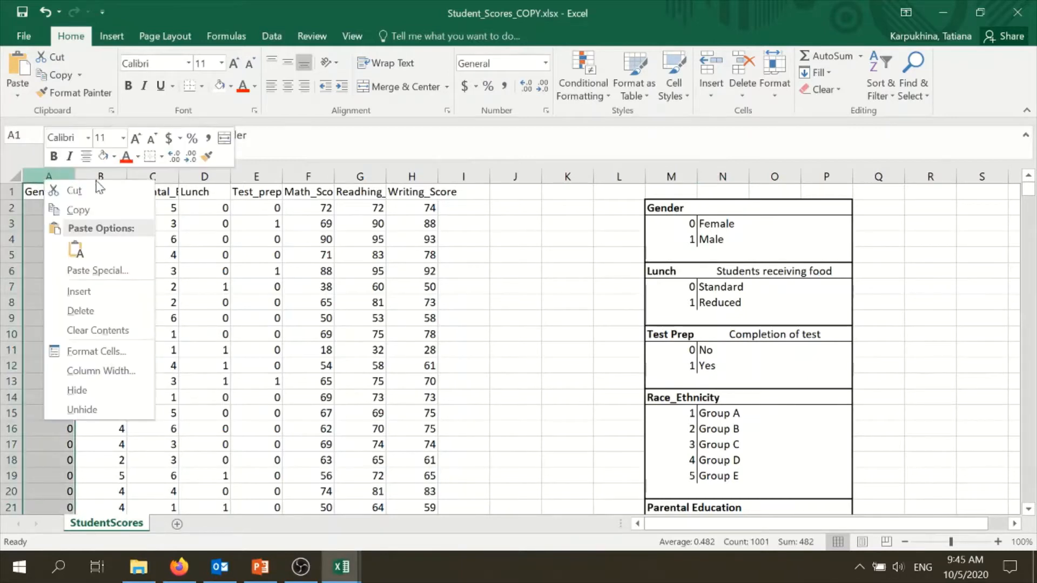
pyautogui.click(132, 294)
pyautogui.click(62, 196)
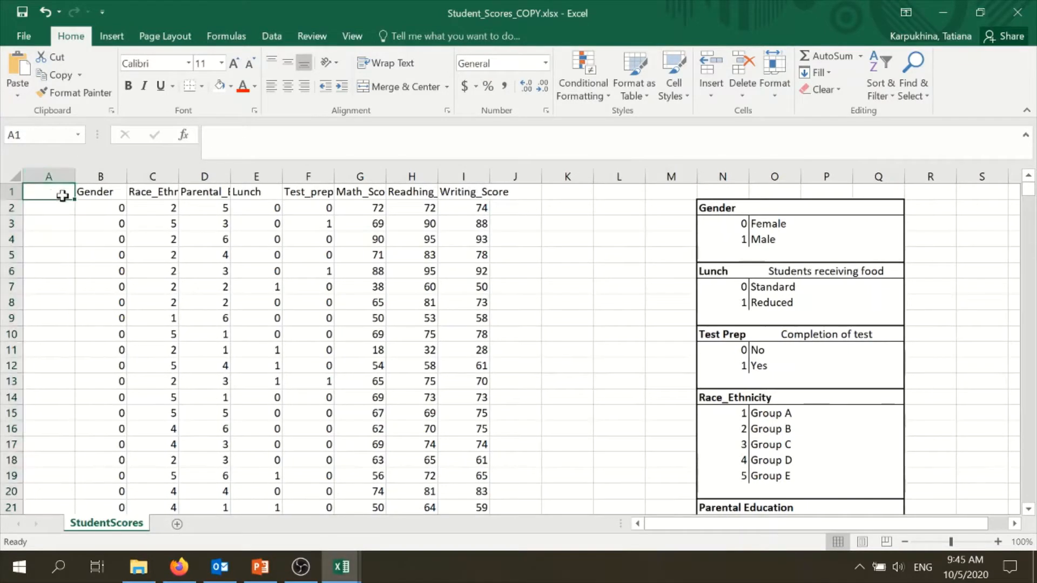
pyautogui.write('ID')
pyautogui.press('Return')
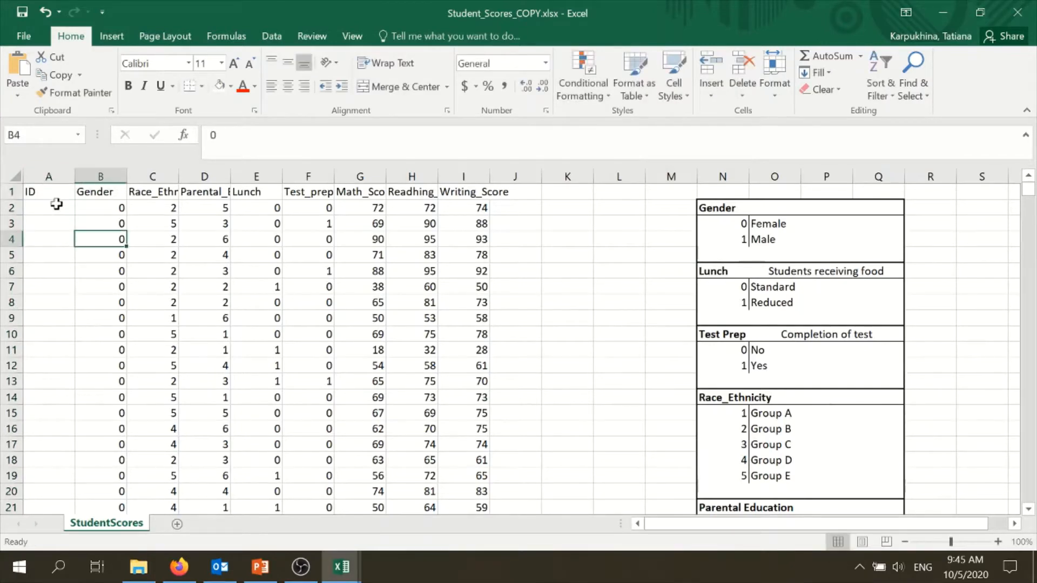
# Step: Enter 1, 2 and 3 in A2:A4 and extend the ID series down through the last data row
pyautogui.write('1')
pyautogui.press('Return')
pyautogui.write('2')
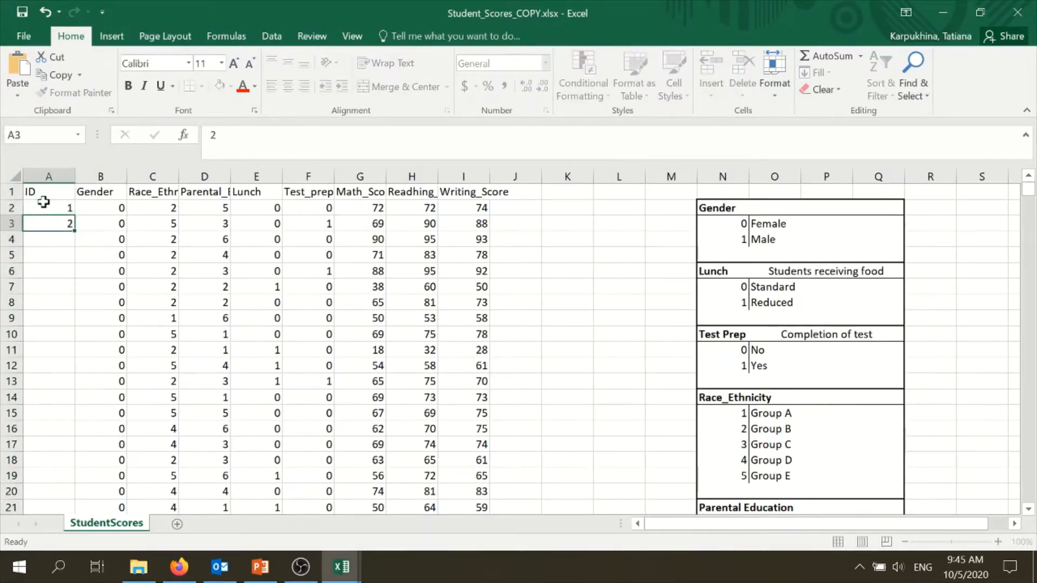
pyautogui.press('Return')
pyautogui.write('3')
pyautogui.press('Return')
pyautogui.moveTo(55, 207); pyautogui.dragTo(60, 236)
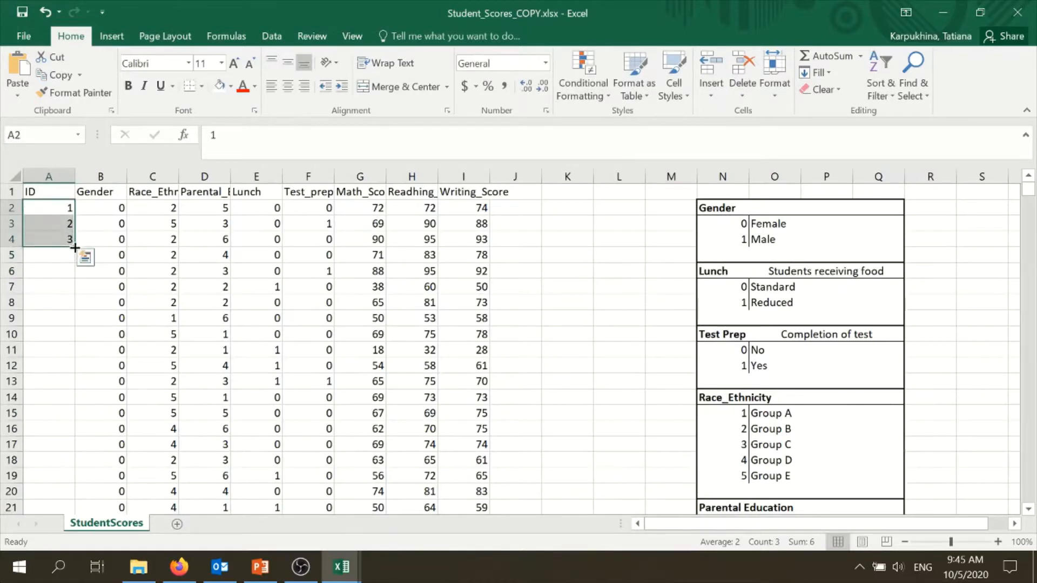
pyautogui.doubleClick(74, 247)
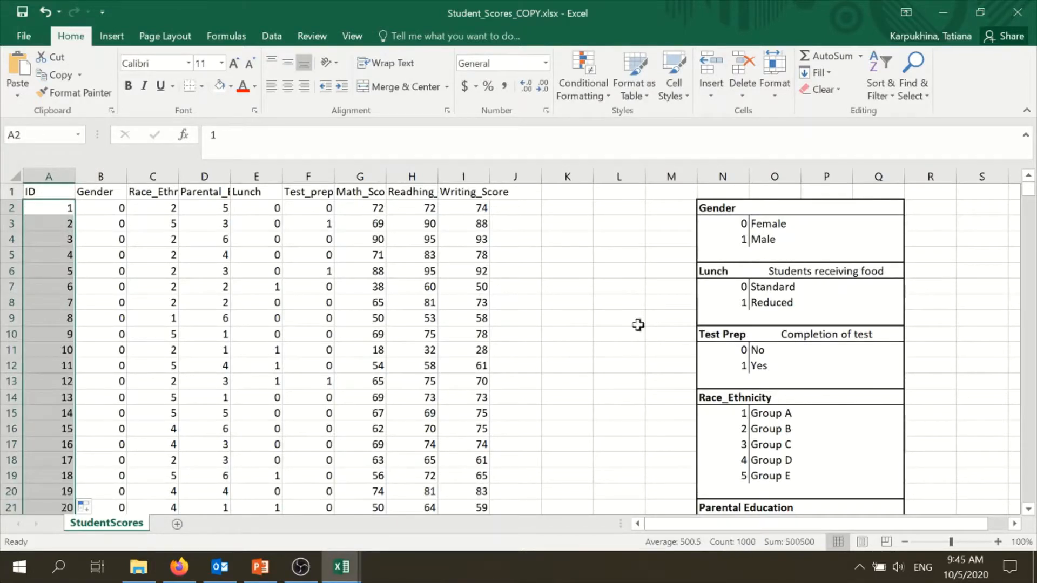
pyautogui.moveTo(1024, 208); pyautogui.dragTo(1033, 499)
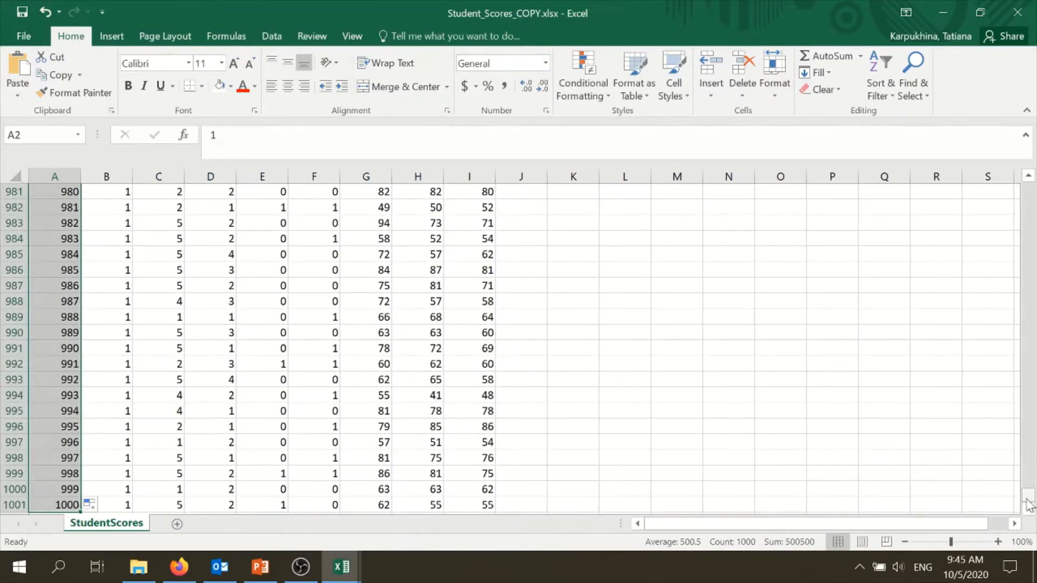
pyautogui.moveTo(1028, 498); pyautogui.dragTo(1025, 161)
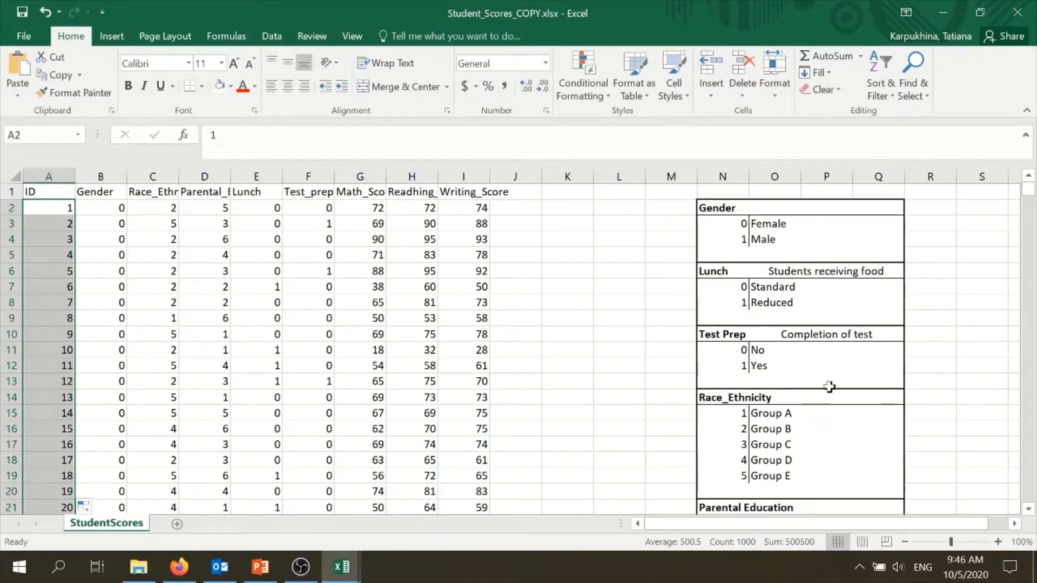
pyautogui.scroll(-4, 829, 386)
pyautogui.scroll(4, 756, 413)
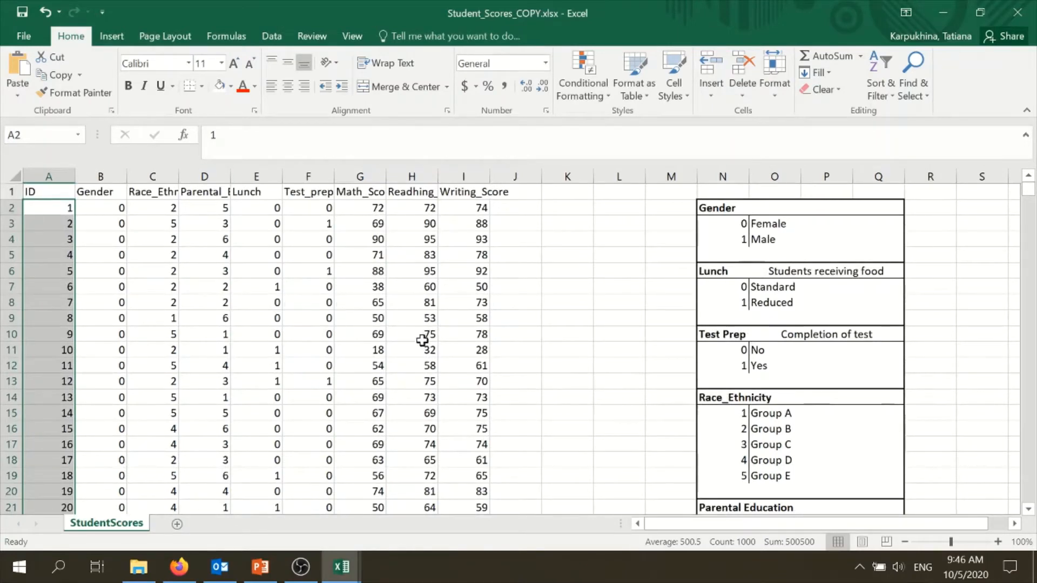
# Step: Copy the Gender header from B1 into J1 after the Writing_Score column
pyautogui.click(106, 206)
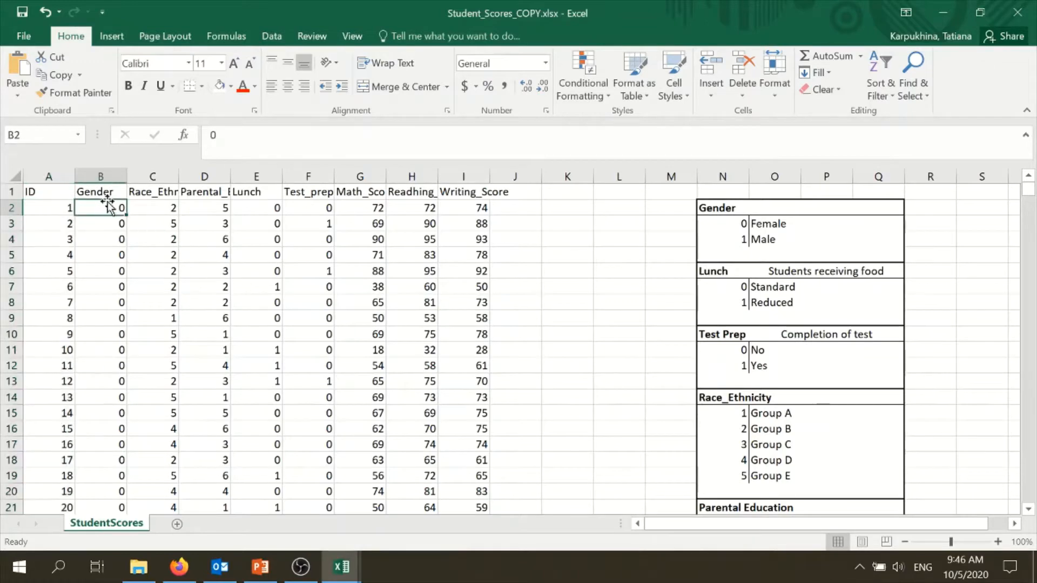
pyautogui.click(106, 192)
pyautogui.hotkey('ctrl', 'c')
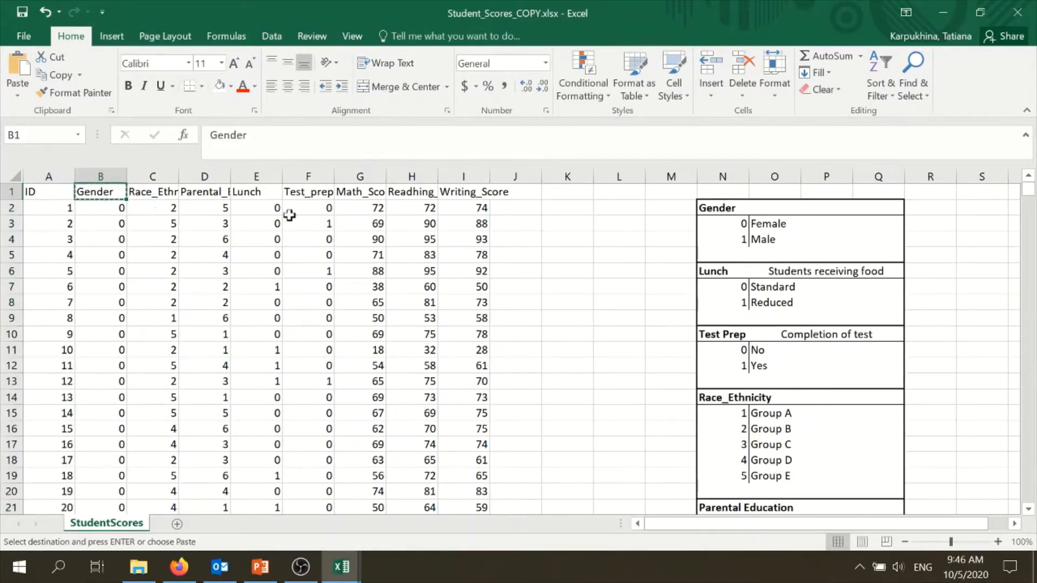
pyautogui.click(516, 192)
pyautogui.hotkey('ctrl', 'v')
pyautogui.click(497, 221)
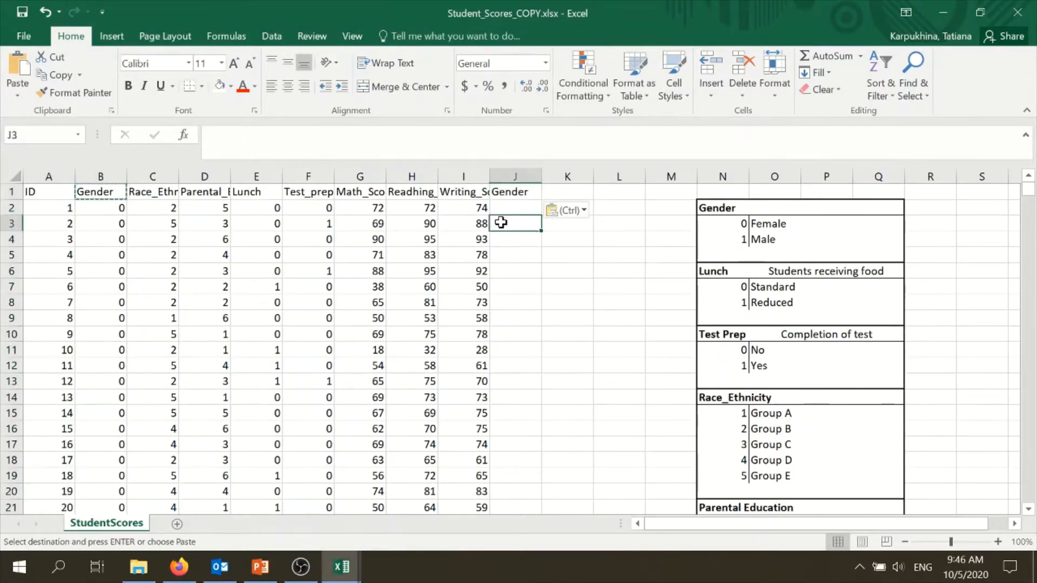
pyautogui.press('Escape')
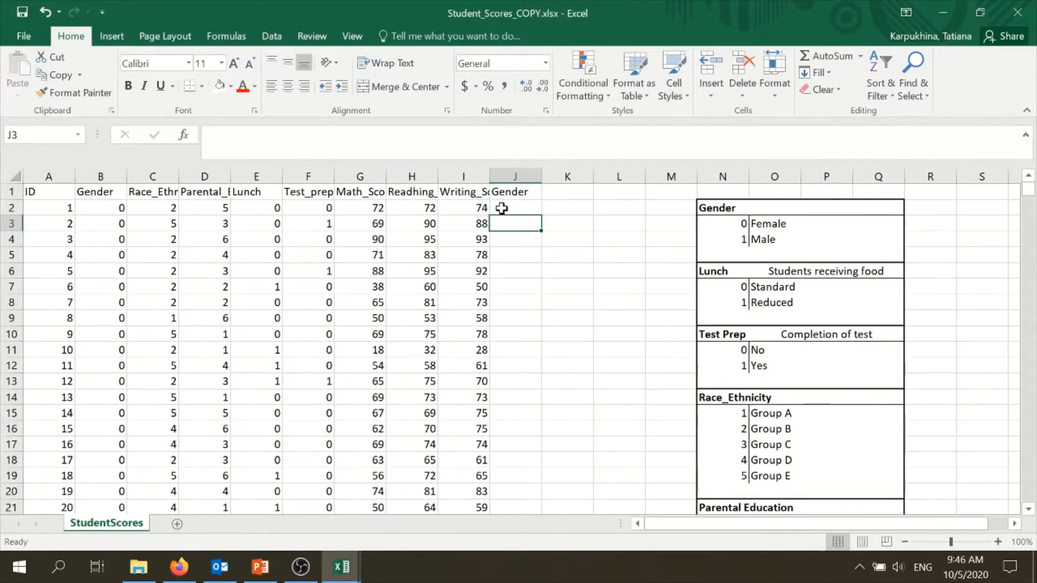
# Step: Enter the formula =IF(B2=0,"Female",1) in J2 under the new Gender header
pyautogui.click(506, 210)
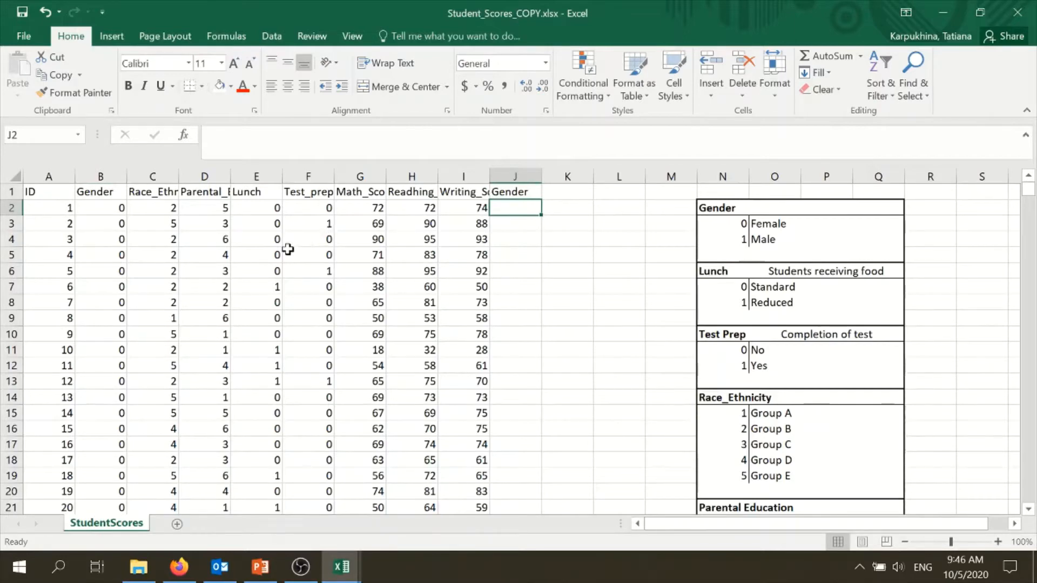
pyautogui.click(104, 209)
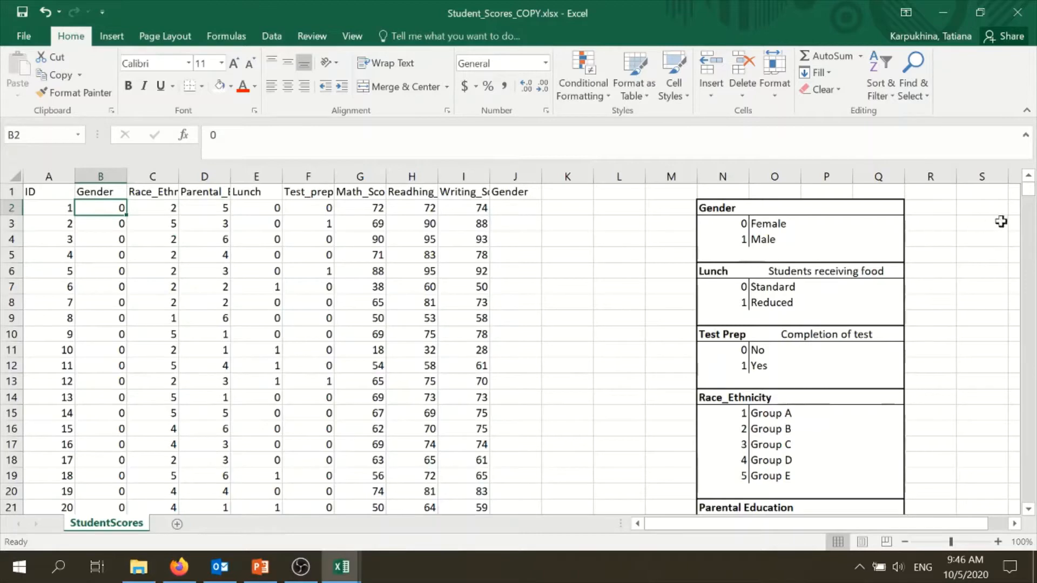
pyautogui.click(106, 237)
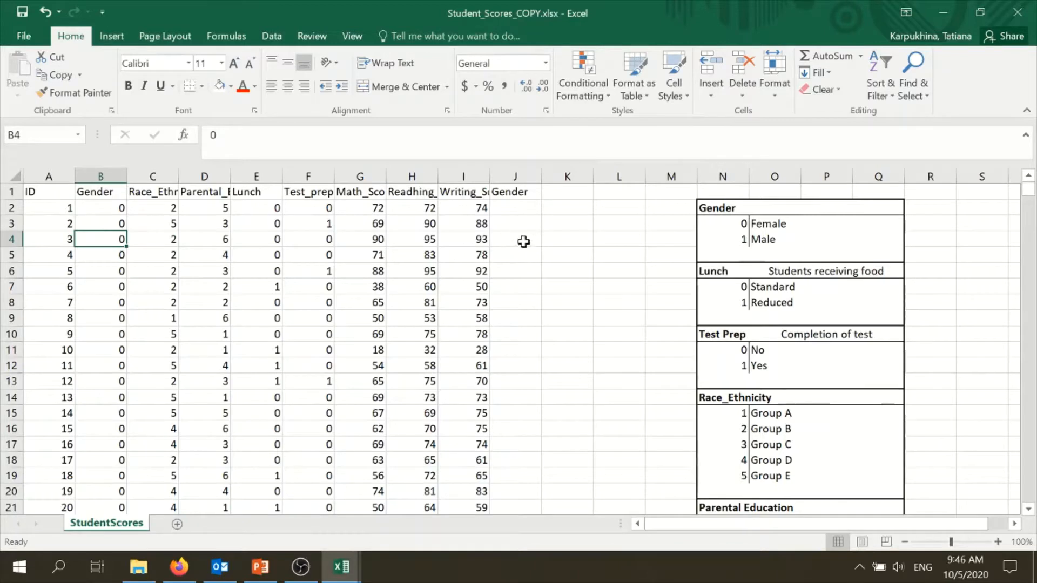
pyautogui.click(517, 202)
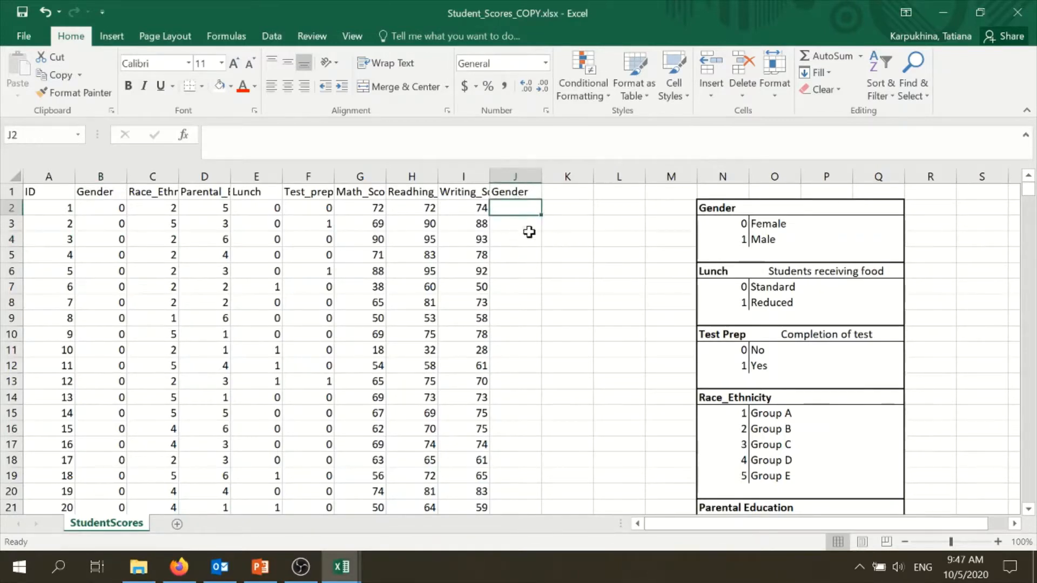
pyautogui.write('=')
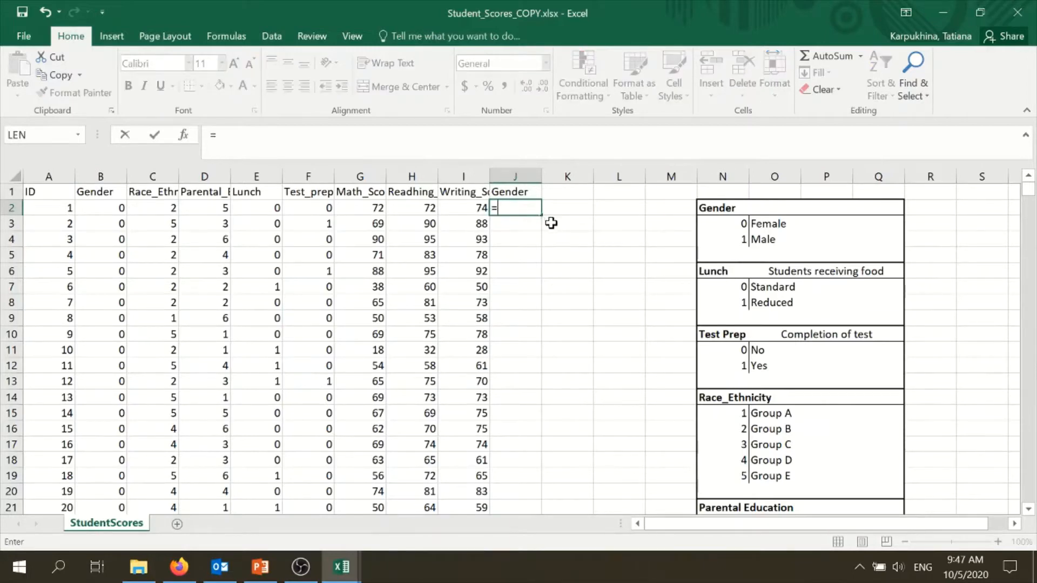
pyautogui.write('IF')
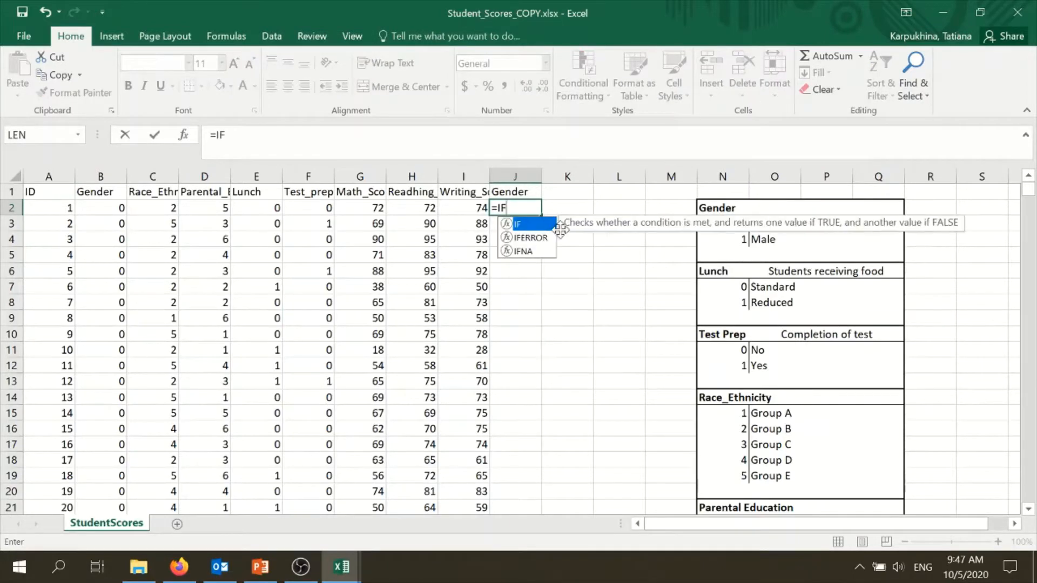
pyautogui.write('(')
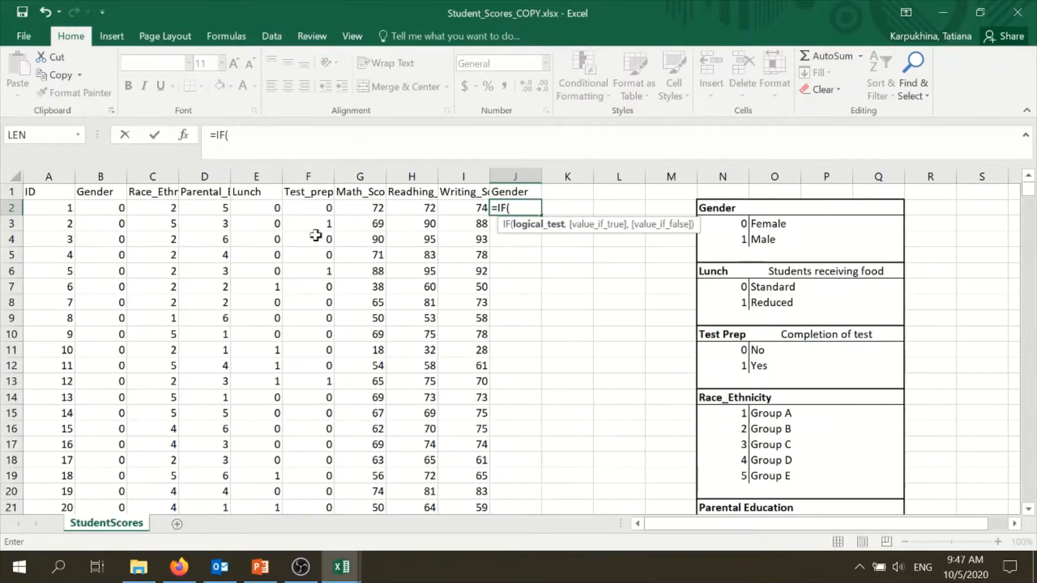
pyautogui.click(102, 208)
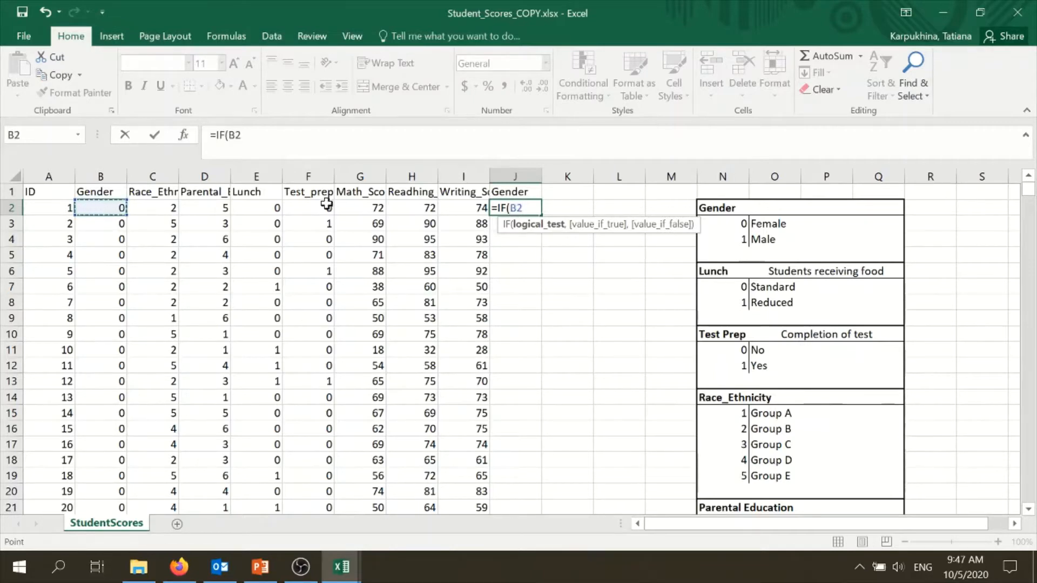
pyautogui.write('=0,')
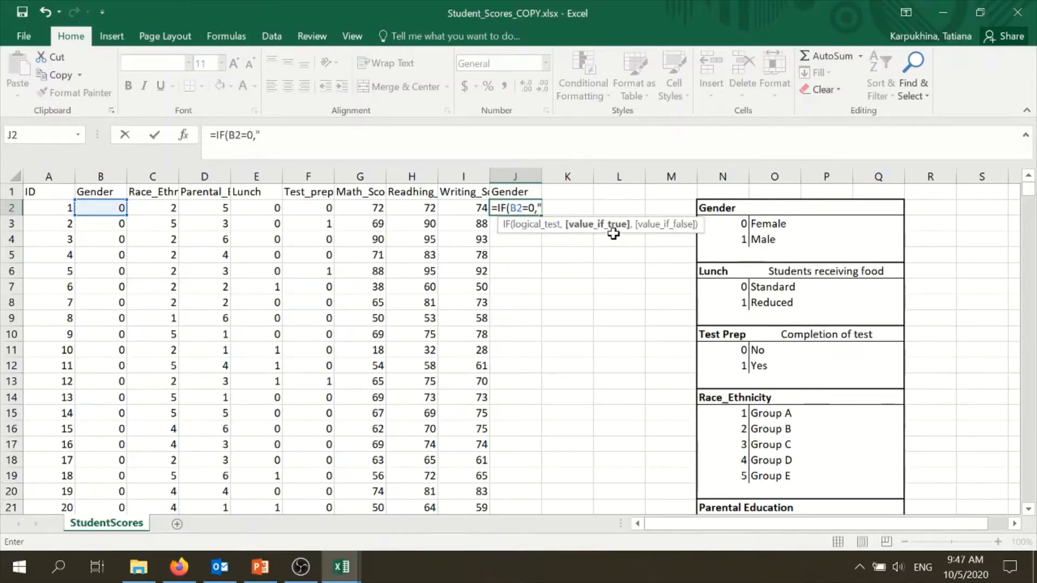
pyautogui.write('"Female"')
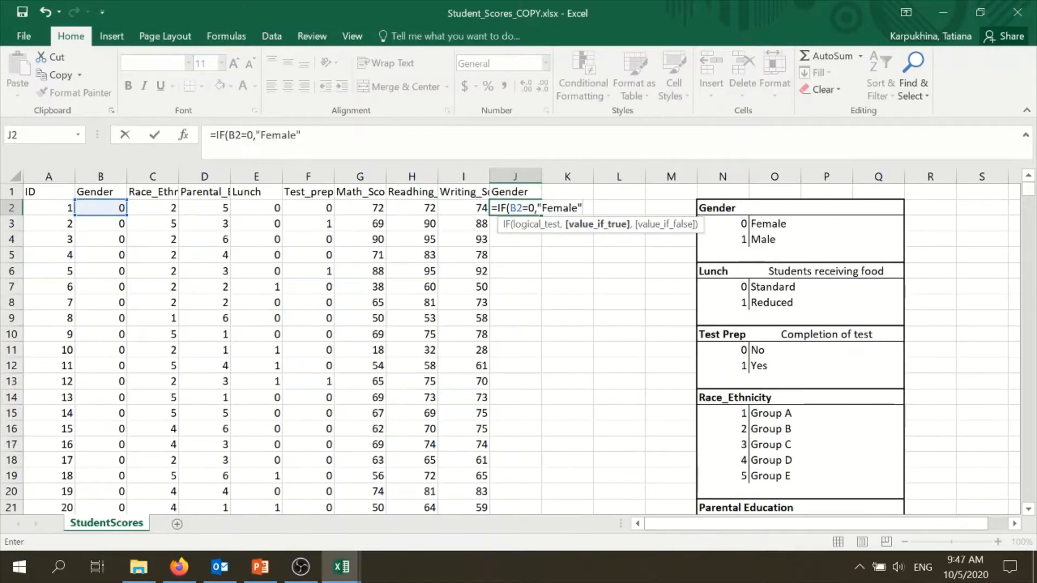
pyautogui.write(',1')
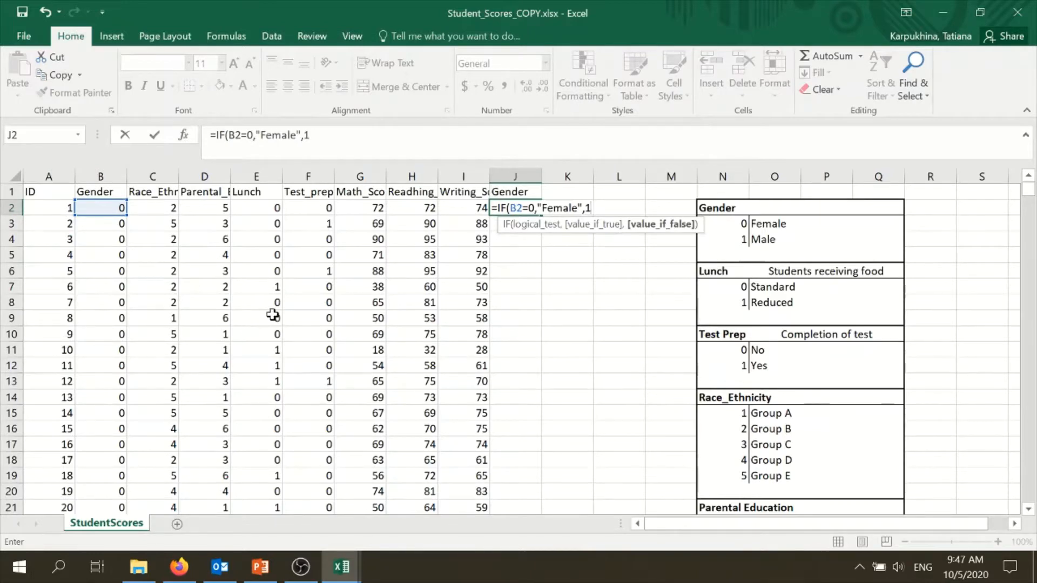
pyautogui.press('Return')
pyautogui.click(523, 209)
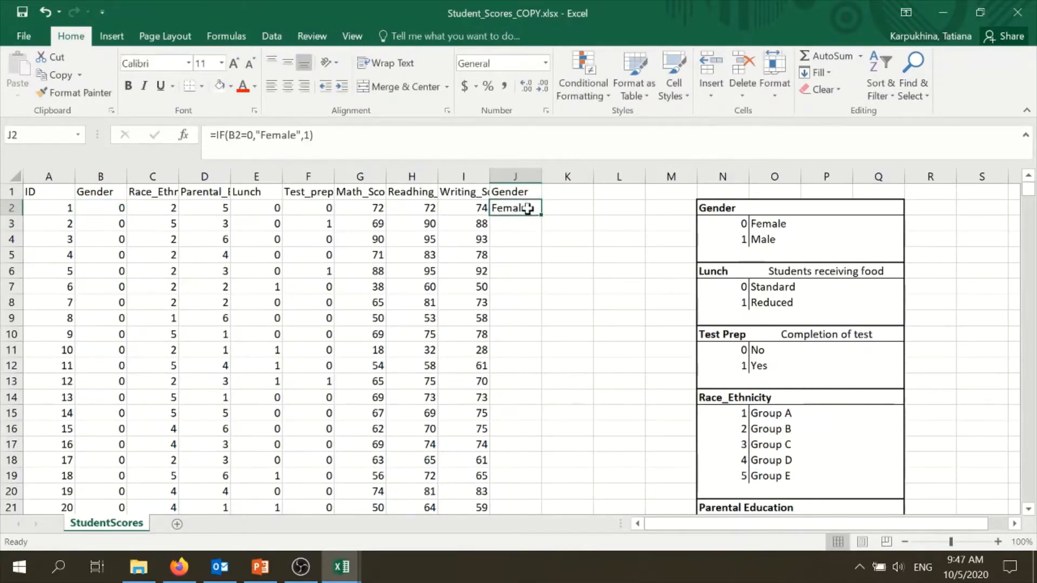
# Step: Fill the J2 formula down the new Gender column and check the results further down the data
pyautogui.doubleClick(540, 216)
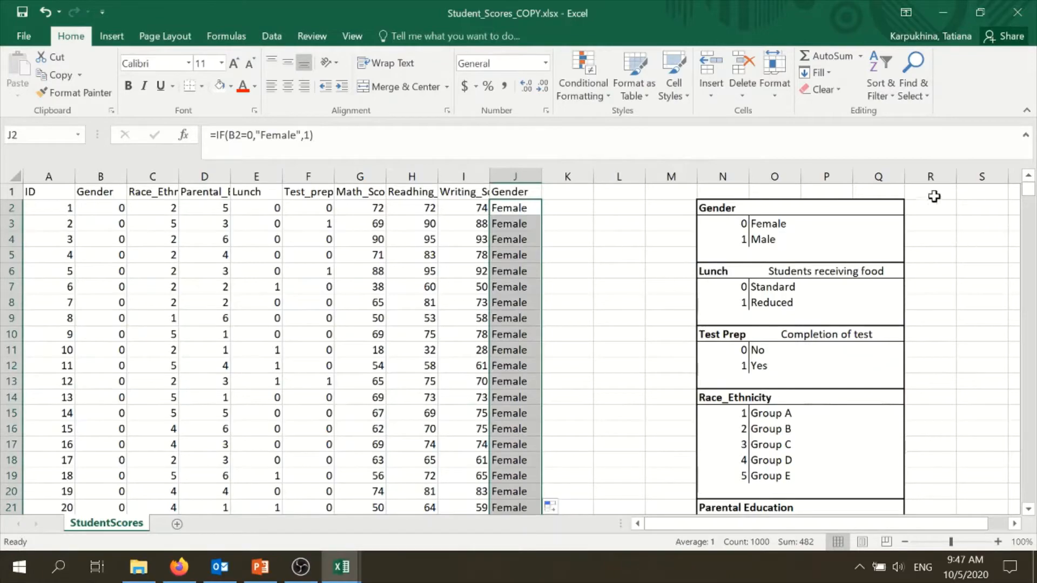
pyautogui.moveTo(1031, 197); pyautogui.dragTo(1022, 423)
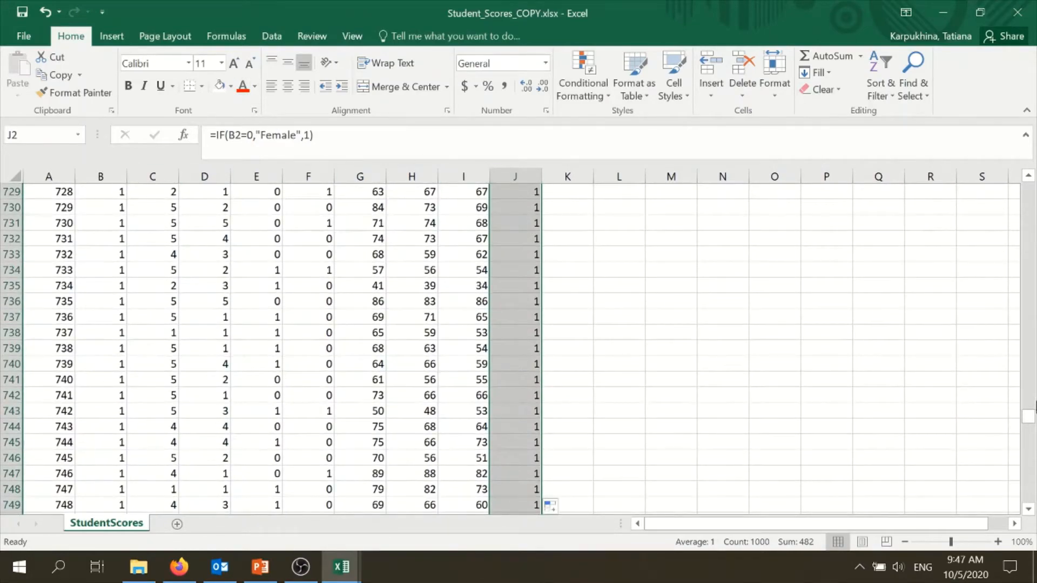
pyautogui.moveTo(1030, 418); pyautogui.dragTo(1024, 194)
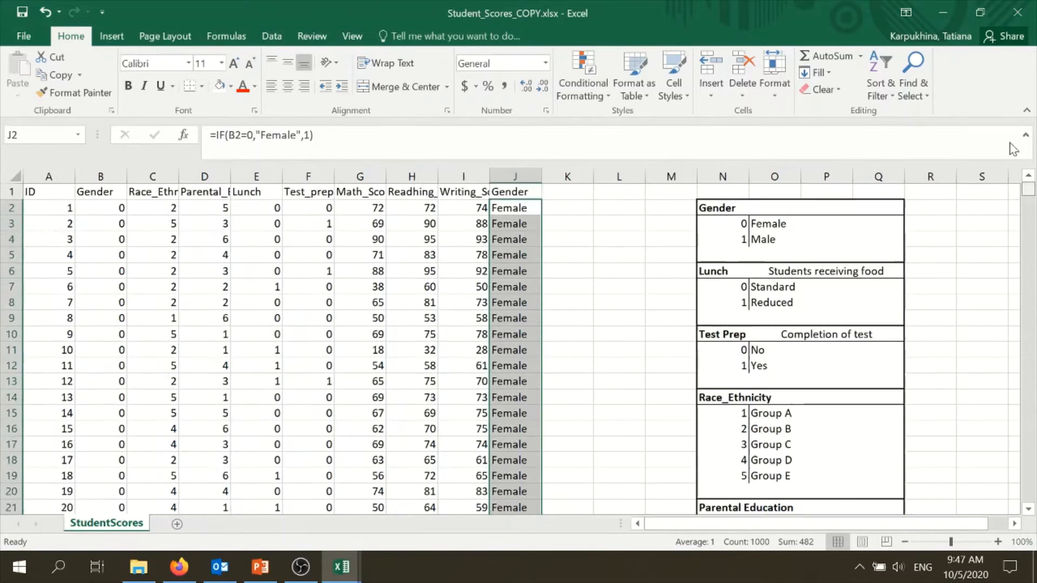
pyautogui.click(651, 267)
# Step: Edit the J2 formula to =IF(B2=0,"Female","Male"), replacing the value returned when the test is false
pyautogui.click(530, 211)
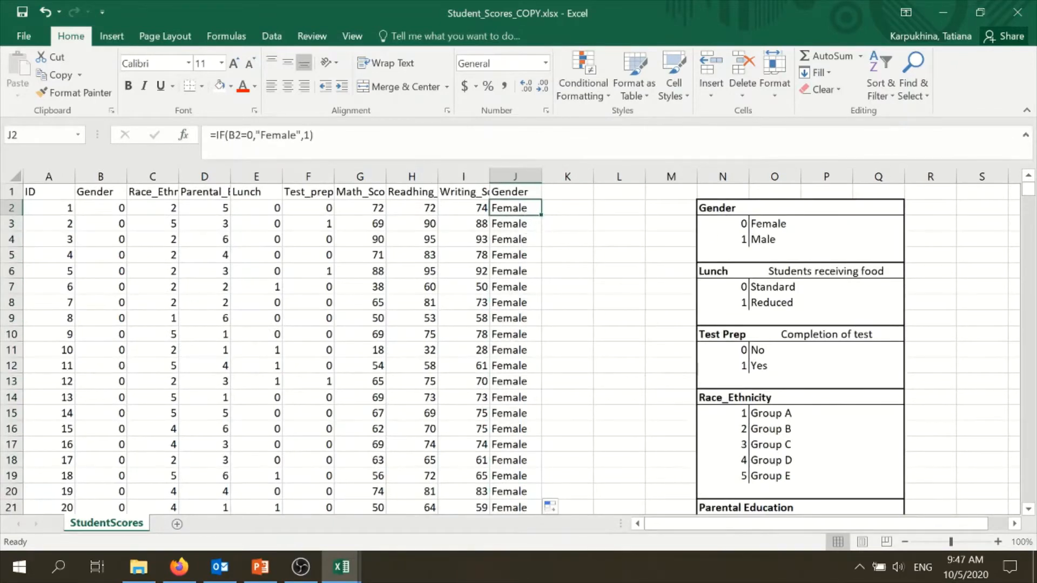
pyautogui.click(310, 136)
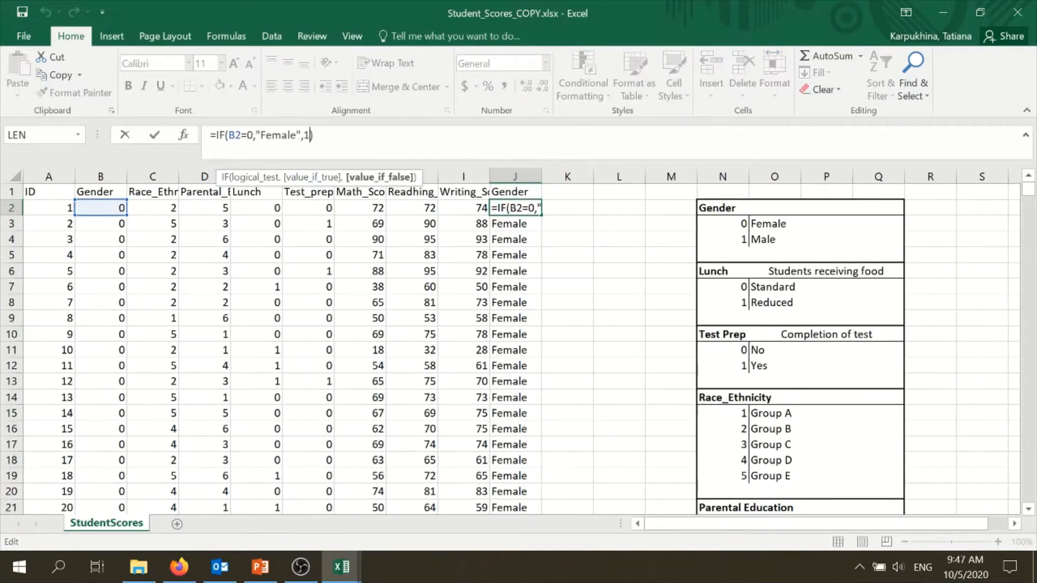
pyautogui.press('BackSpace')
pyautogui.write('"Male')
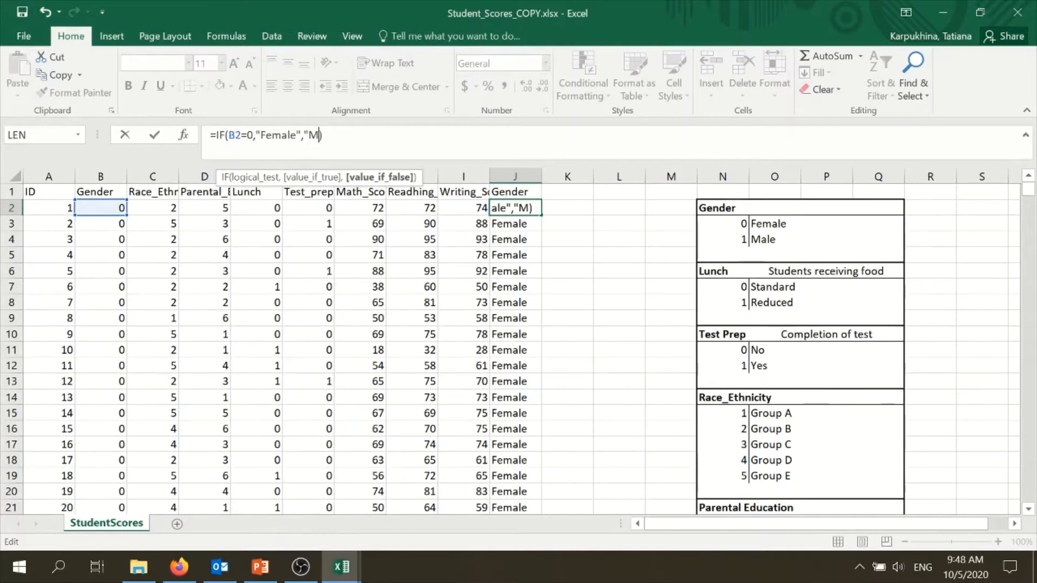
pyautogui.write('"')
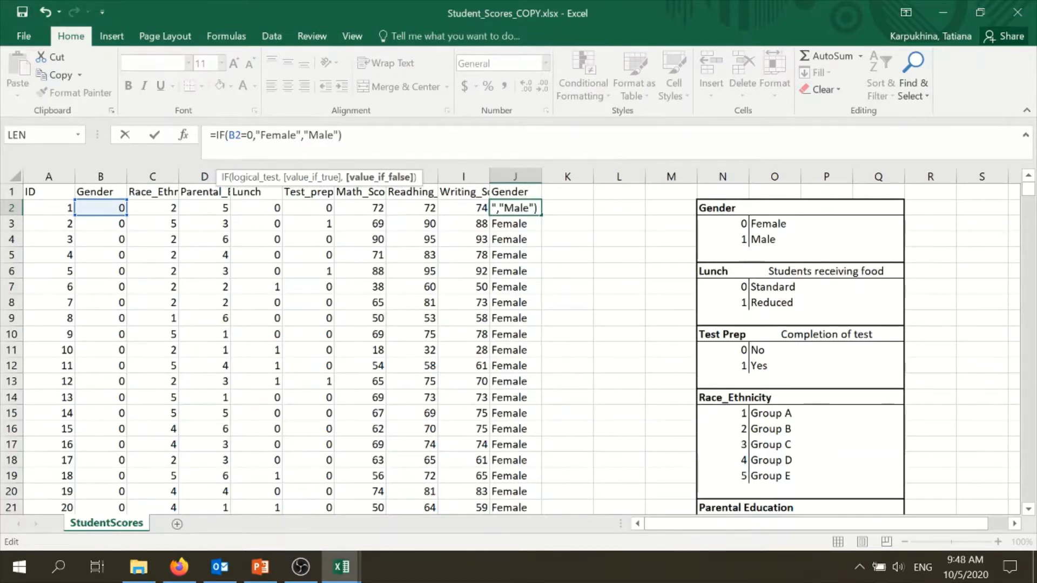
pyautogui.write(')')
pyautogui.press('Return')
# Step: Fill the revised J2 formula down the whole Gender column and check the rows near the end
pyautogui.click(504, 201)
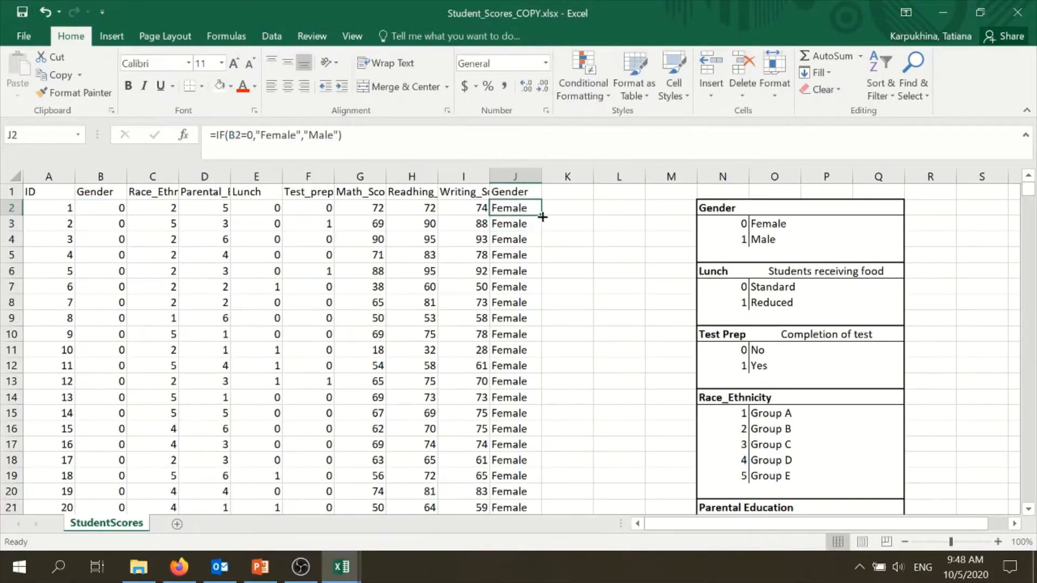
pyautogui.doubleClick(542, 216)
pyautogui.moveTo(1030, 208); pyautogui.dragTo(1031, 489)
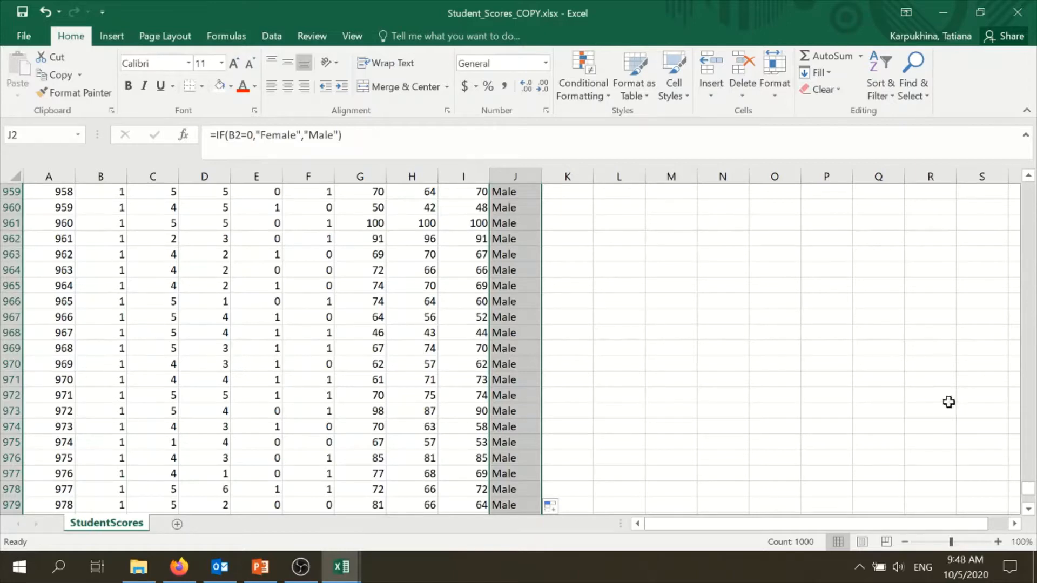
pyautogui.moveTo(1028, 489); pyautogui.dragTo(1009, 156)
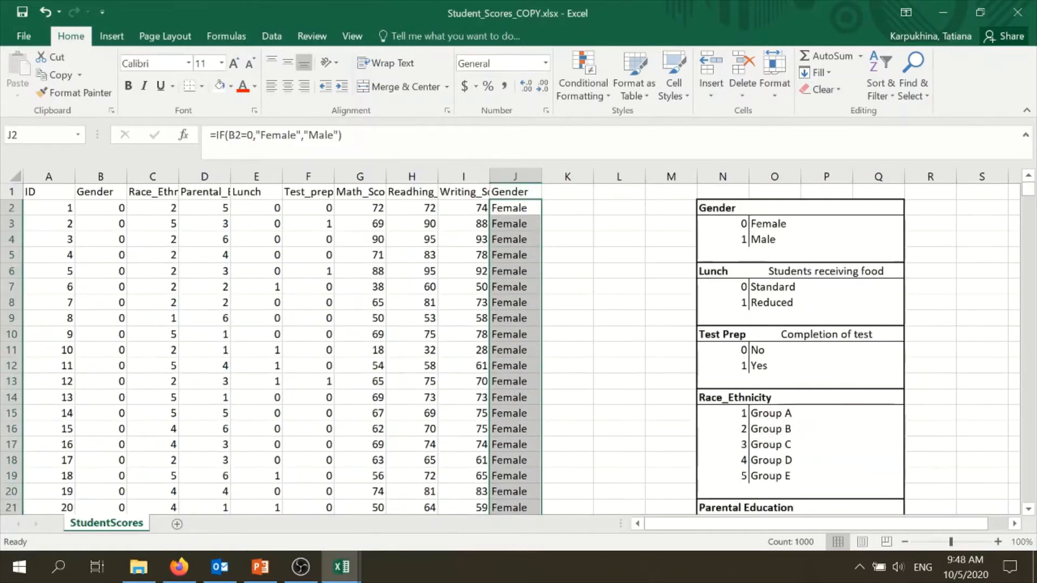
# Step: Clear the existing IF formula from J2, leaving the cell empty and selected
pyautogui.click(608, 246)
pyautogui.click(509, 207)
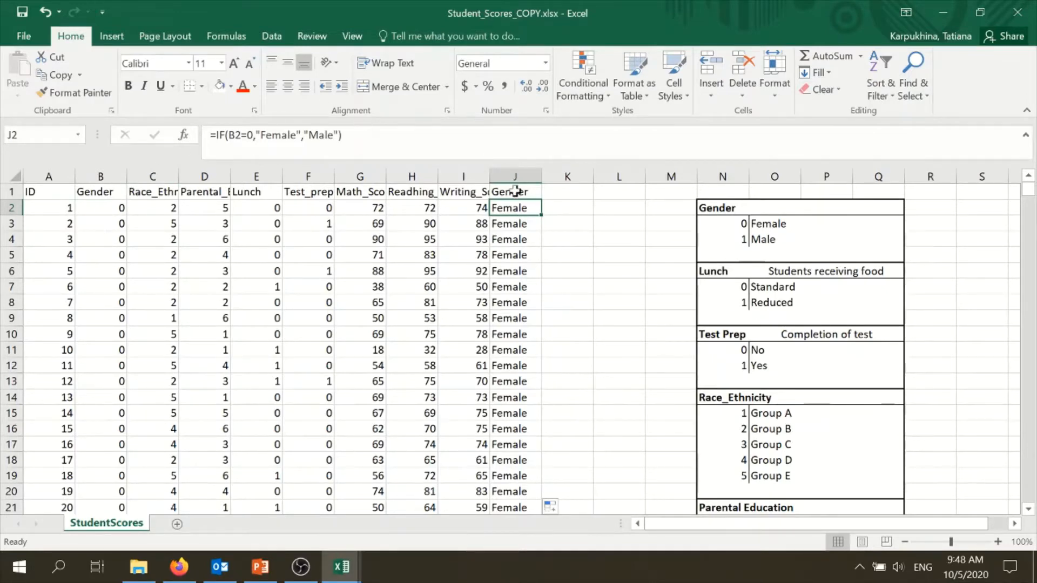
pyautogui.click(571, 226)
pyautogui.click(527, 206)
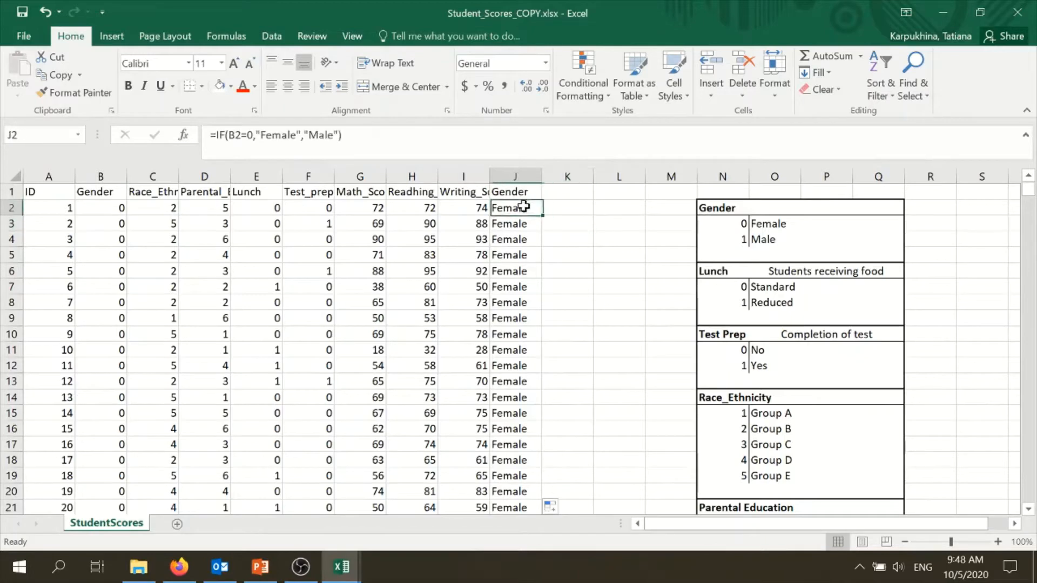
pyautogui.press('BackSpace')
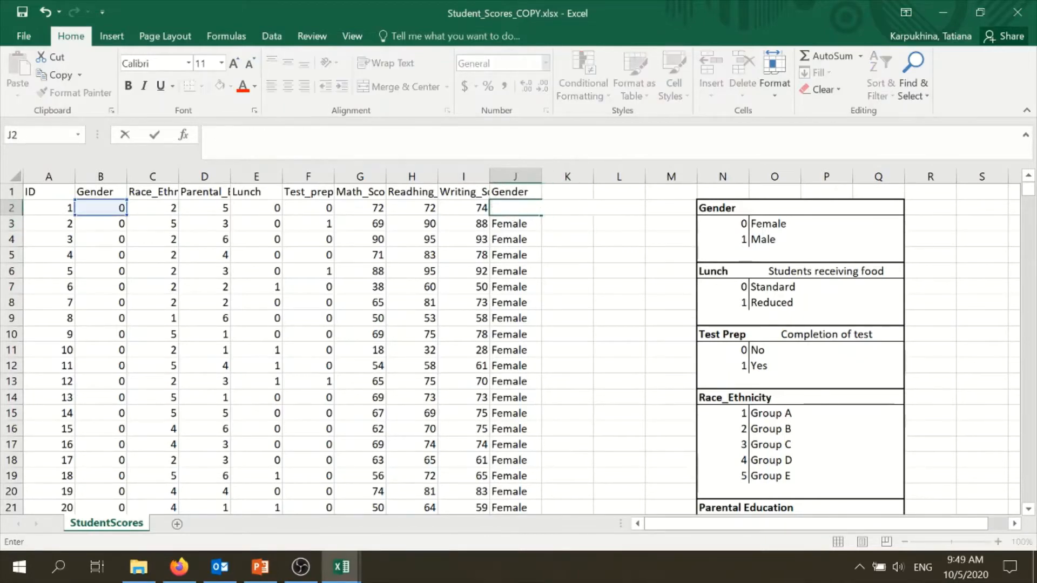
pyautogui.click(567, 224)
pyautogui.click(522, 207)
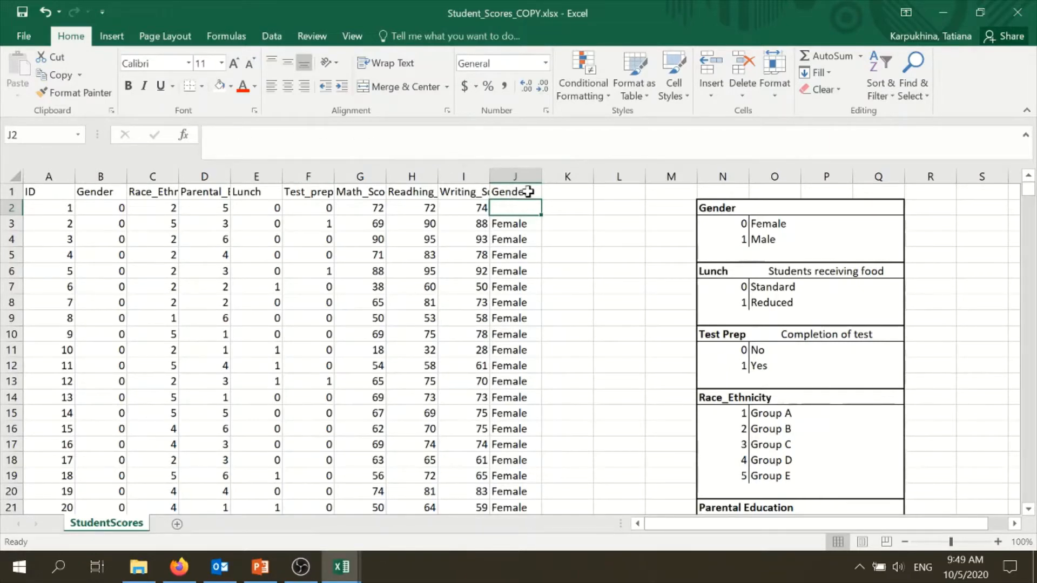
# Step: Begin a new IF formula in J2 that tests B2=0 and returns "Female" when true
pyautogui.write('=')
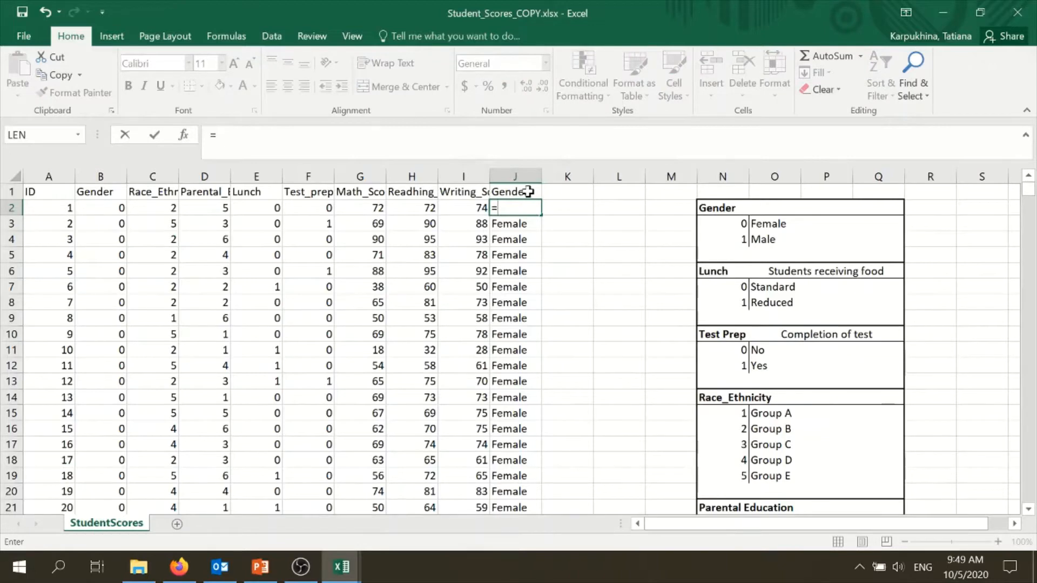
pyautogui.write('IF')
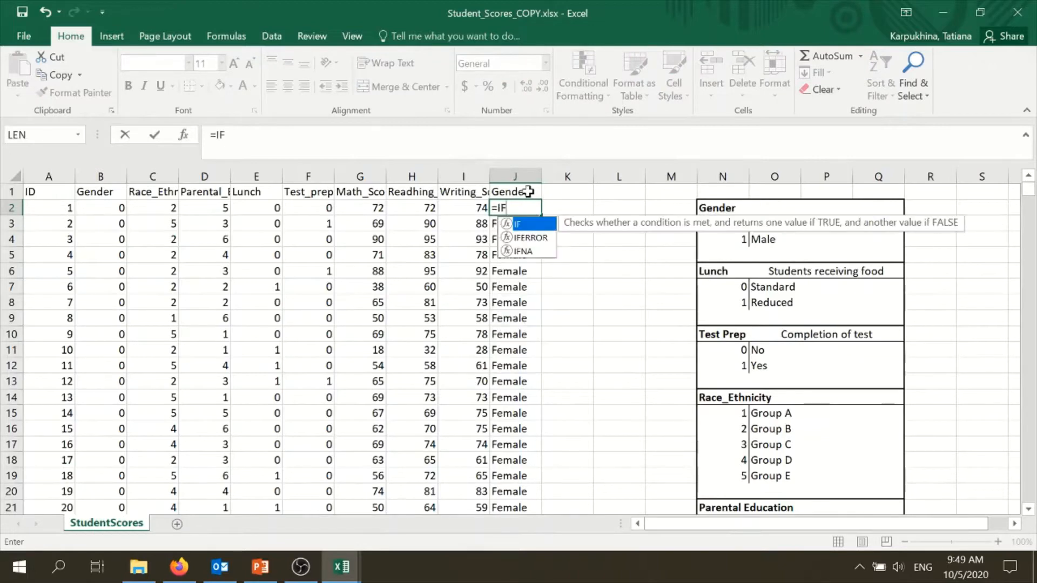
pyautogui.doubleClick(539, 224)
pyautogui.click(119, 207)
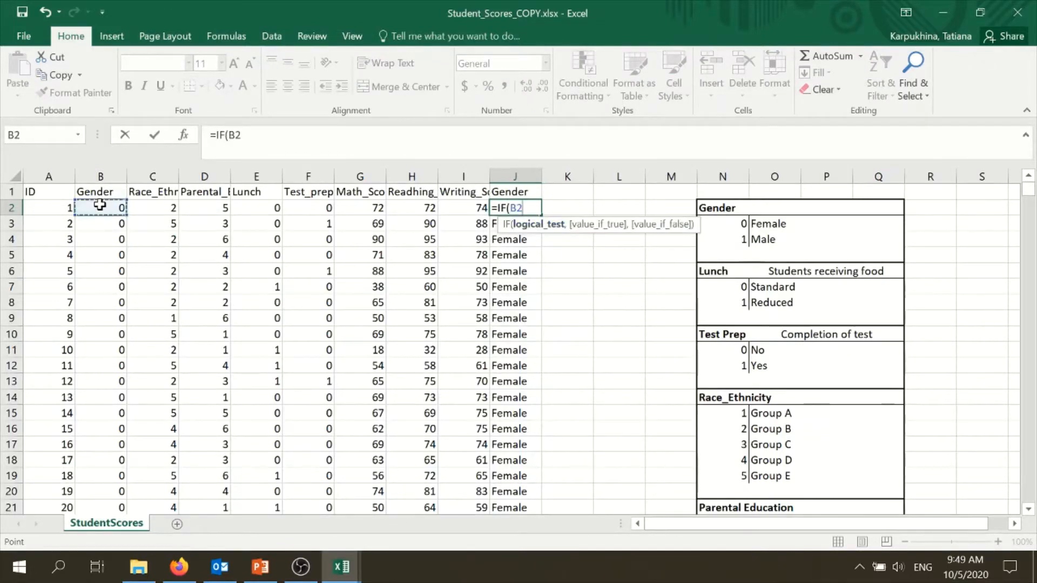
pyautogui.write('=')
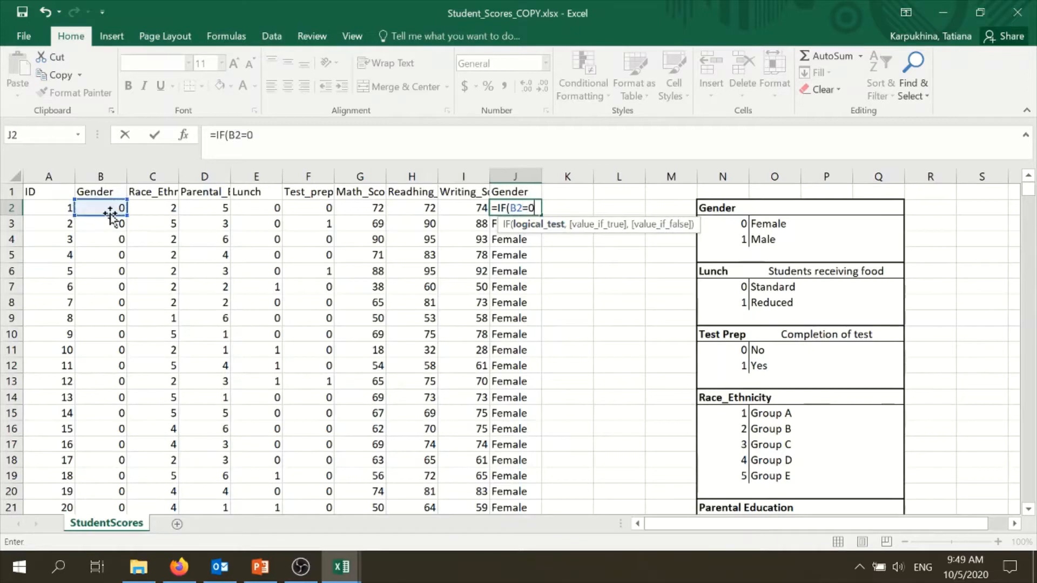
pyautogui.write('0,')
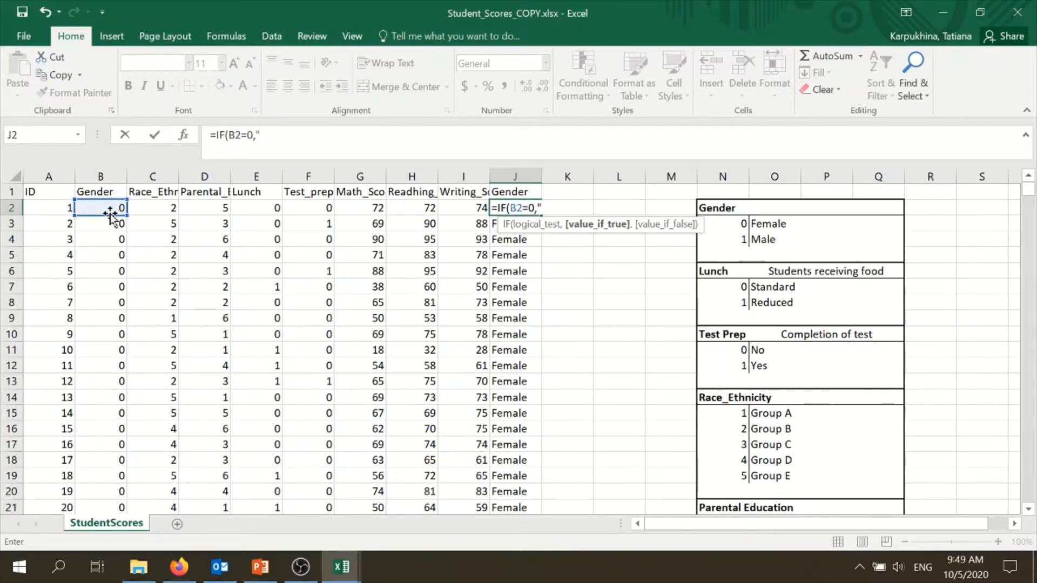
pyautogui.write('"Female",')
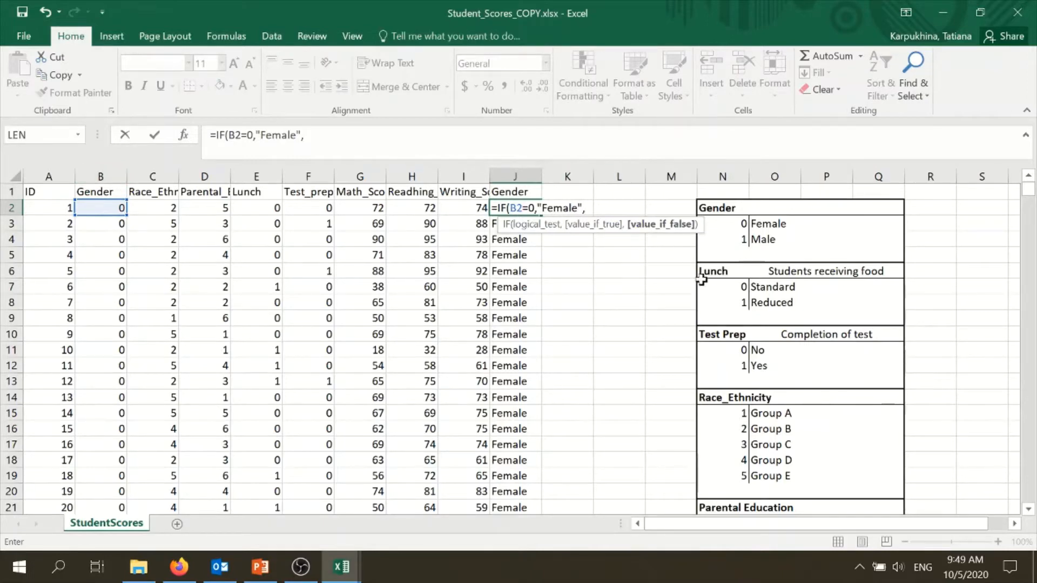
# Step: Nest IF(B2=1,"Male") as the false value of the J2 formula and close both functions
pyautogui.write('IF')
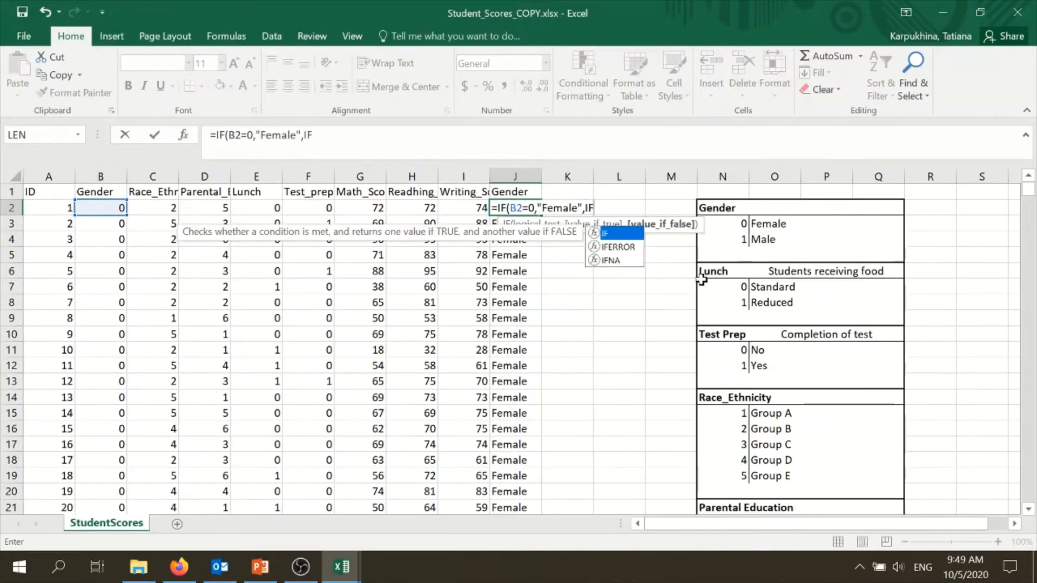
pyautogui.doubleClick(614, 238)
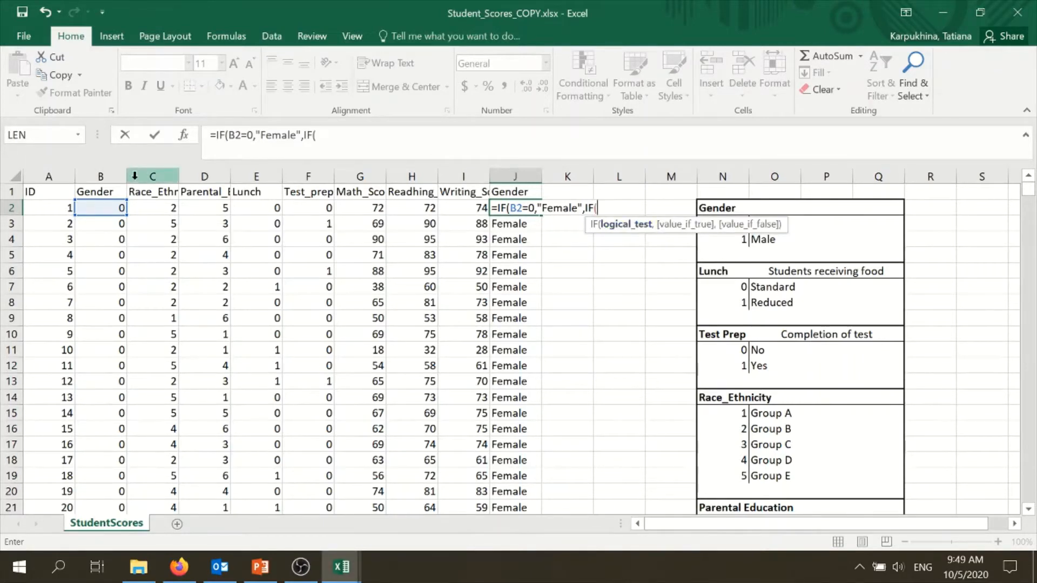
pyautogui.click(106, 209)
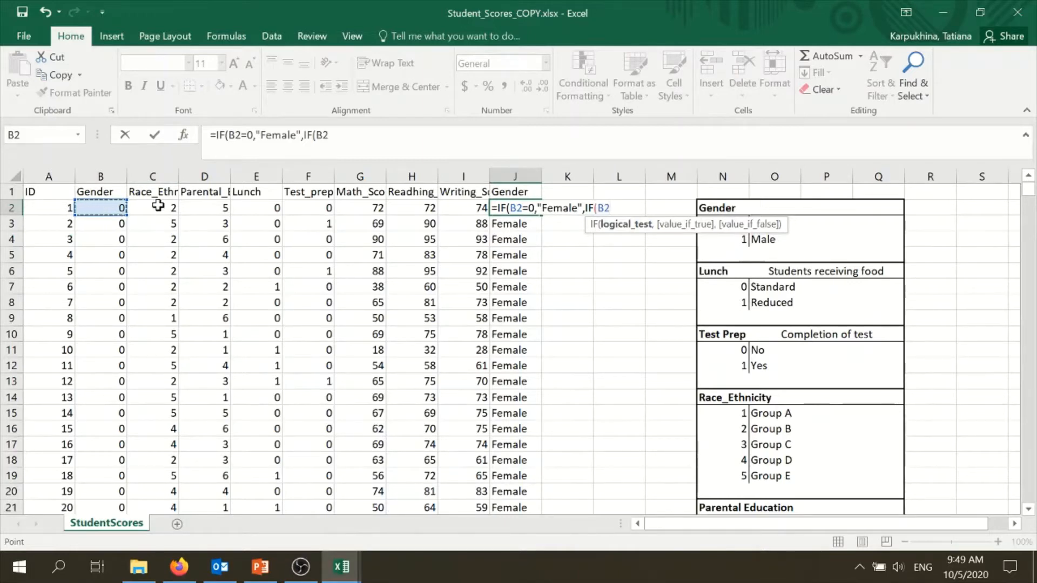
pyautogui.write('=1,')
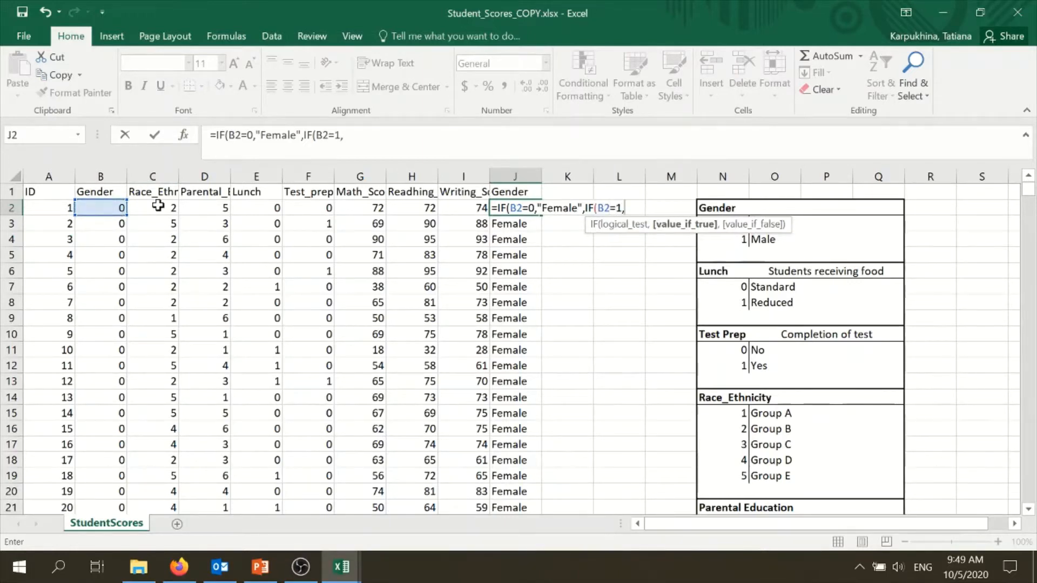
pyautogui.write('MA')
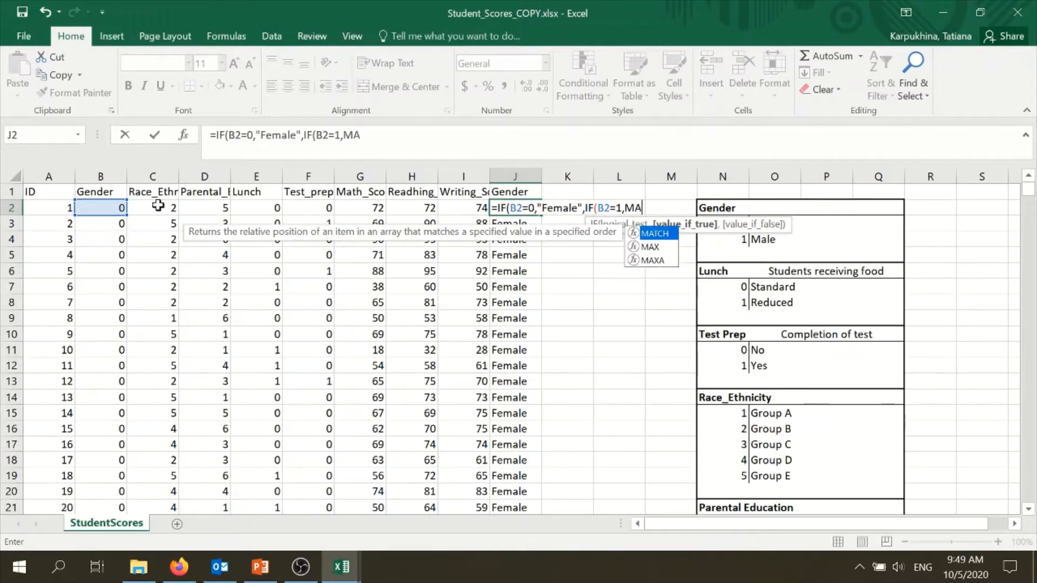
pyautogui.press('BackSpace')
pyautogui.press('BackSpace')
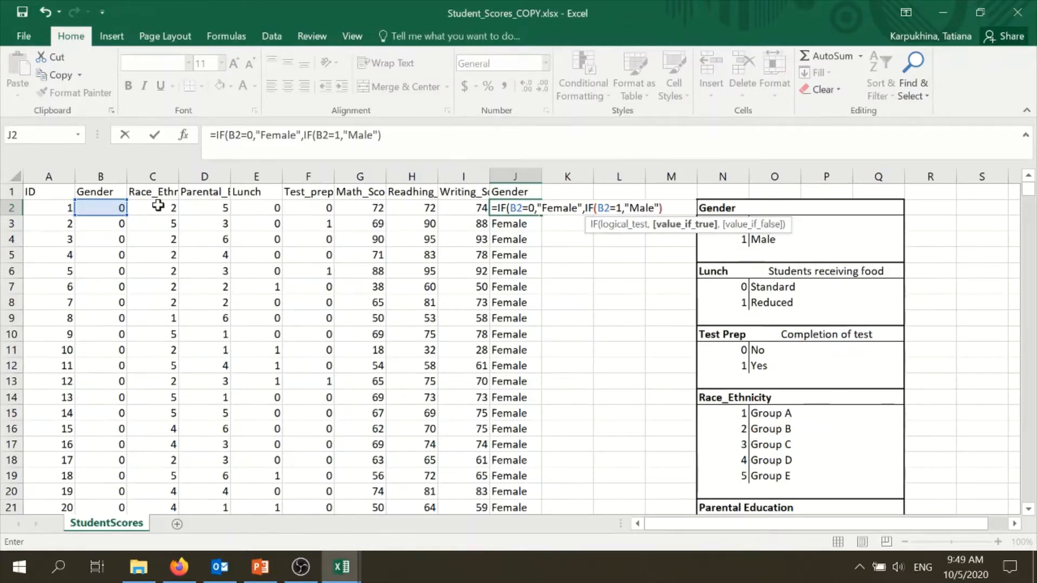
pyautogui.write(')')
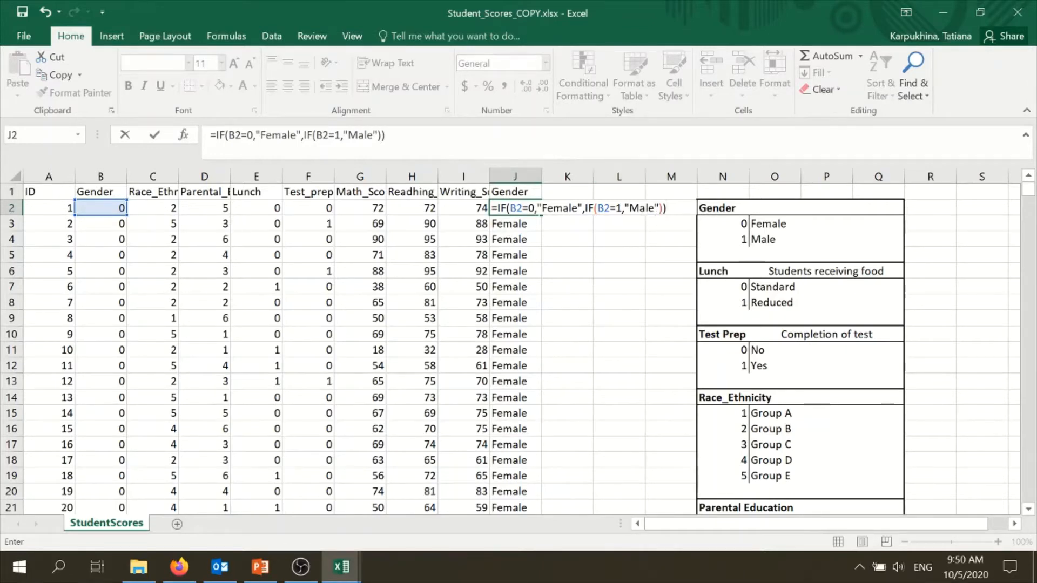
# Step: Add "ERROR" as the nested IF's false value, entering =IF(B2=0,"Female",IF(B2=1,"Male","ERROR")) in J2
pyautogui.click(659, 208)
pyautogui.write(',')
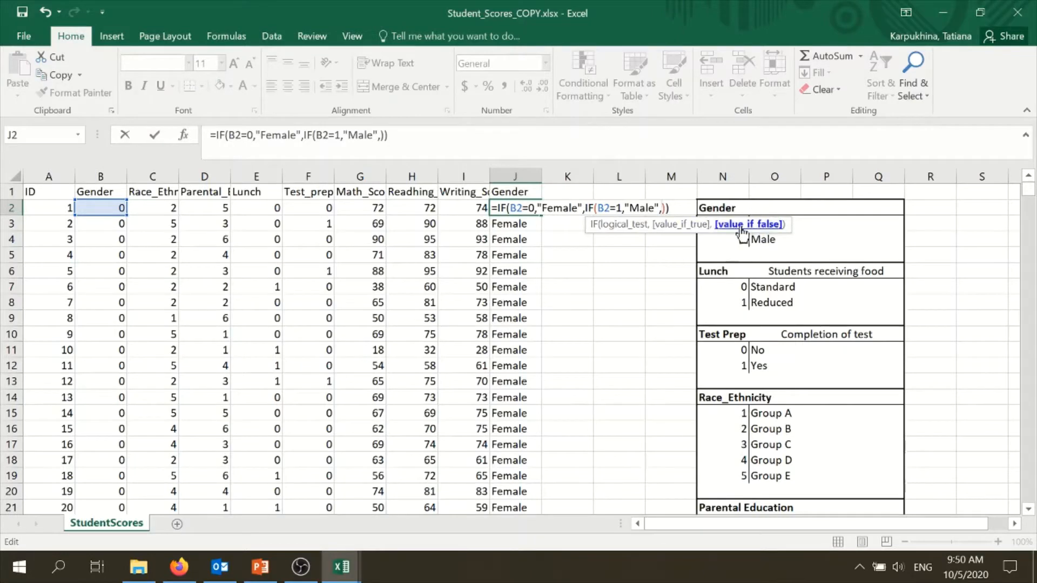
pyautogui.write('"')
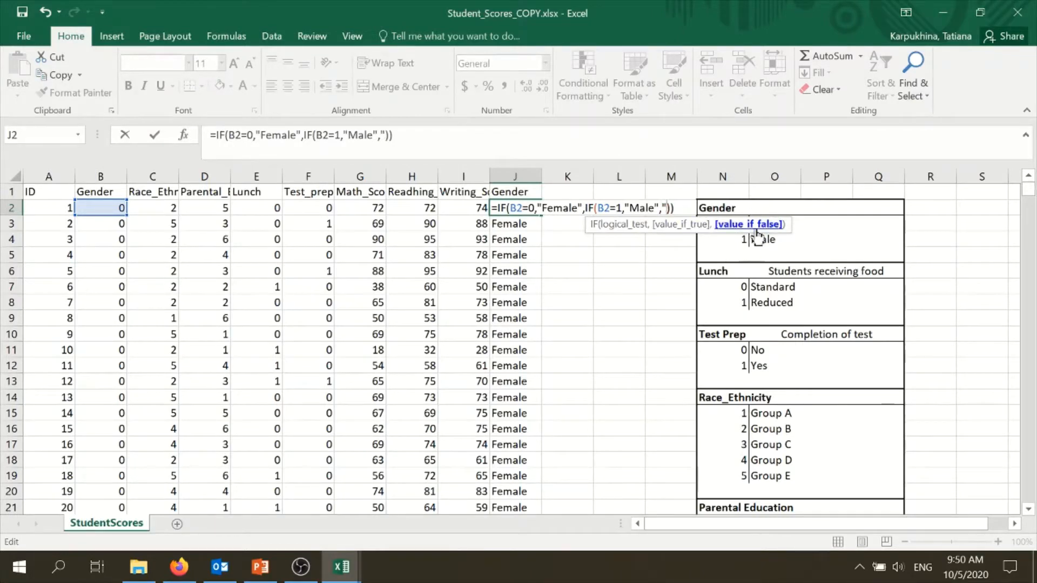
pyautogui.write('ERROR')
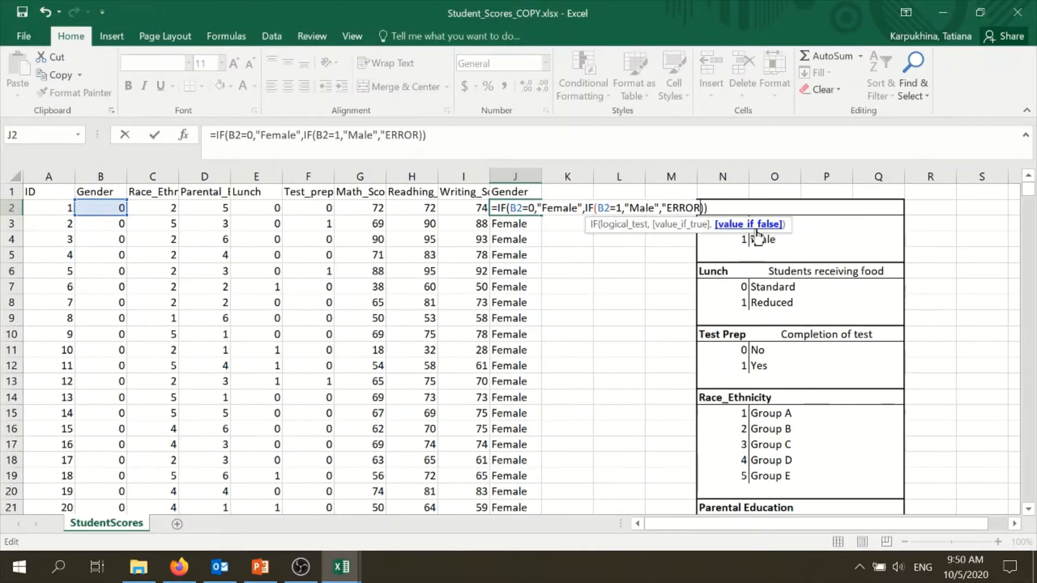
pyautogui.write('"')
pyautogui.press('Return')
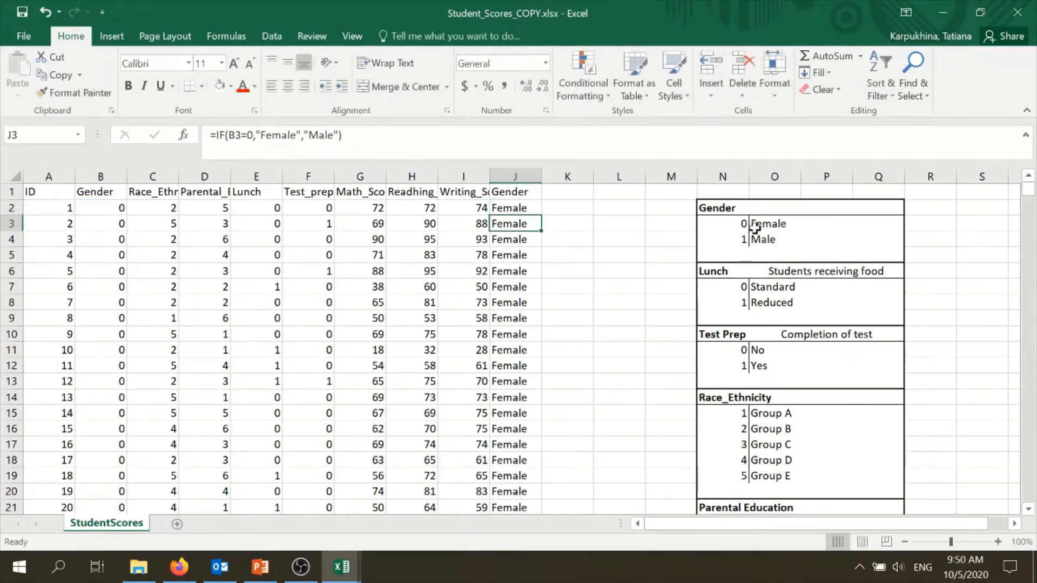
# Step: Fill the nested IF formula in J2 down the new Gender column and check the copied formula and the rows near the end
pyautogui.click(527, 208)
pyautogui.doubleClick(541, 215)
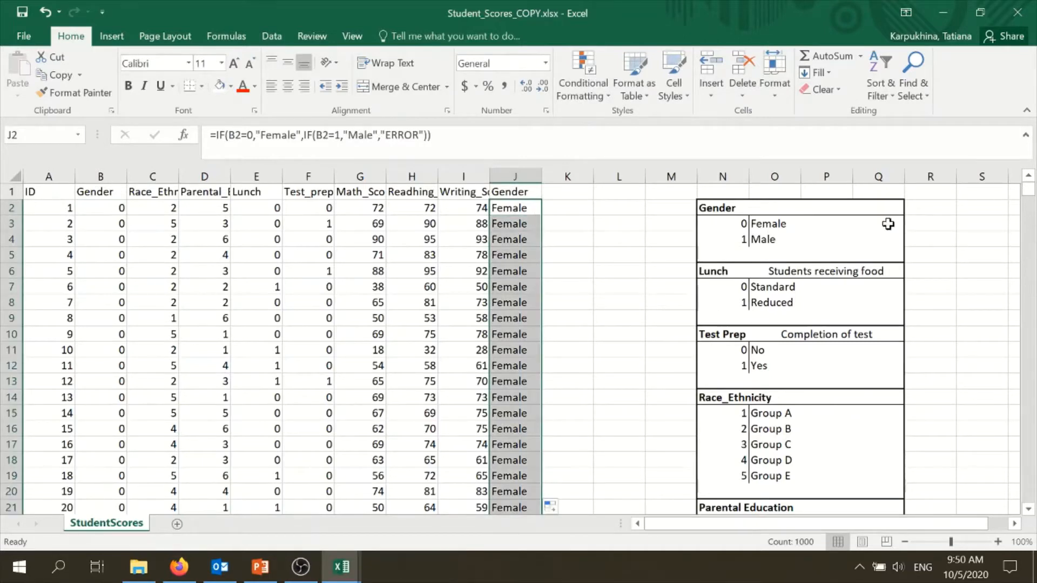
pyautogui.click(505, 303)
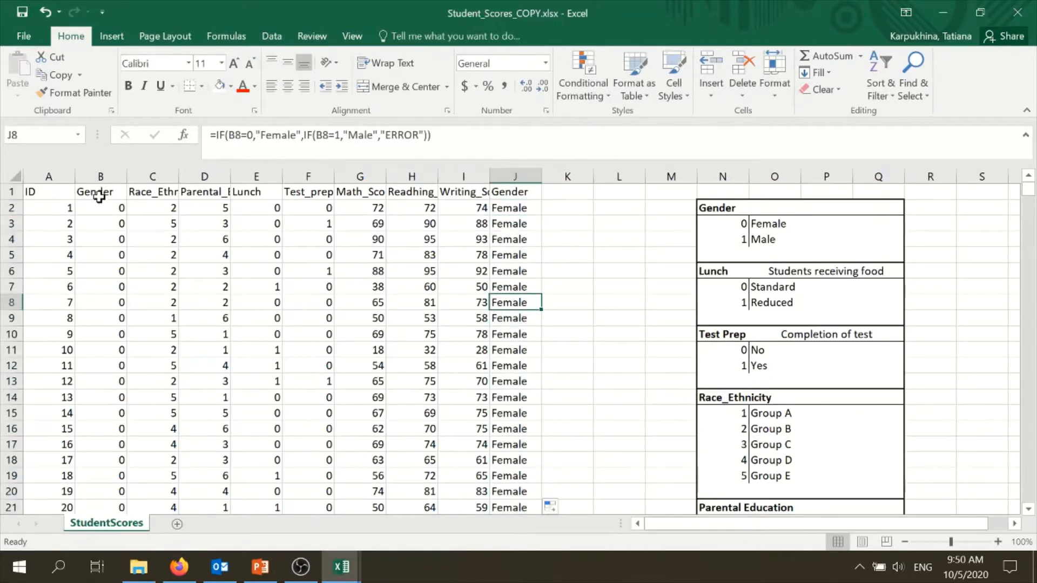
pyautogui.press('F2')
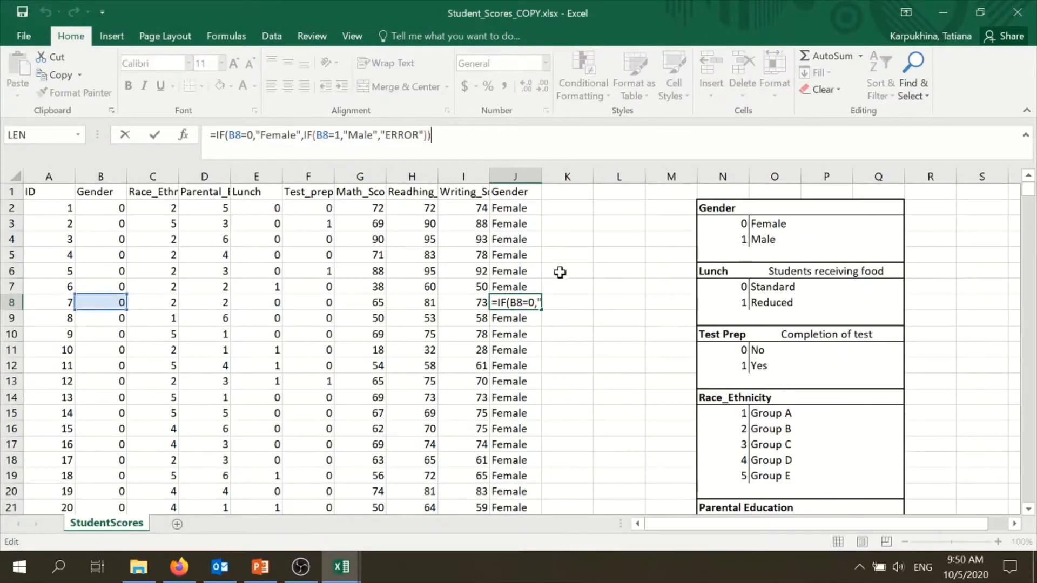
pyautogui.click(626, 309)
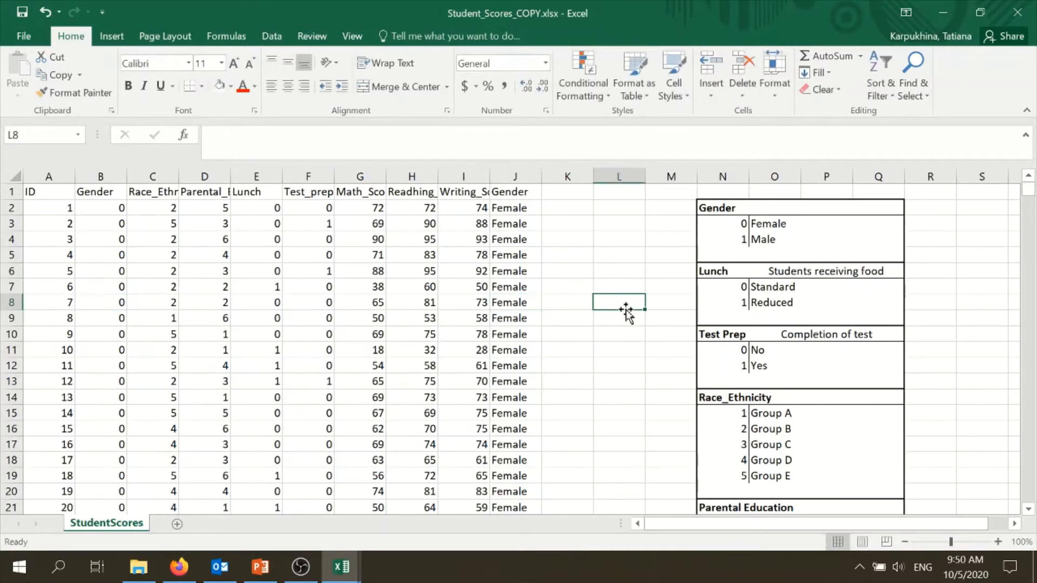
pyautogui.moveTo(1029, 207); pyautogui.dragTo(1026, 477)
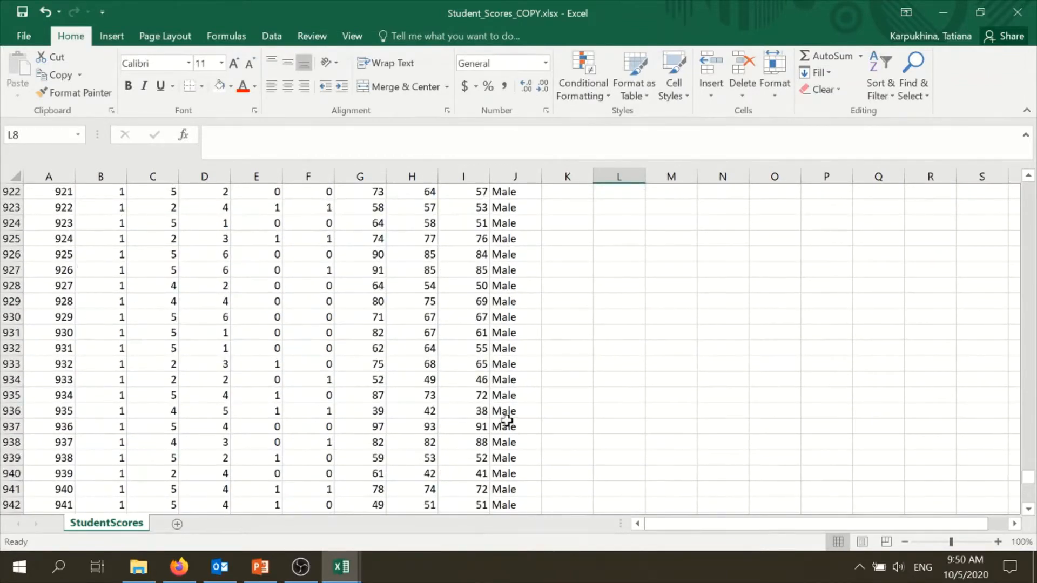
pyautogui.moveTo(1029, 482); pyautogui.dragTo(1028, 189)
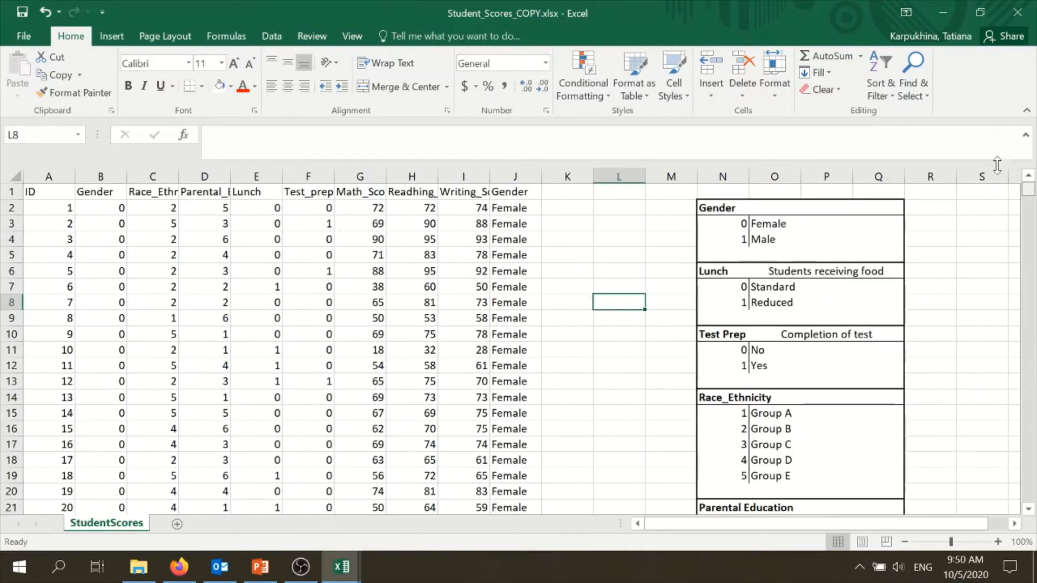
# Step: Test the nested IF formula by setting the gender code in B2 to 3, and restore the code to 0
pyautogui.click(101, 210)
pyautogui.write('3')
pyautogui.press('Return')
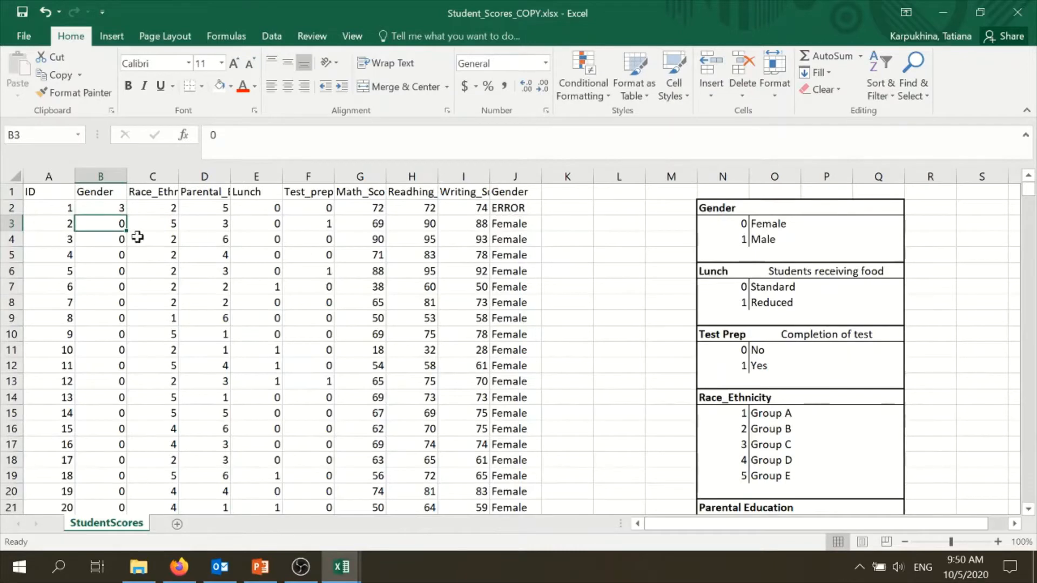
pyautogui.click(110, 209)
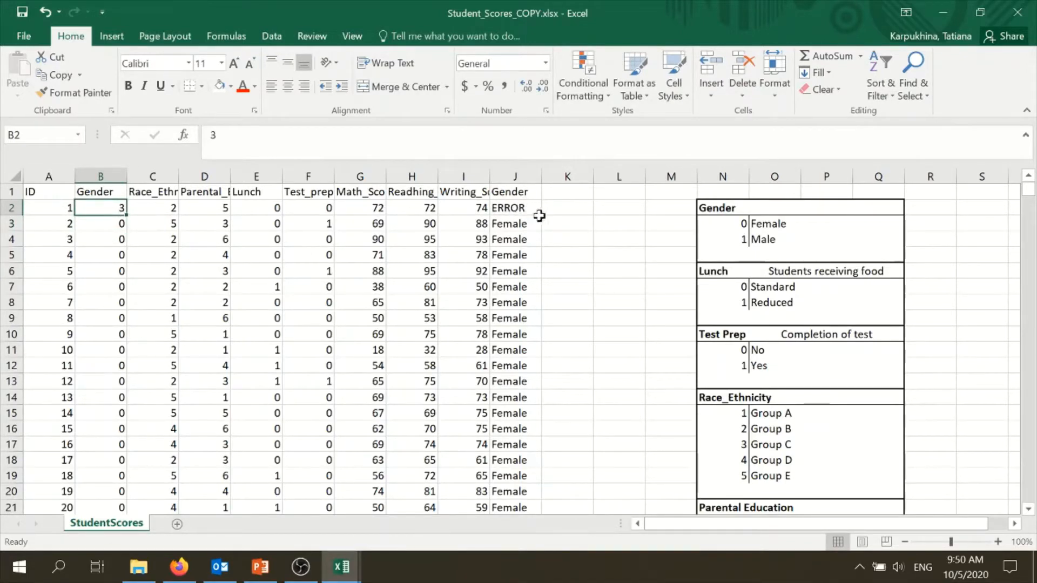
pyautogui.write('0')
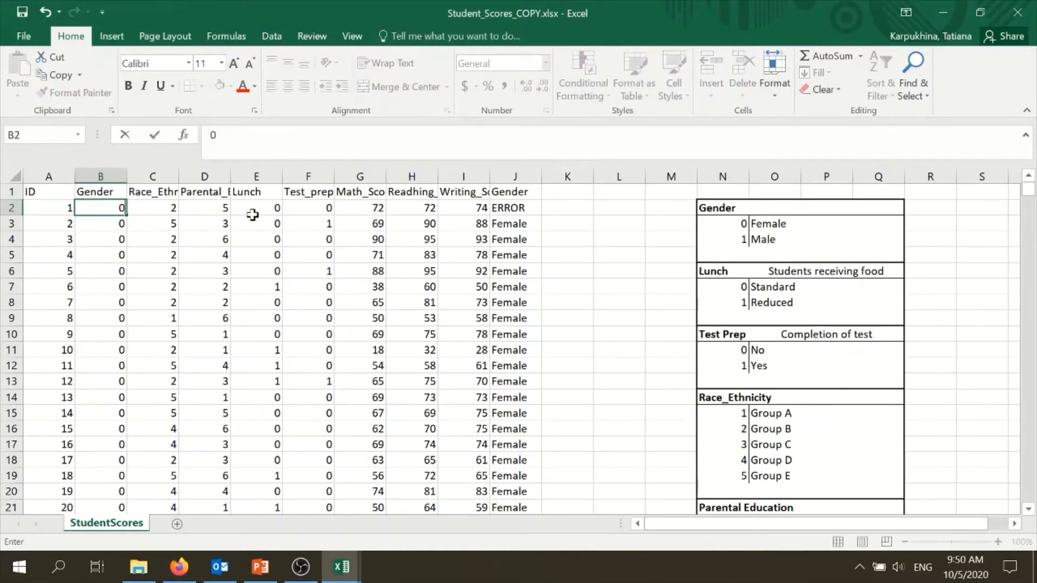
pyautogui.click(619, 255)
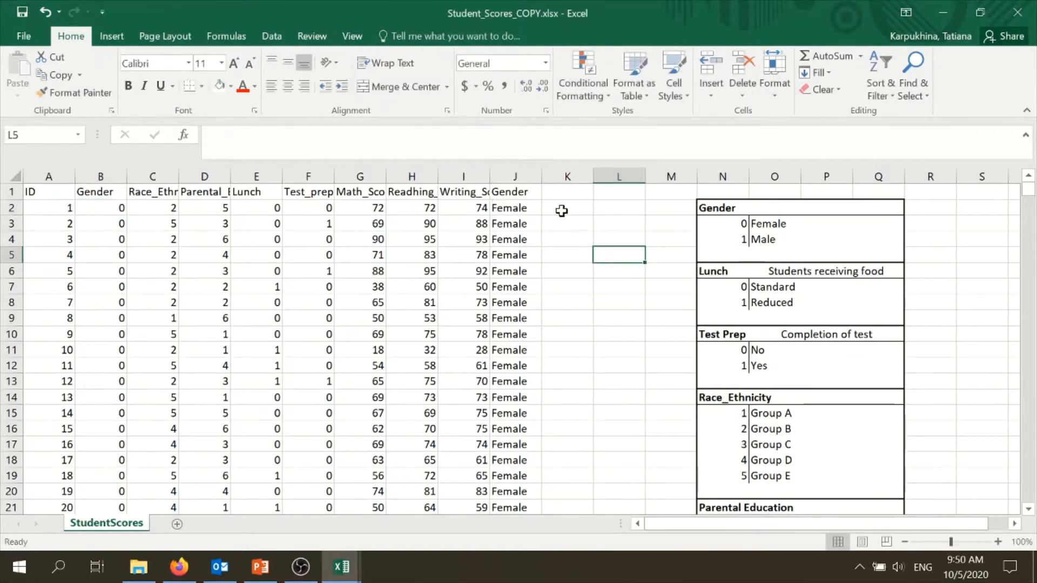
# Step: Review the nested IF formula in J2, examining the first test, the nested IF and the "ERROR" fallback
pyautogui.click(527, 209)
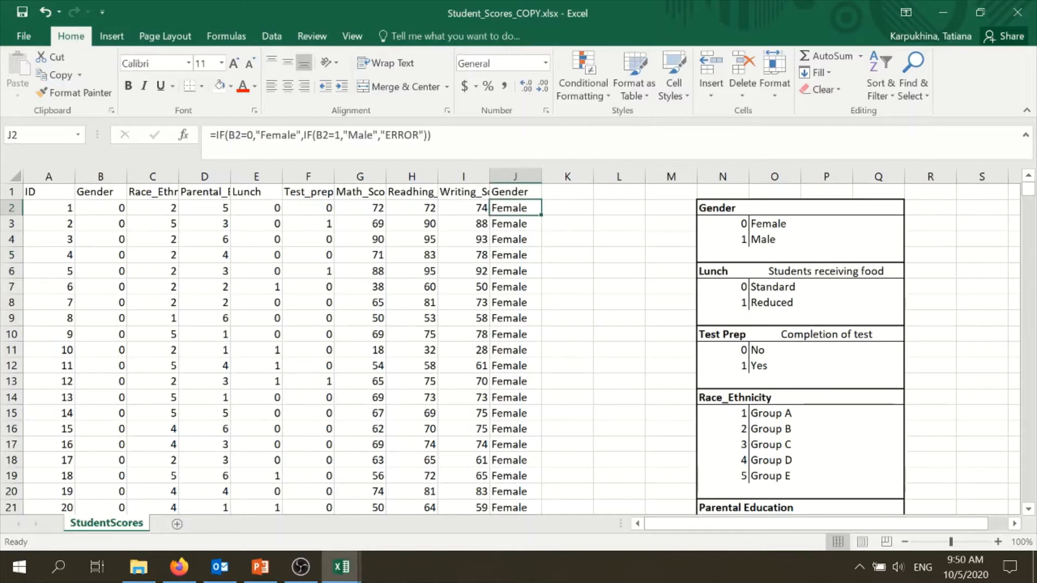
pyautogui.moveTo(228, 135); pyautogui.dragTo(301, 135)
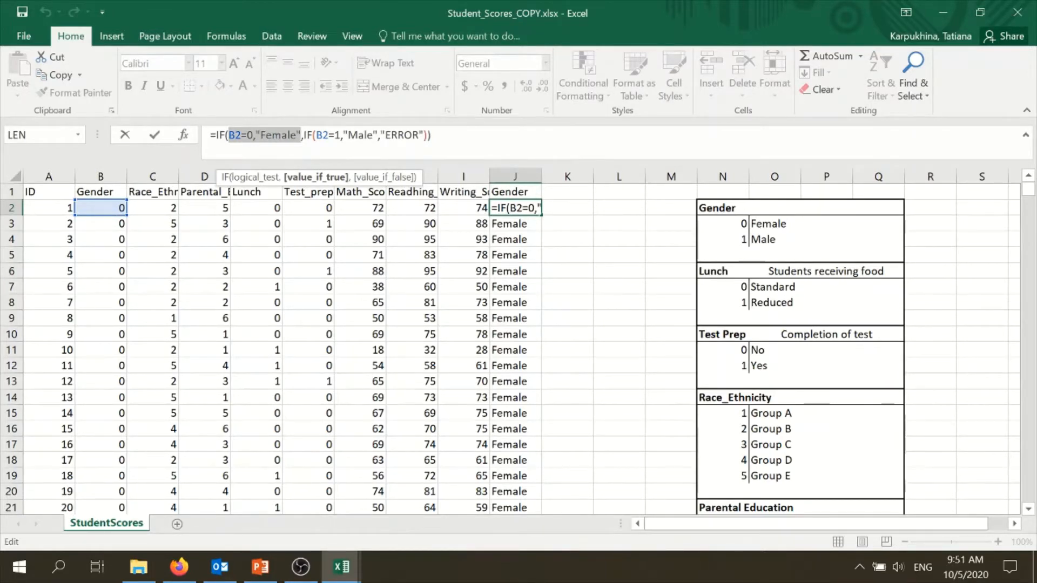
pyautogui.moveTo(303, 135); pyautogui.dragTo(427, 135)
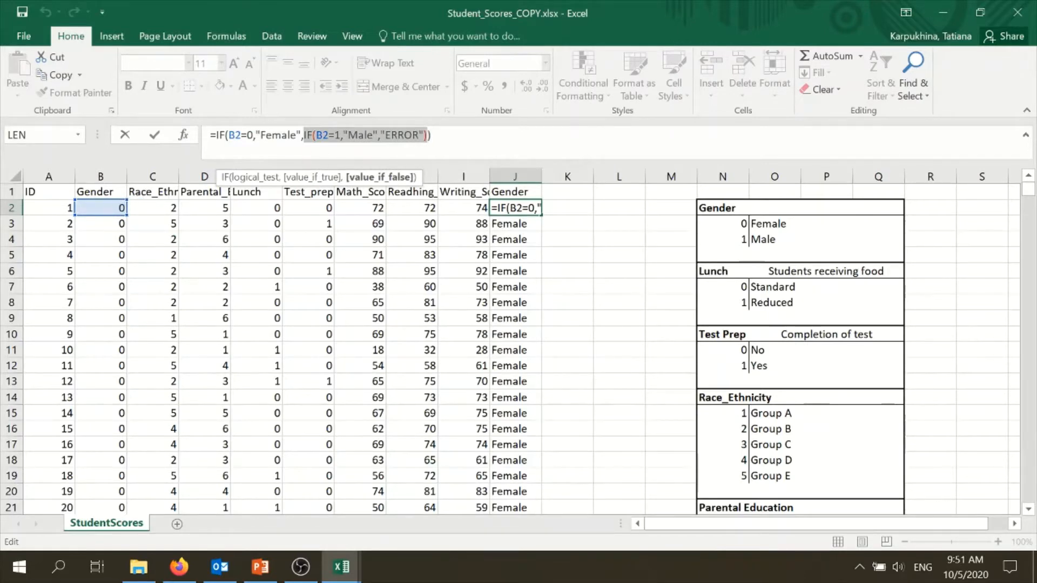
pyautogui.click(380, 135)
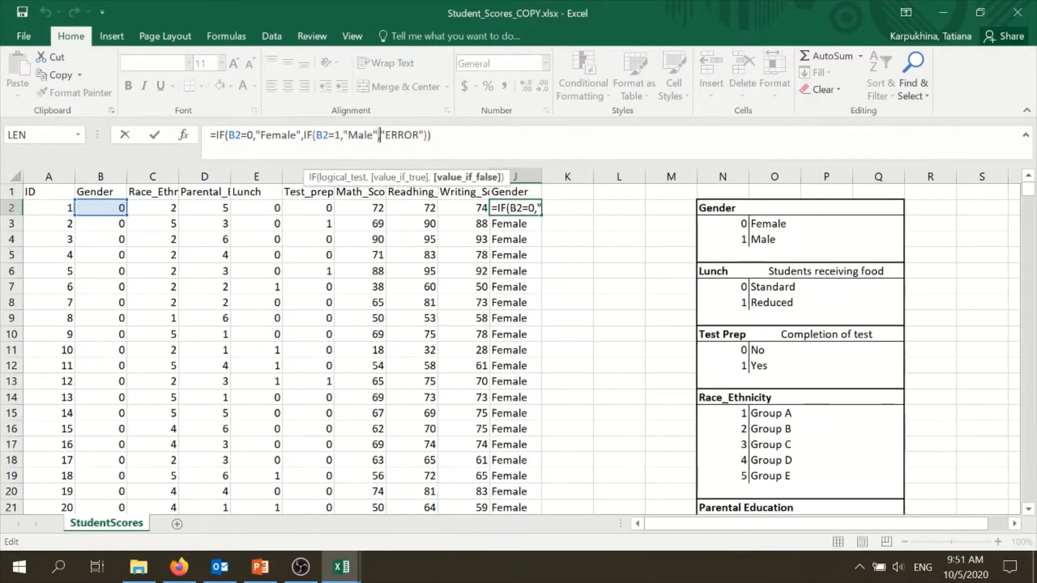
pyautogui.moveTo(381, 135); pyautogui.dragTo(425, 135)
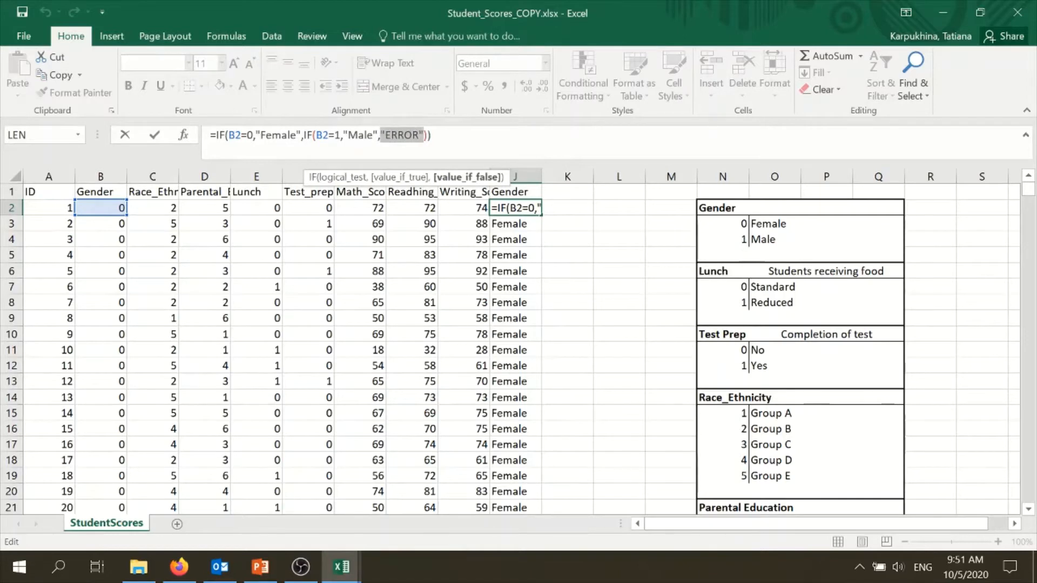
pyautogui.press('End')
pyautogui.press('Return')
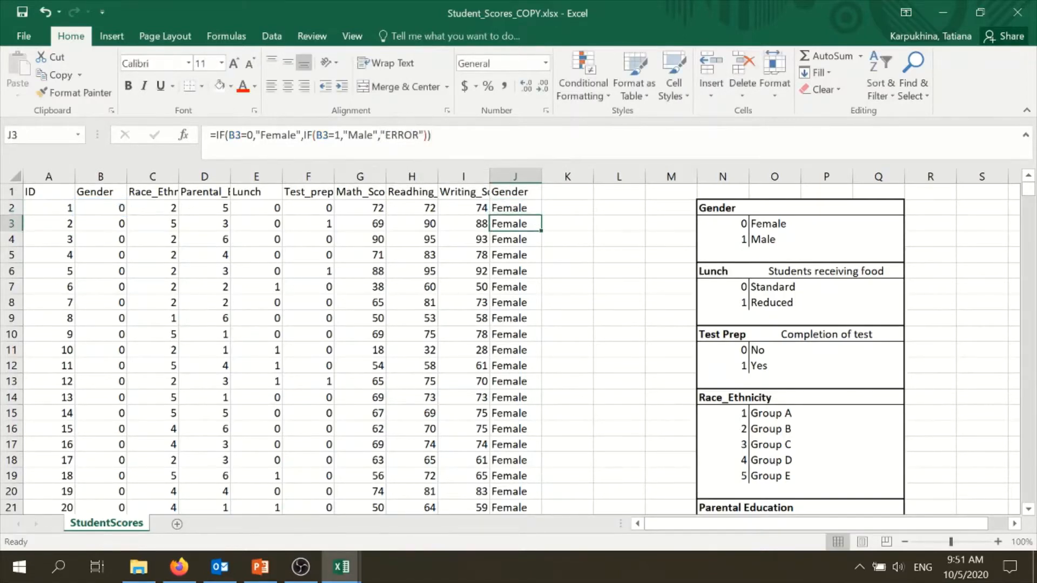
pyautogui.click(577, 274)
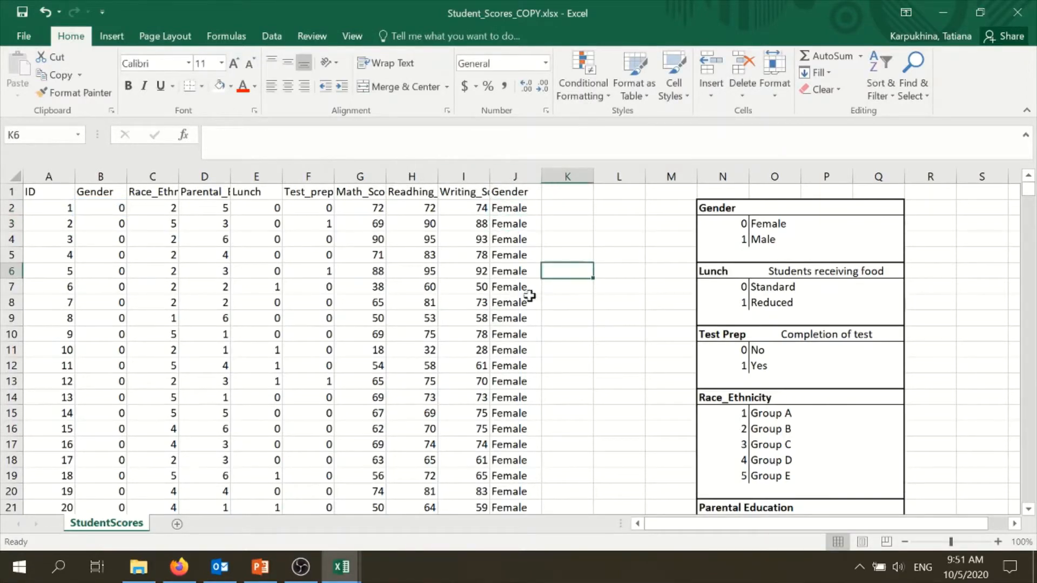
# Step: Copy the Lunch header from E1 into K1, beside the recoded Gender column
pyautogui.click(566, 239)
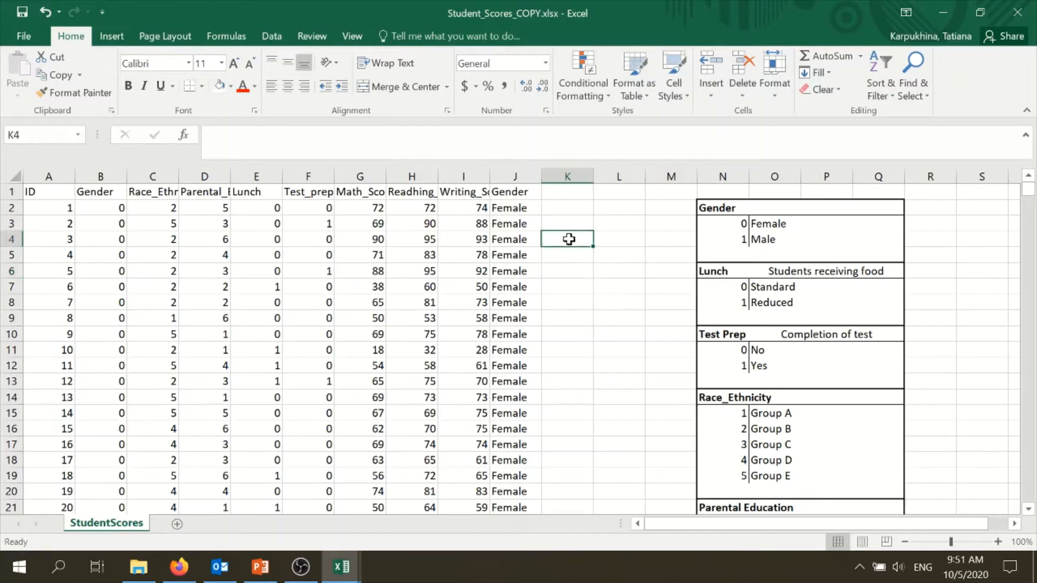
pyautogui.click(558, 192)
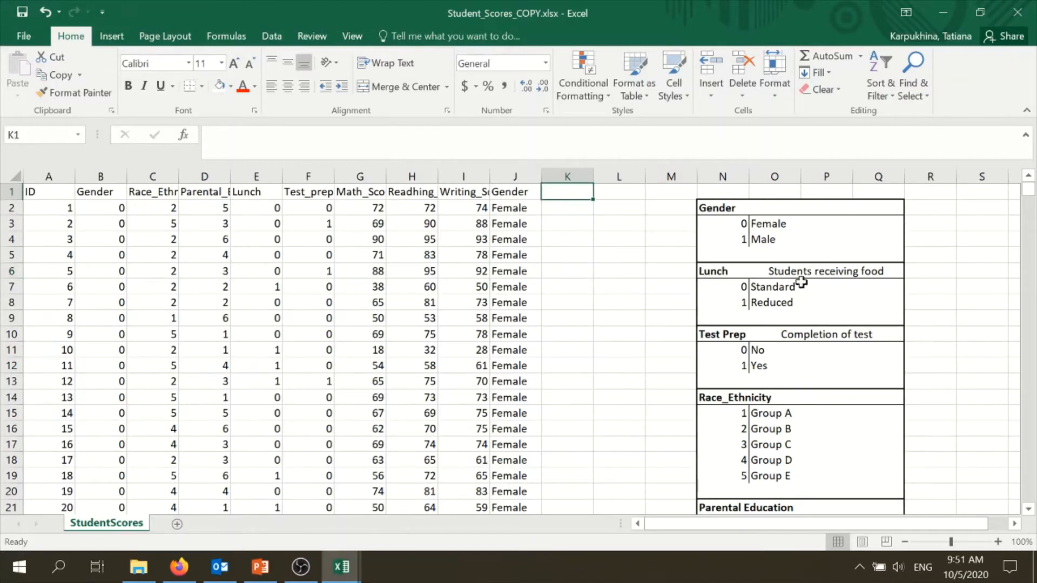
pyautogui.click(254, 192)
pyautogui.hotkey('ctrl', 'c')
pyautogui.click(554, 191)
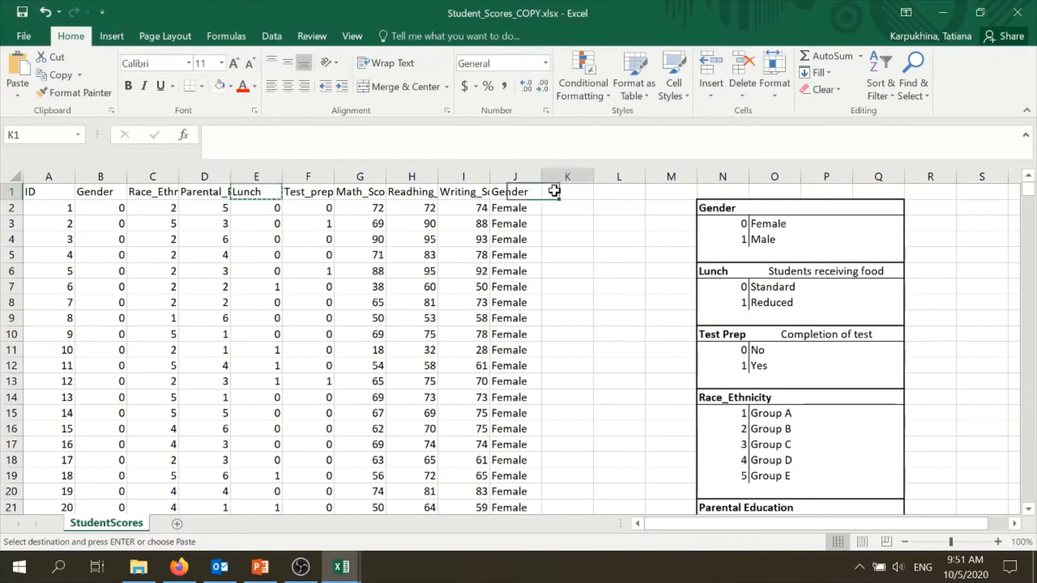
pyautogui.hotkey('ctrl', 'v')
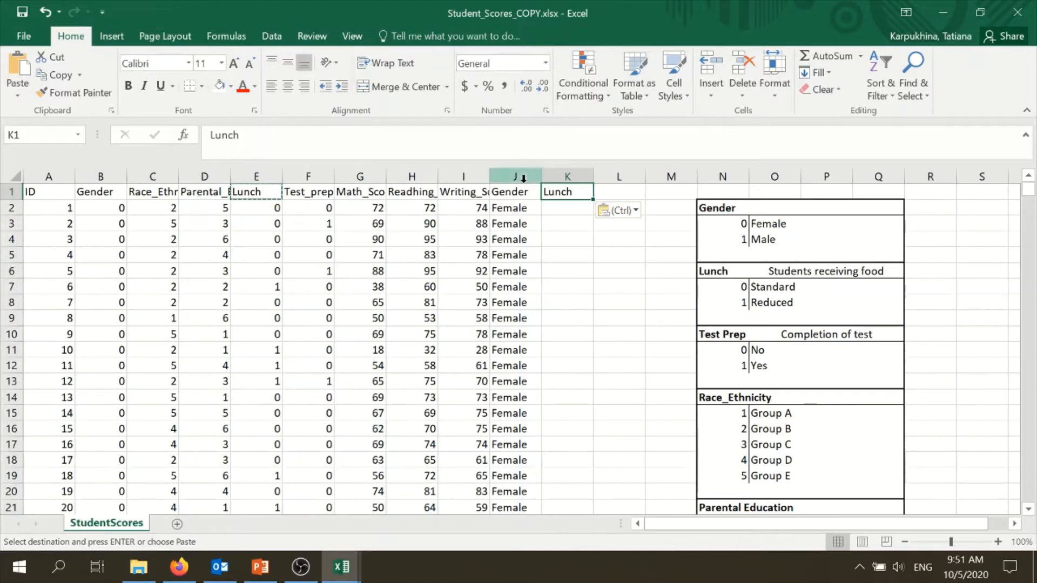
# Step: Begin an IF formula in K2 that tests E2=0 and returns "Standard" when true
pyautogui.click(564, 209)
pyautogui.press('Escape')
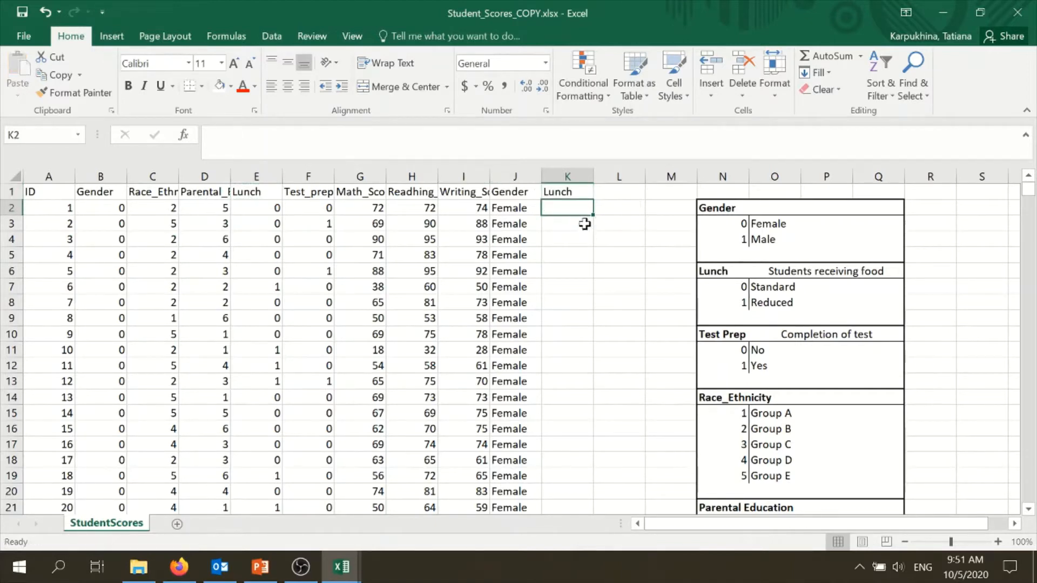
pyautogui.write('=')
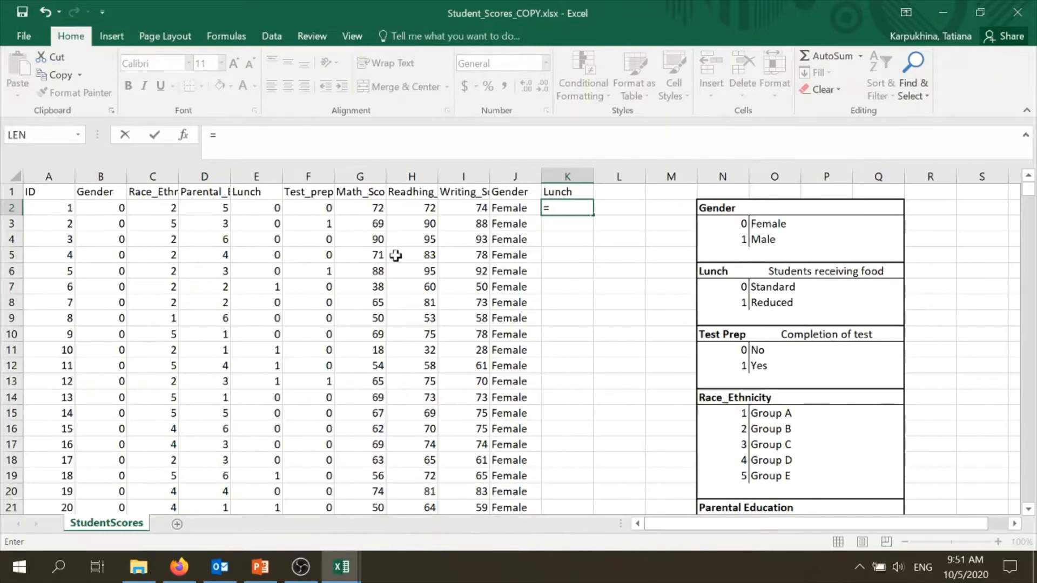
pyautogui.write('IF')
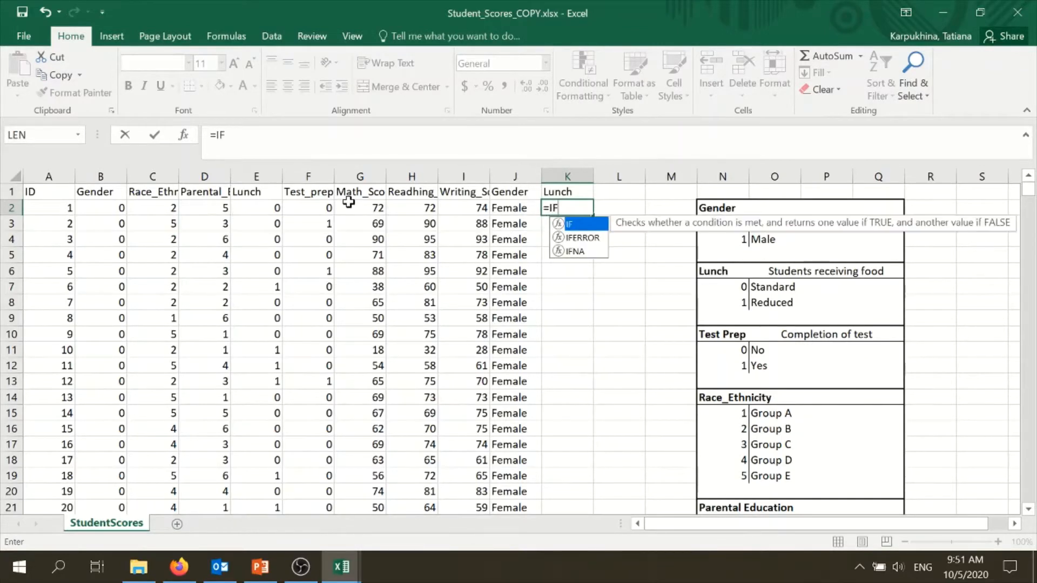
pyautogui.write('(')
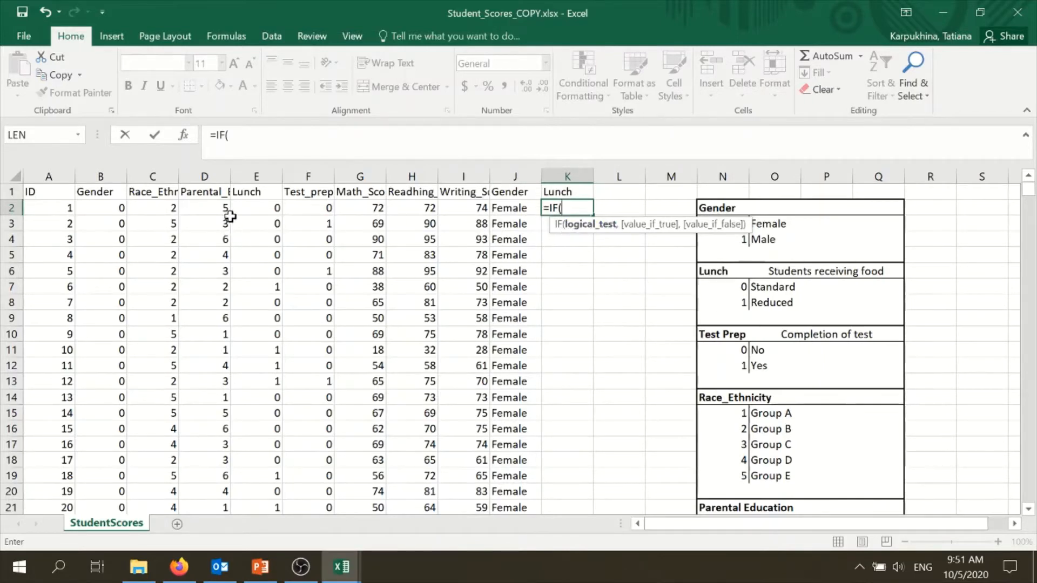
pyautogui.click(254, 210)
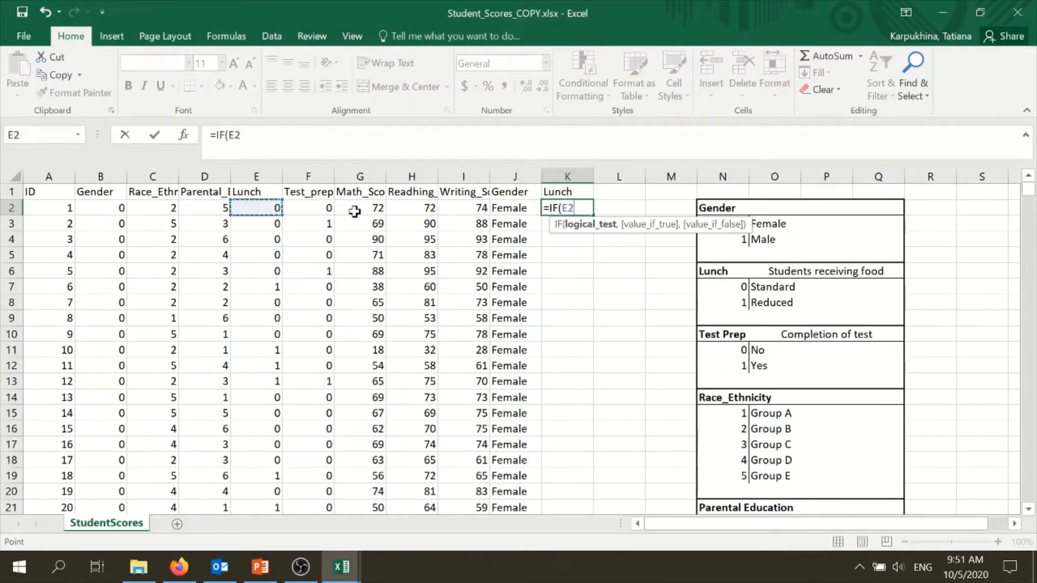
pyautogui.write('=0,')
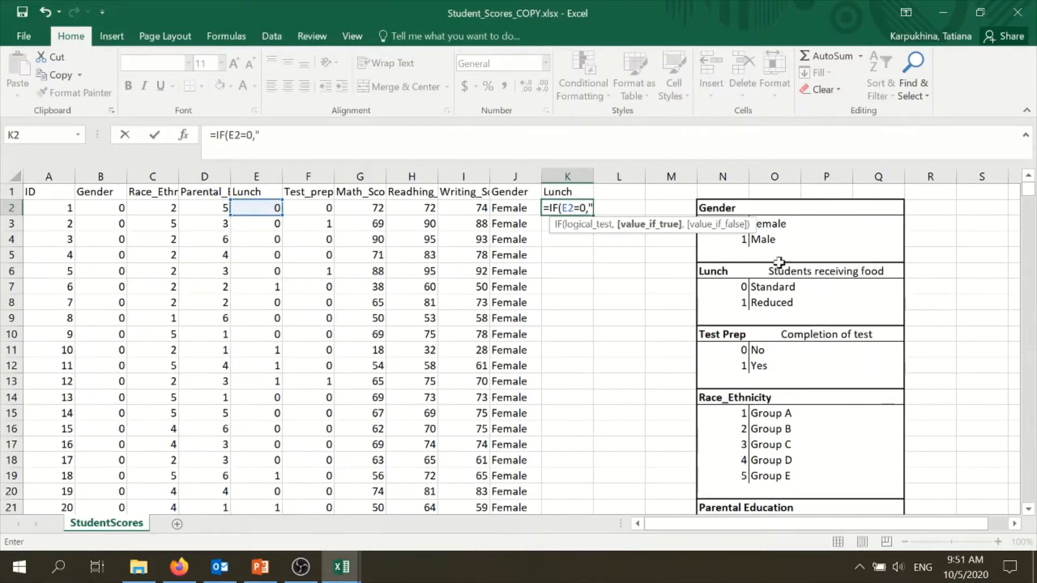
pyautogui.write('tandard')
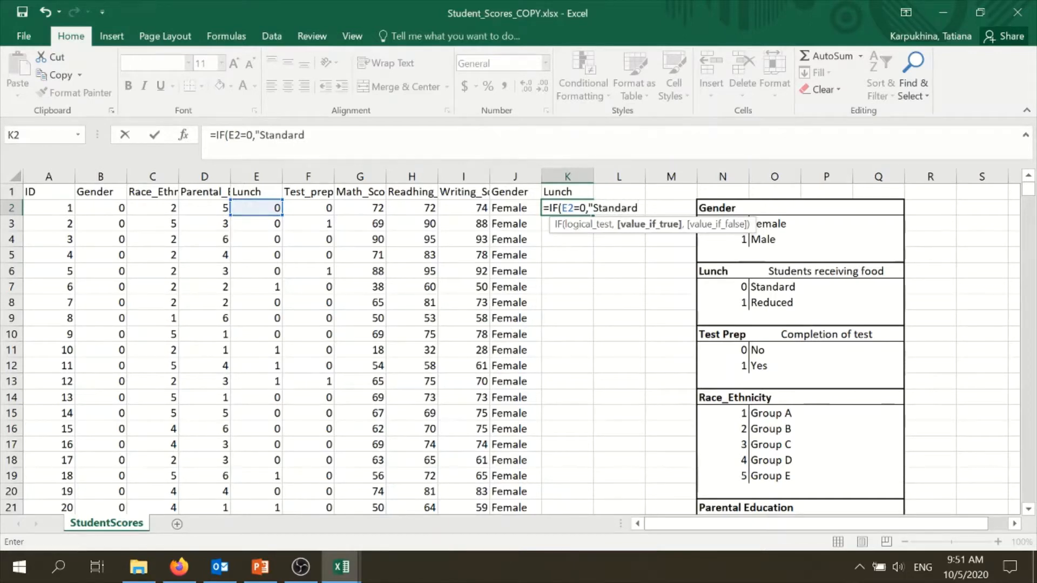
pyautogui.write('",')
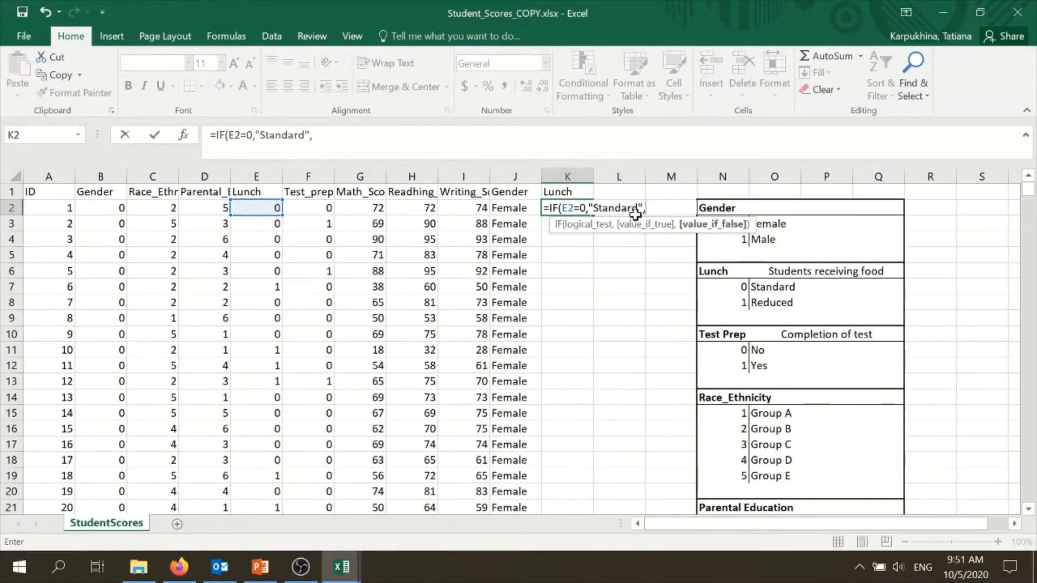
# Step: Nest IF(E2=1,"Reduced","Error") as the false value, entering =IF(E2=0,"Standard",IF(E2=1,"Reduced","Error")) in K2
pyautogui.write('IF')
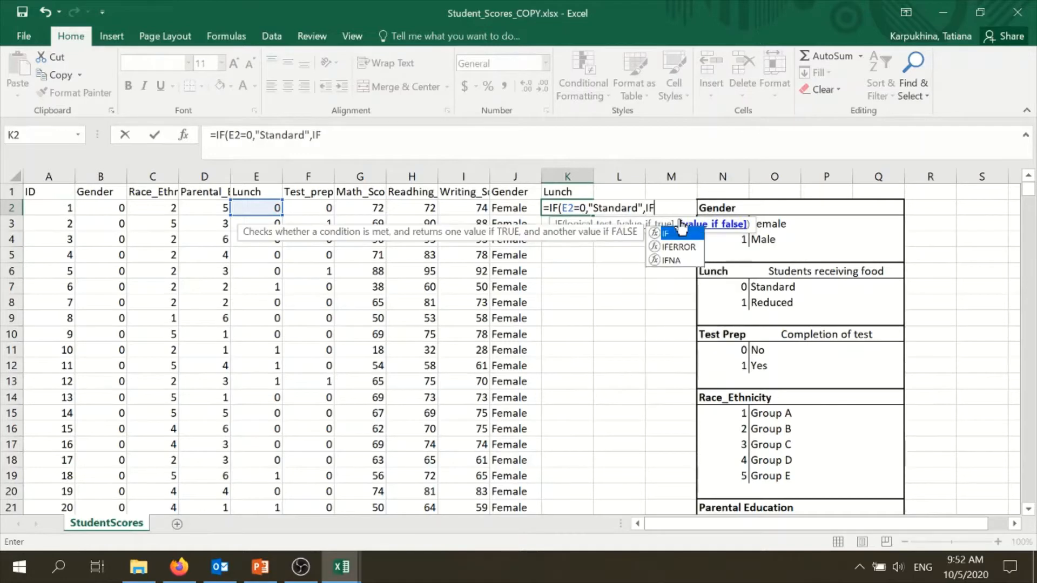
pyautogui.doubleClick(675, 233)
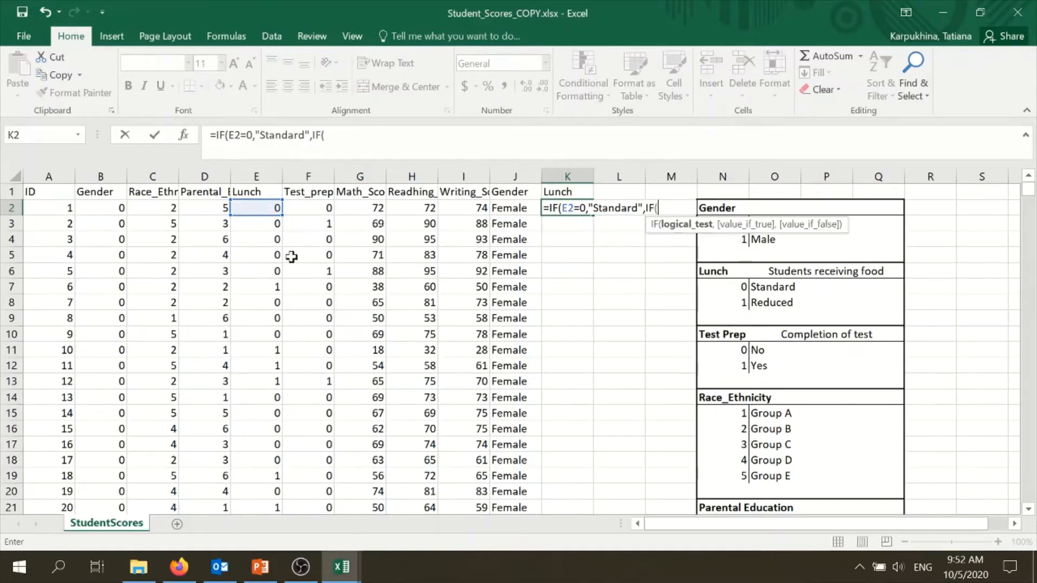
pyautogui.click(278, 208)
pyautogui.write('=1')
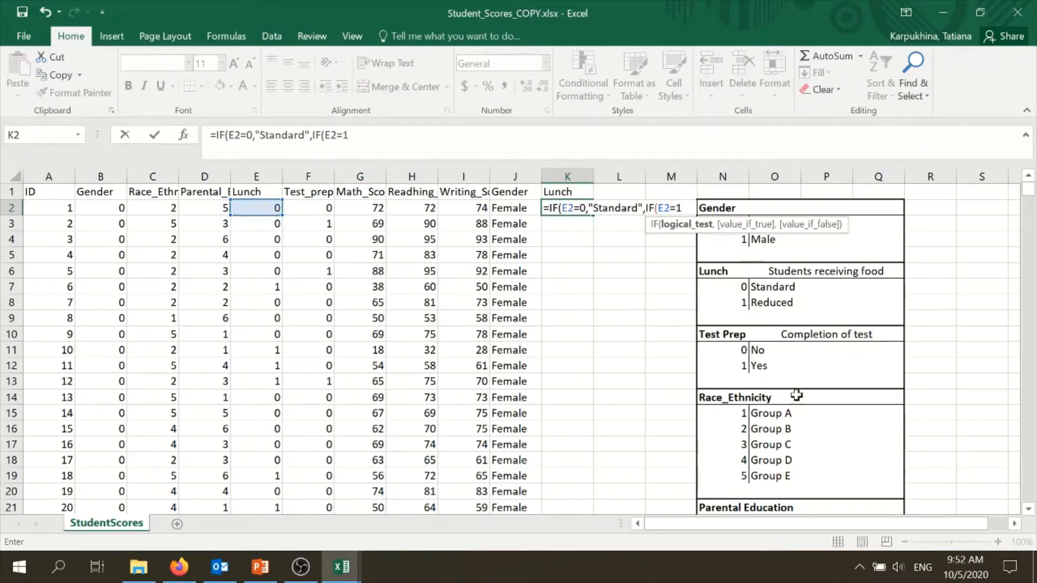
pyautogui.write(',')
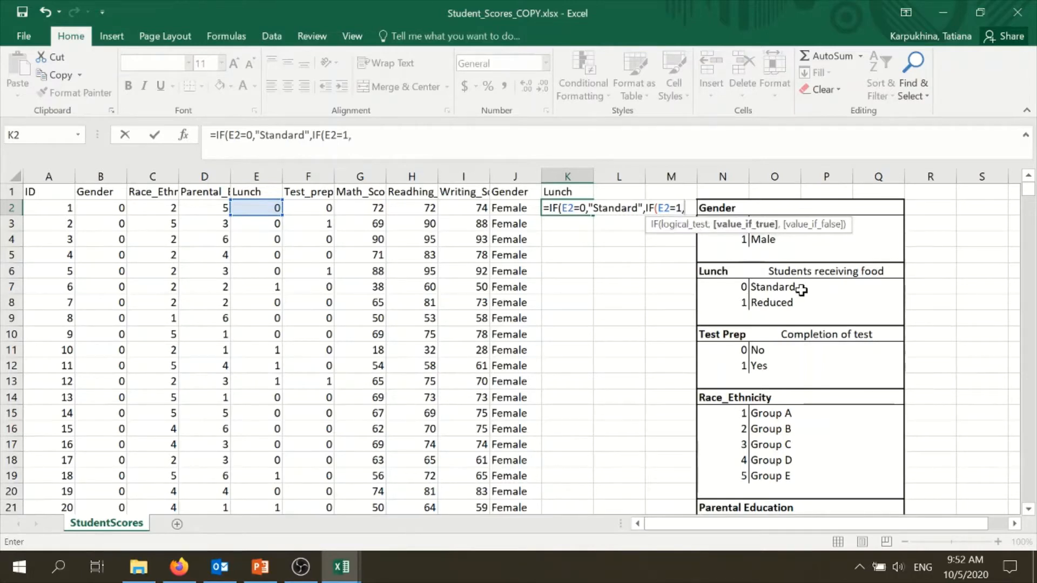
pyautogui.write('"Reduced')
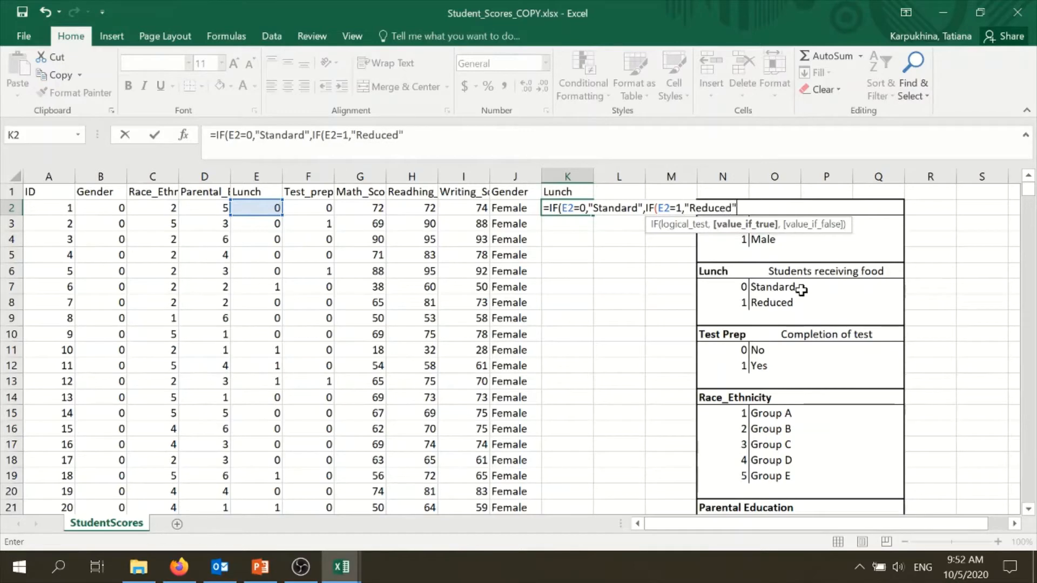
pyautogui.write('","Error')
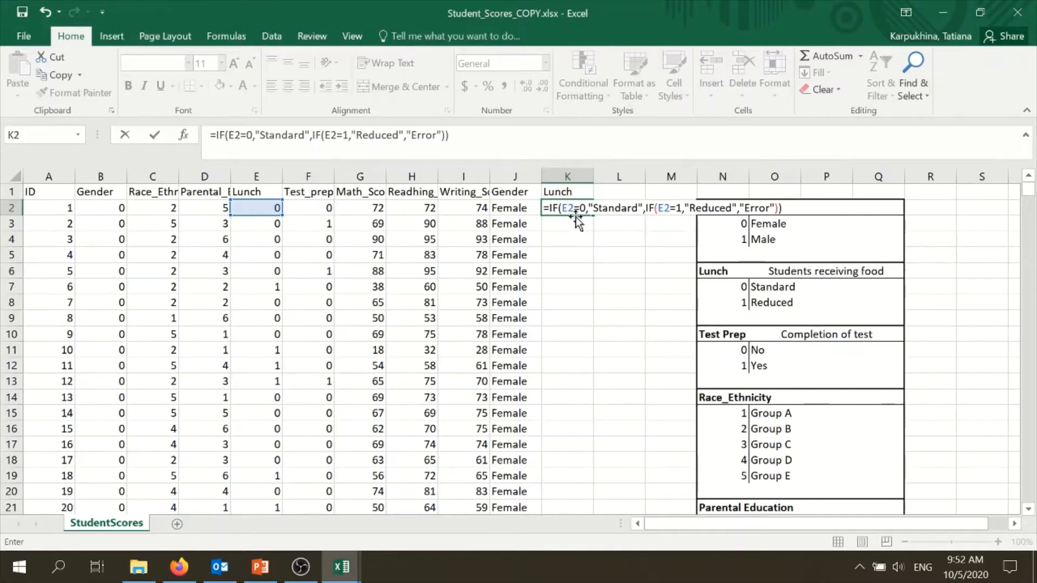
pyautogui.press('Return')
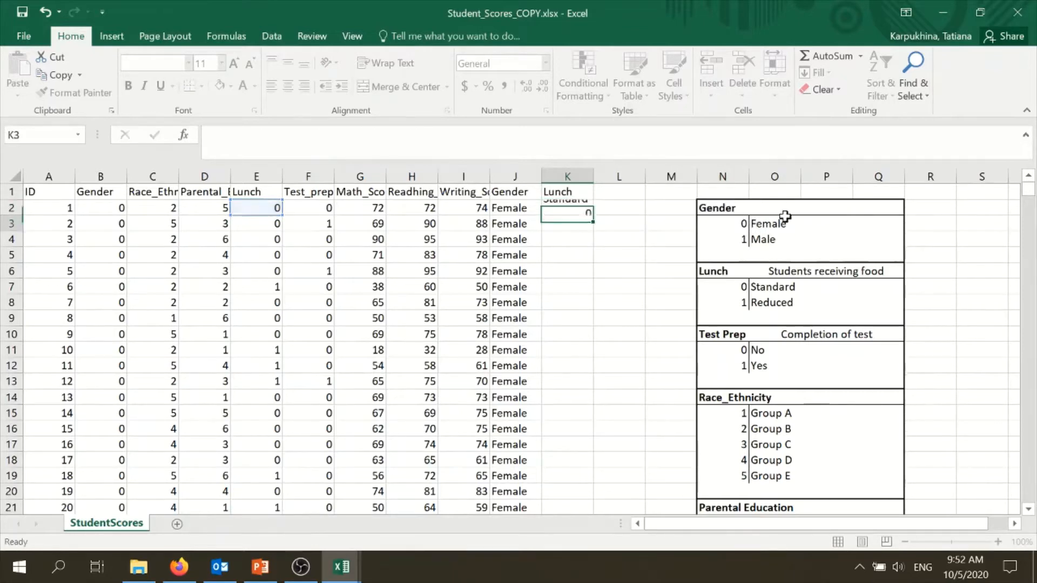
# Step: Fill the nested IF formula in K2 down the new Lunch column
pyautogui.click(576, 210)
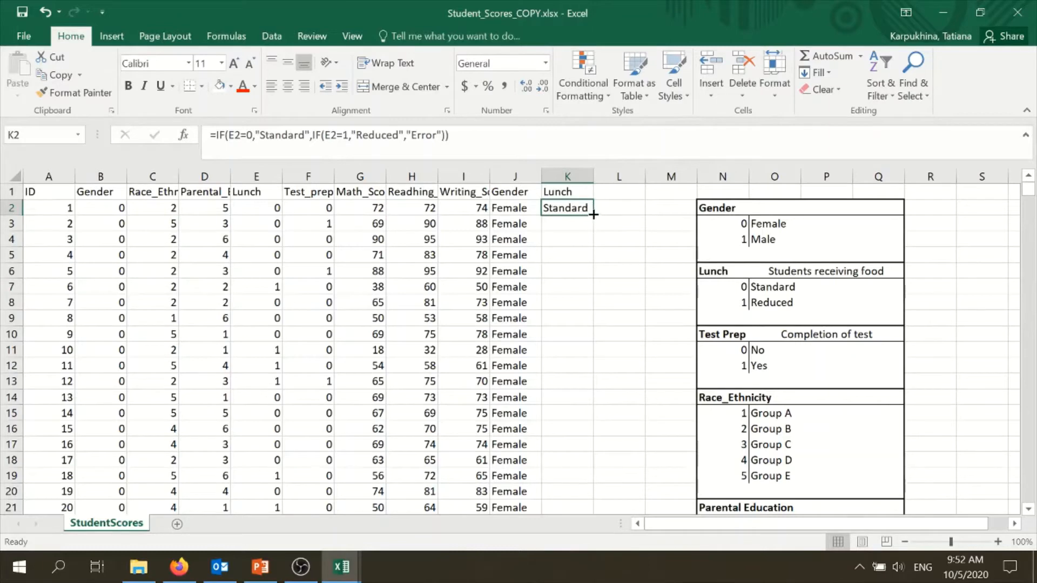
pyautogui.doubleClick(594, 214)
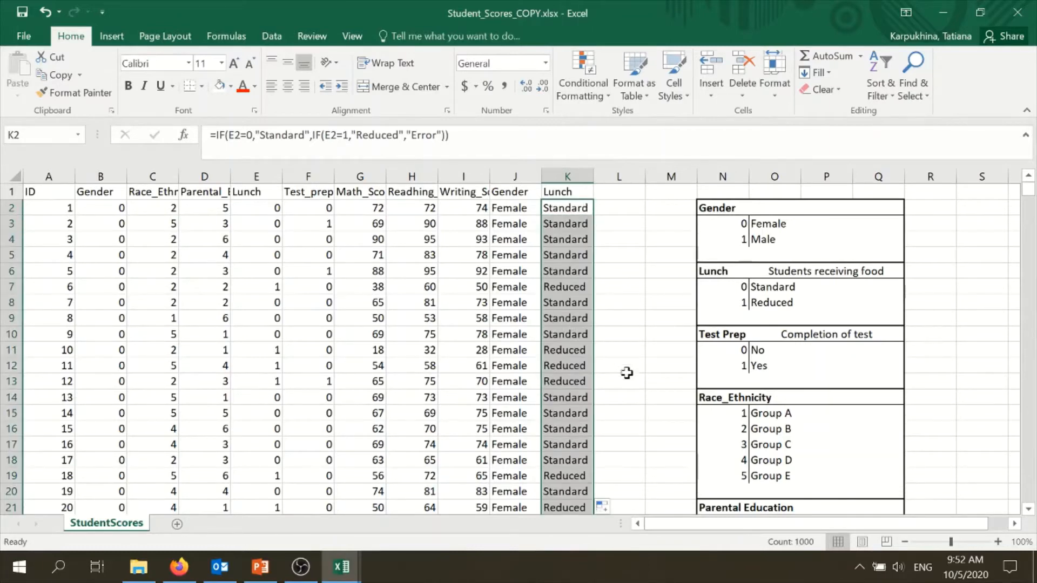
pyautogui.click(632, 222)
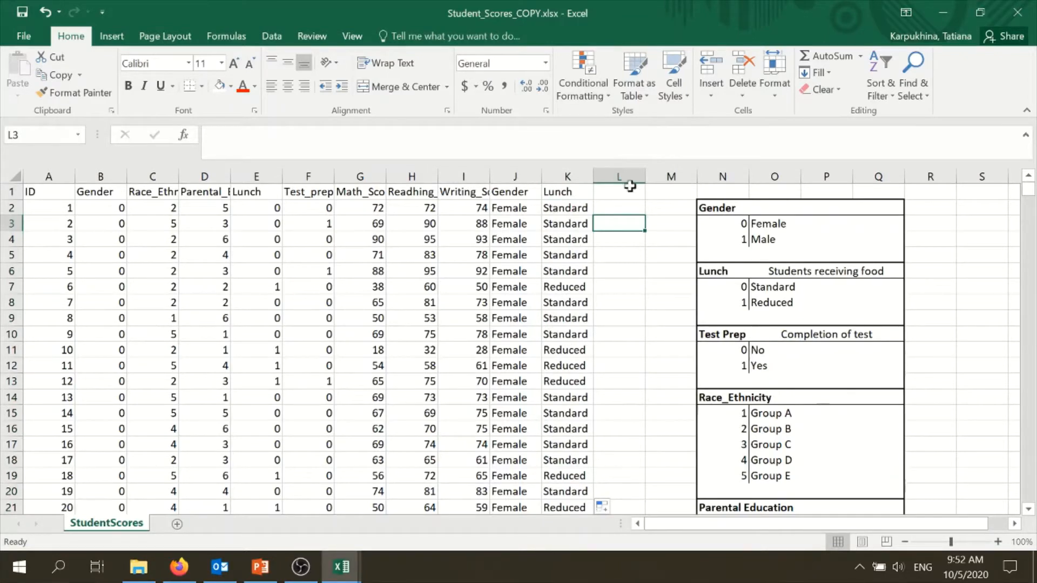
# Step: Copy the Test_prep_course header from F1 into L1, beside the recoded Lunch column
pyautogui.click(615, 194)
pyautogui.click(309, 192)
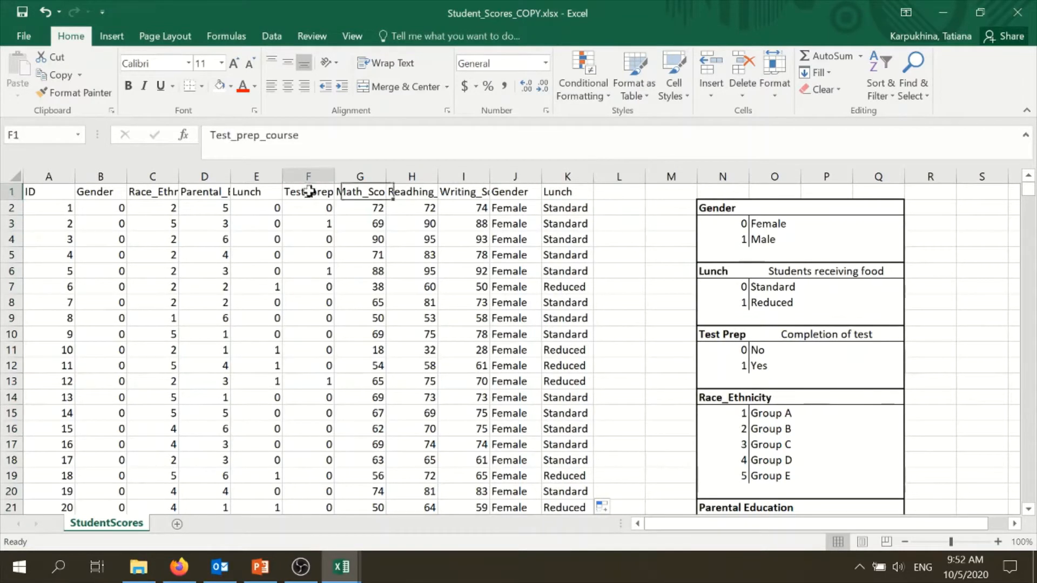
pyautogui.hotkey('ctrl', 'c')
pyautogui.click(602, 192)
pyautogui.hotkey('ctrl', 'v')
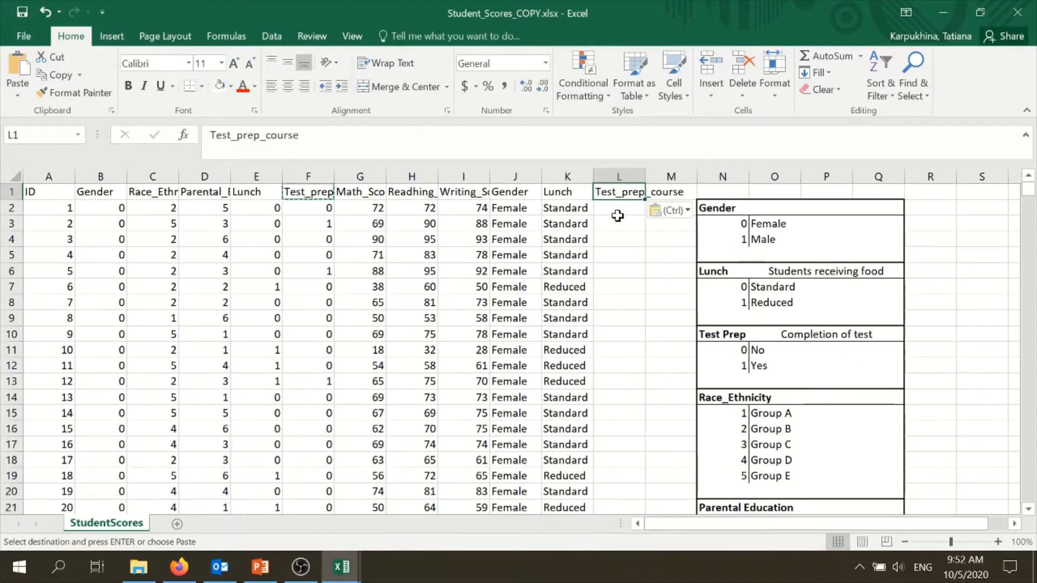
# Step: Begin an IF formula in L2 that tests F2=0 and returns "No" when true
pyautogui.click(616, 212)
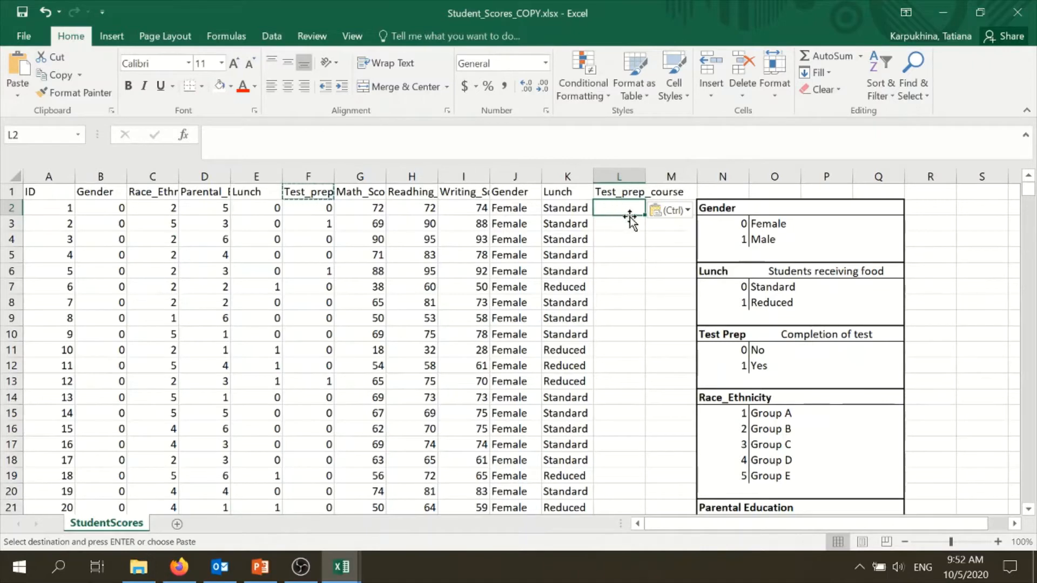
pyautogui.write('=')
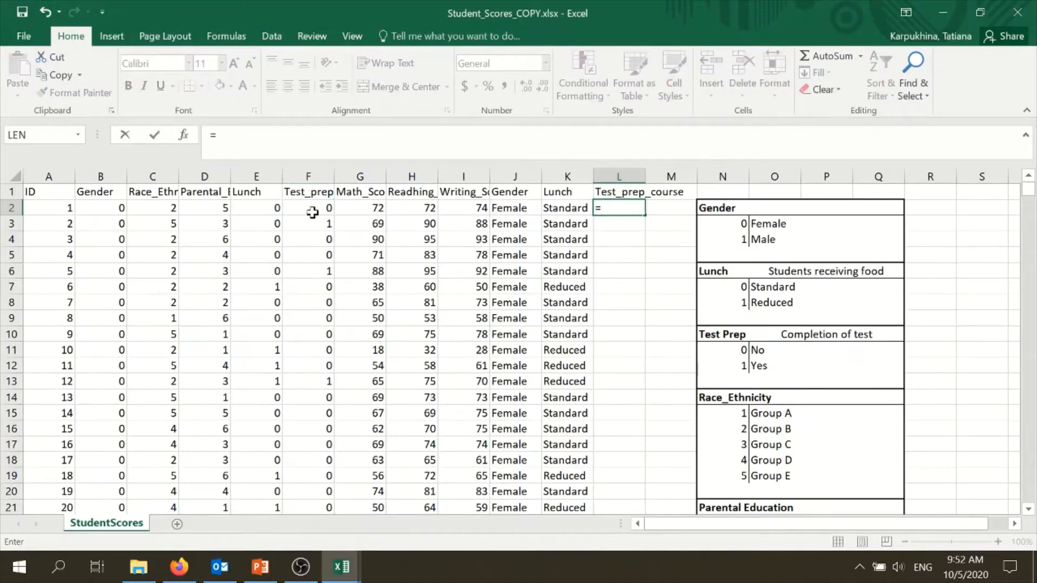
pyautogui.write('IF')
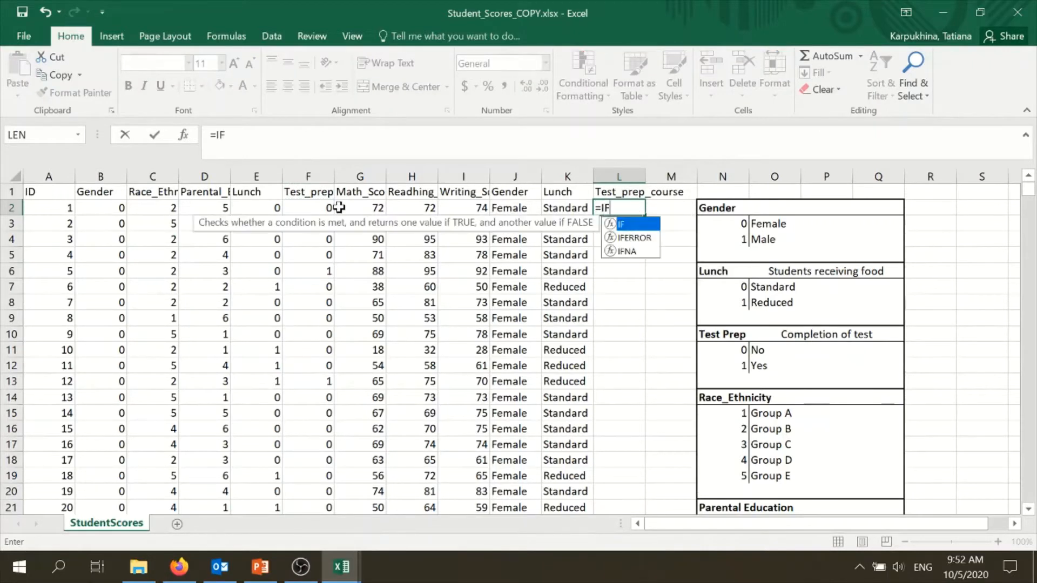
pyautogui.write('(')
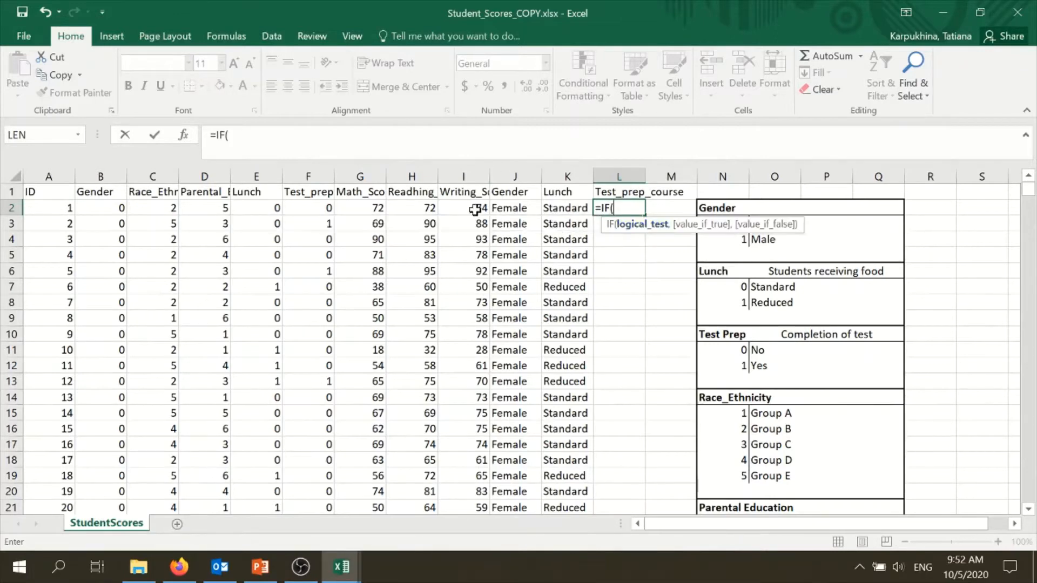
pyautogui.click(315, 208)
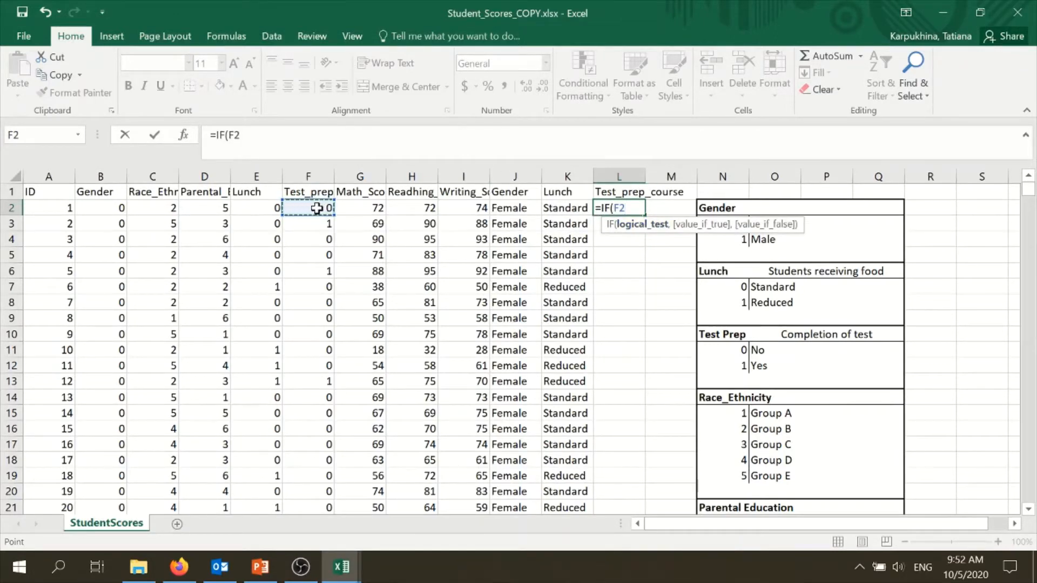
pyautogui.write('=')
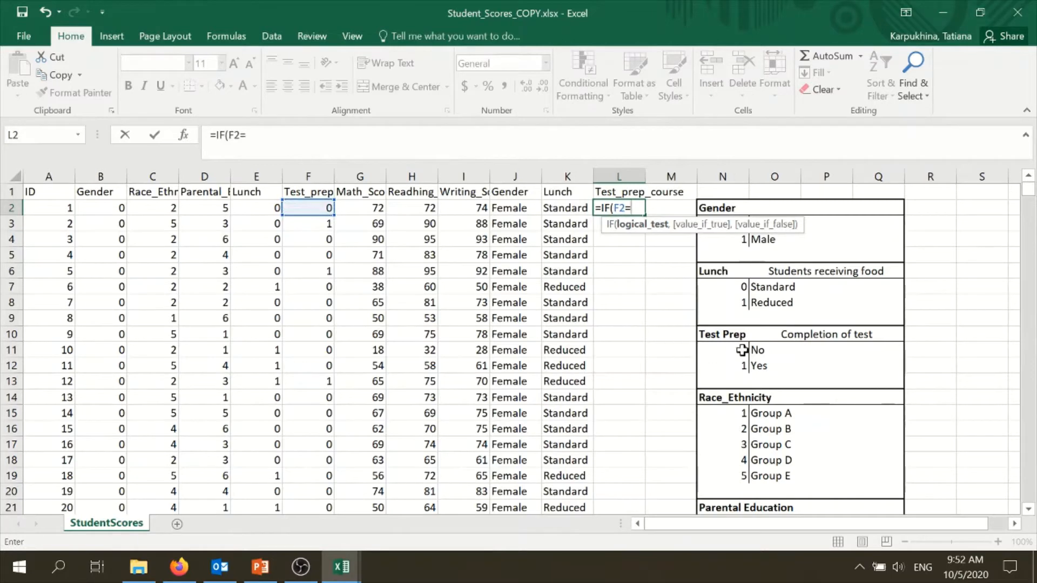
pyautogui.write('0,"NO')
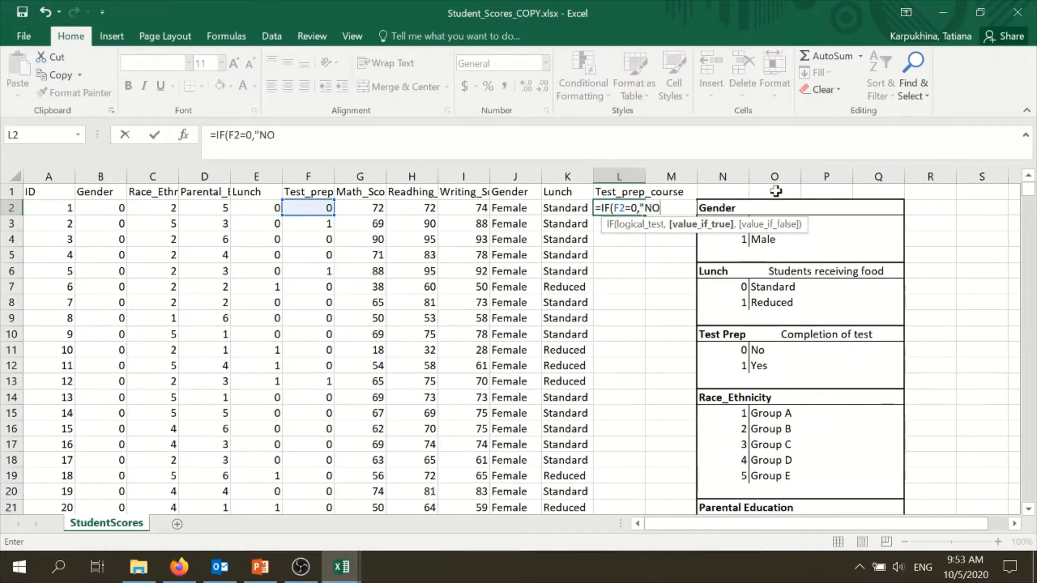
pyautogui.press('BackSpace')
pyautogui.write('o",')
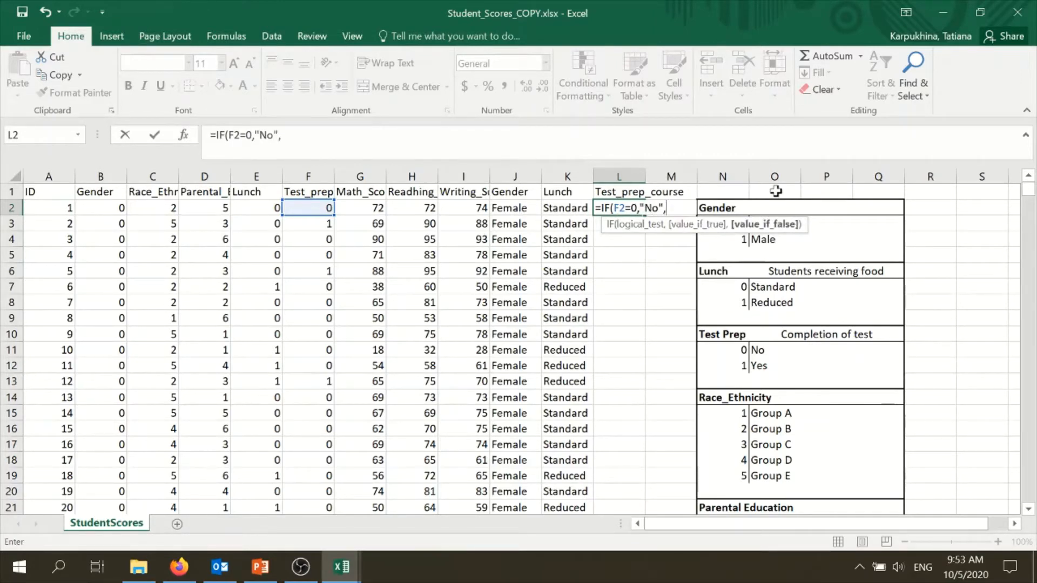
# Step: Nest IF(F2=1,"Yes","Error") as the false value, entering =IF(F2=0,"No",IF(F2=1,"Yes","Error")) in L2
pyautogui.write('I')
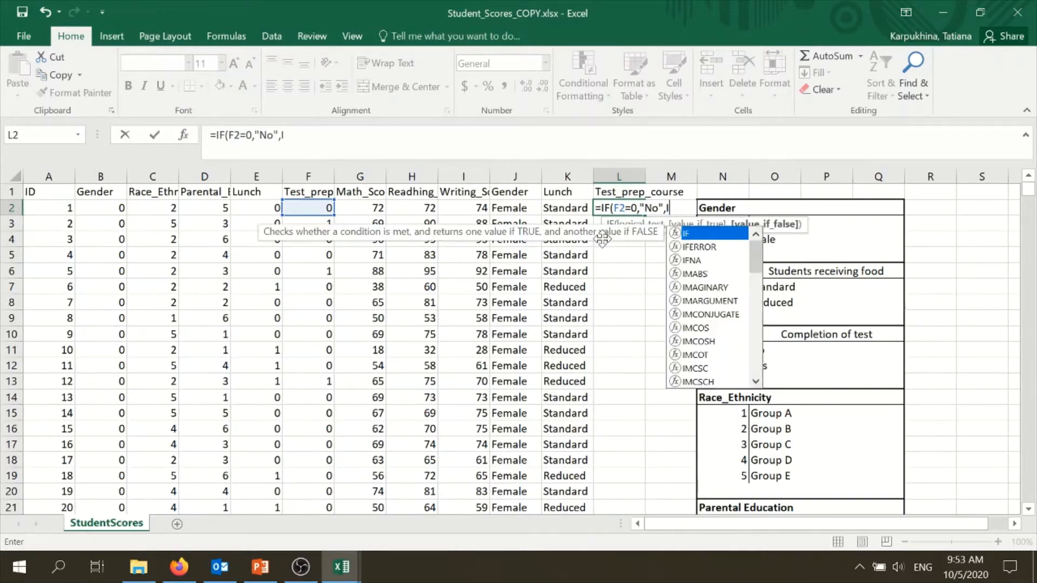
pyautogui.write('F(')
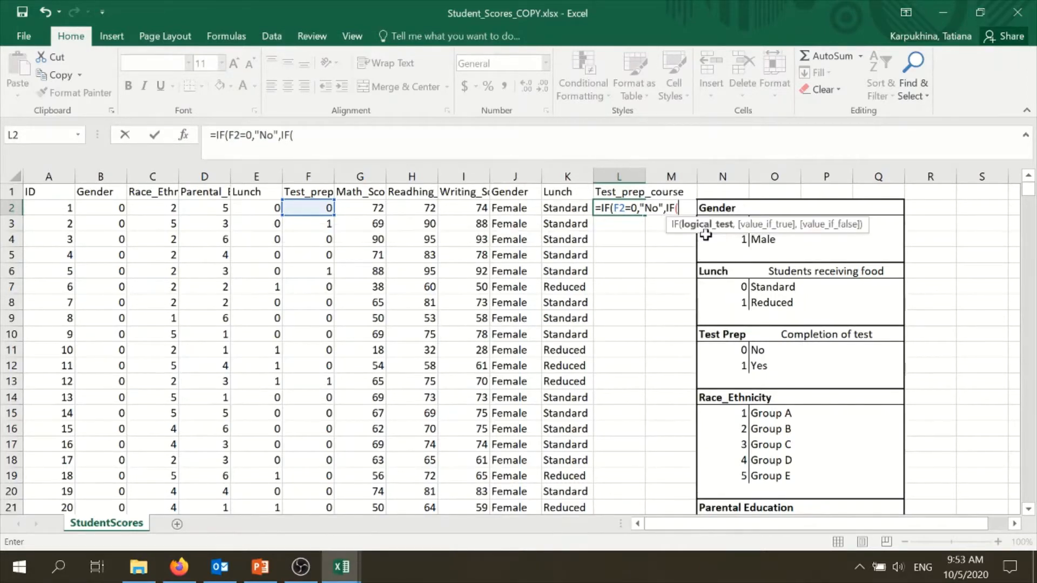
pyautogui.click(309, 208)
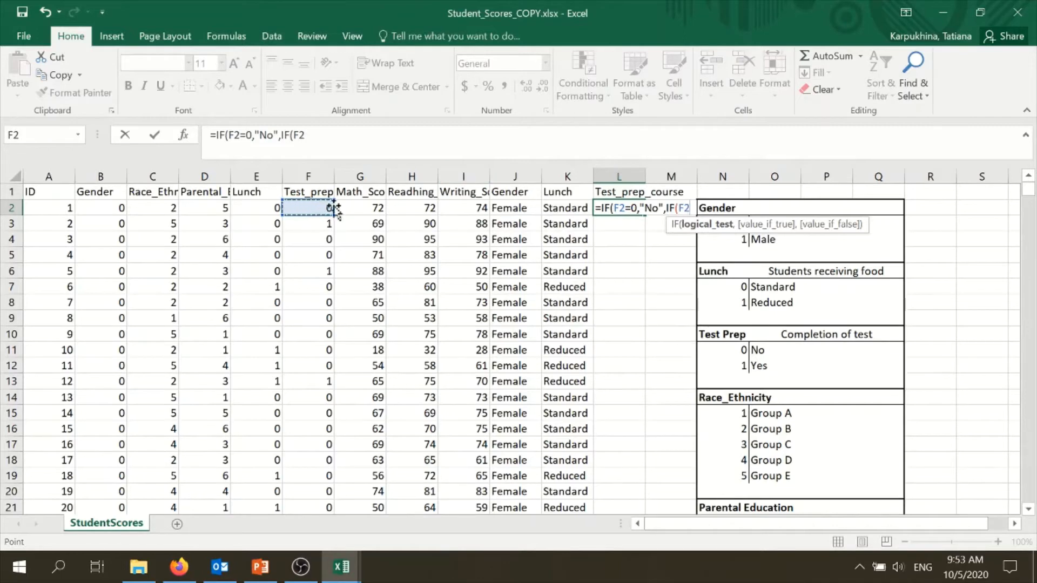
pyautogui.write('=1')
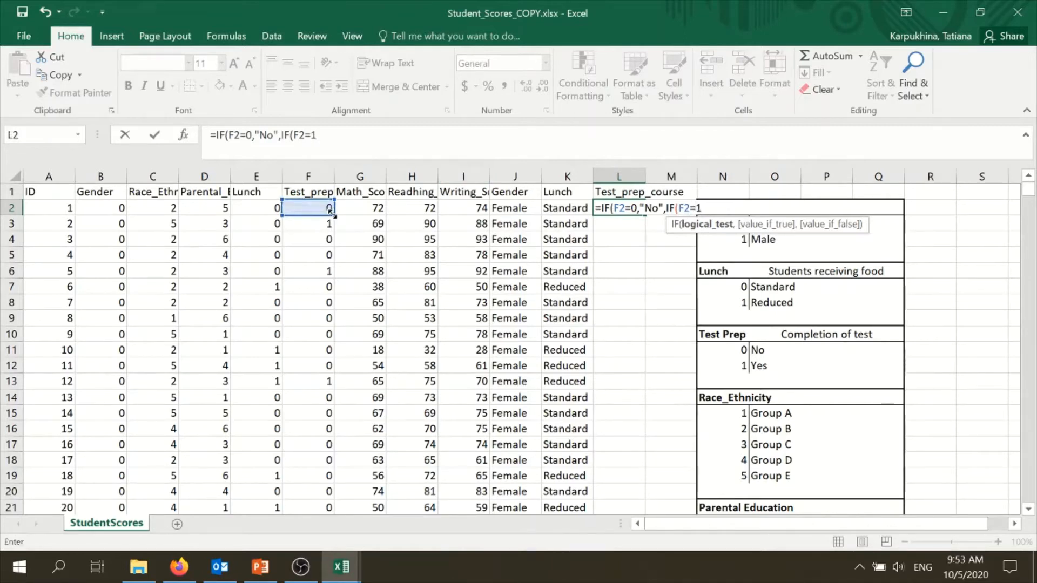
pyautogui.write(',')
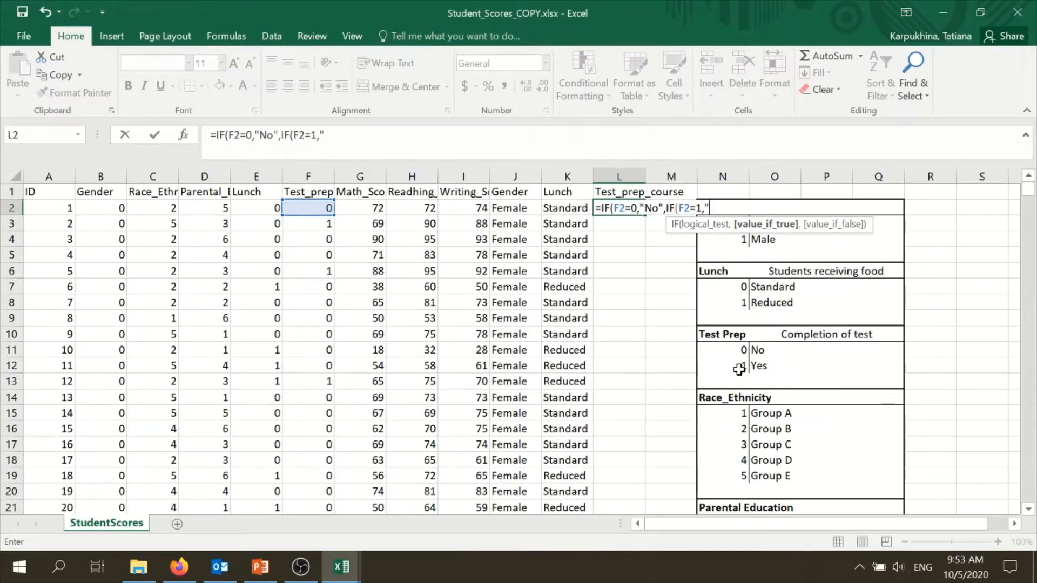
pyautogui.write('"Yes",')
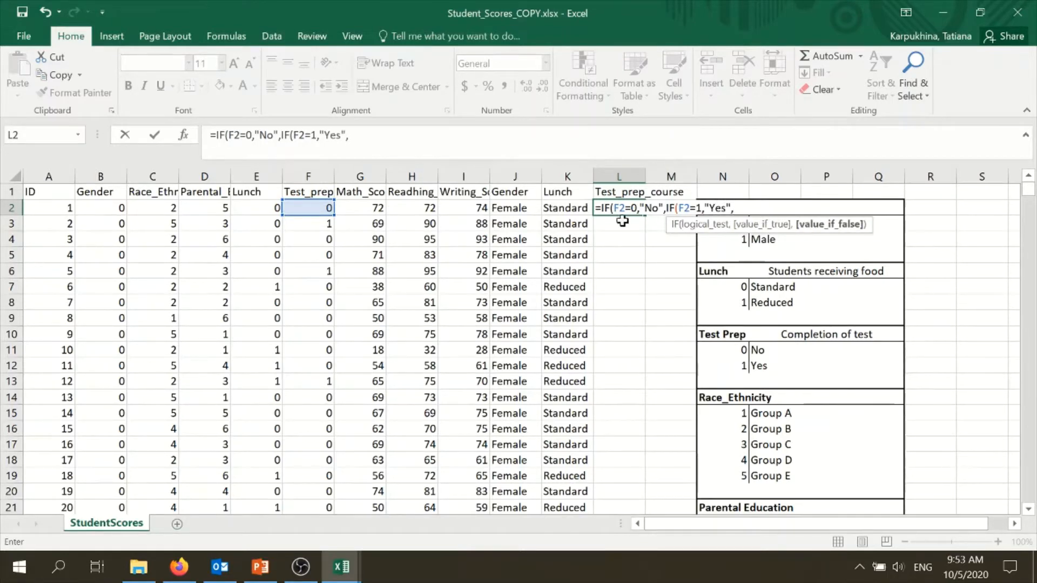
pyautogui.write('"Error')
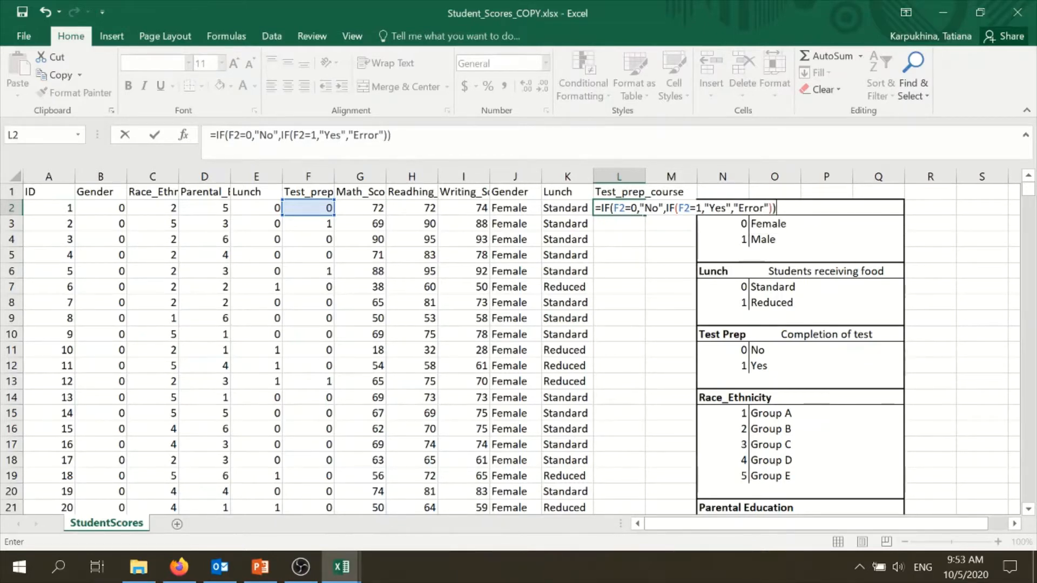
pyautogui.press('Return')
# Step: Fill the nested IF formula in L2 down the new Test_prep_course column
pyautogui.click(635, 210)
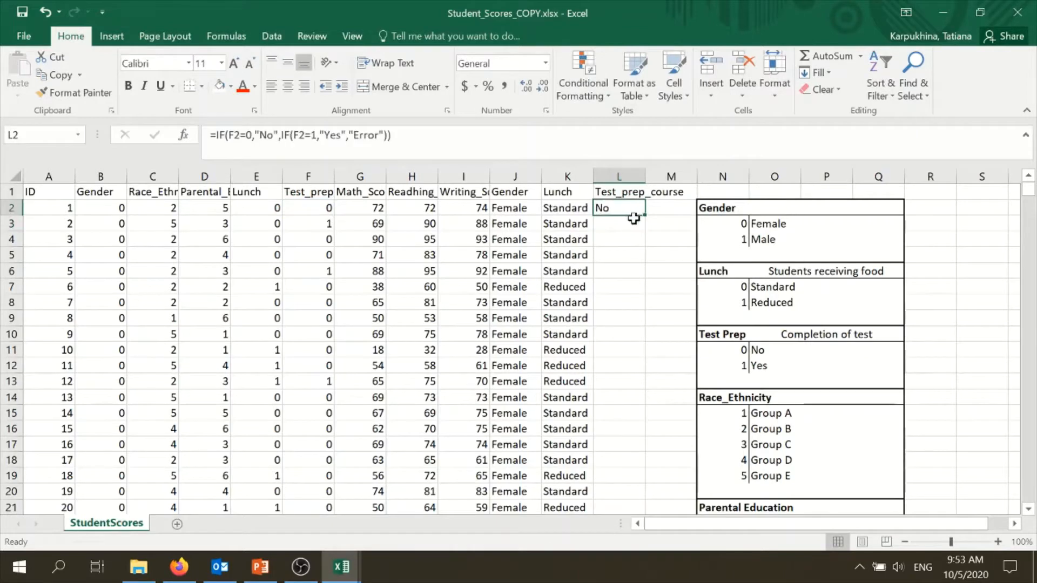
pyautogui.doubleClick(646, 214)
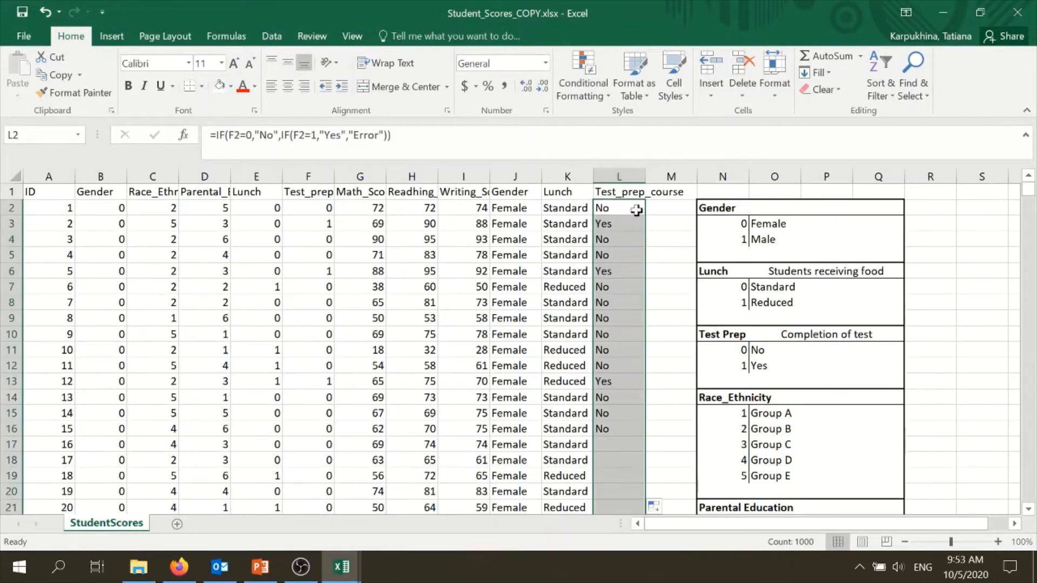
pyautogui.click(656, 313)
# Step: Add filters to the header row of the full data range, columns A to L down to row 1001
pyautogui.moveTo(47, 194); pyautogui.dragTo(626, 193)
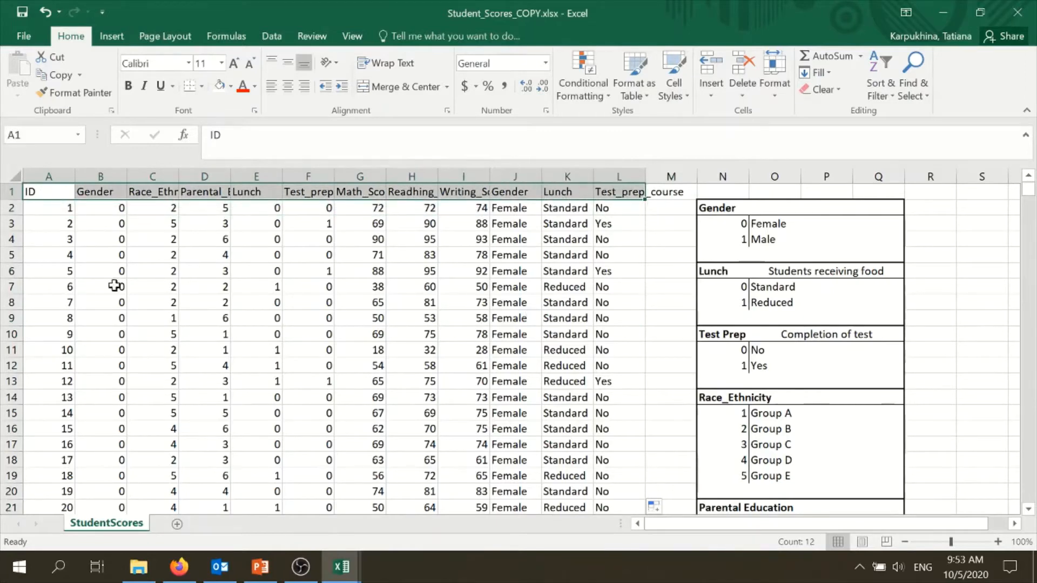
pyautogui.hotkey('ctrl', 'shift', 'Down')
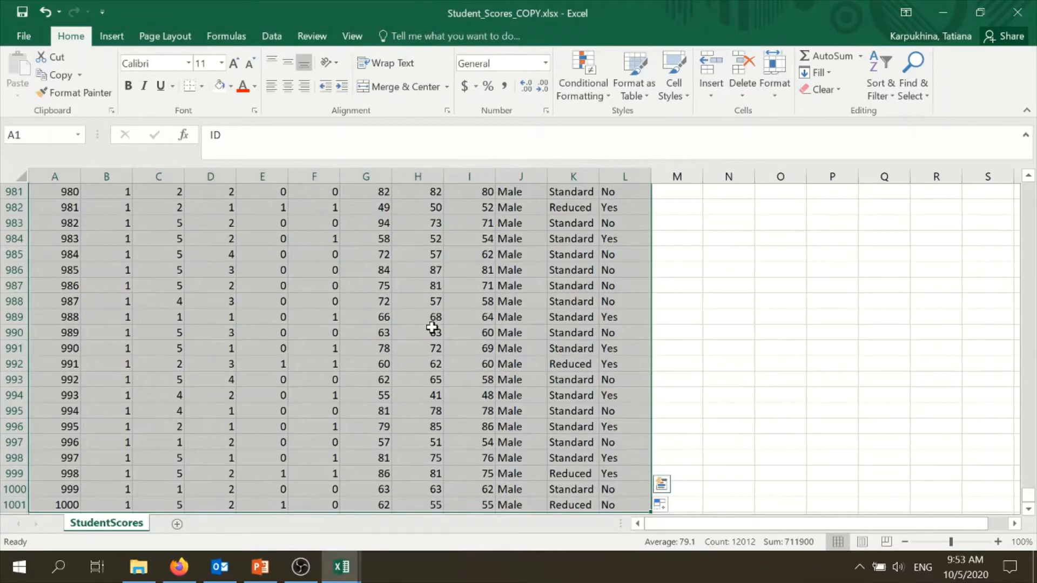
pyautogui.moveTo(1027, 496); pyautogui.dragTo(1028, 189)
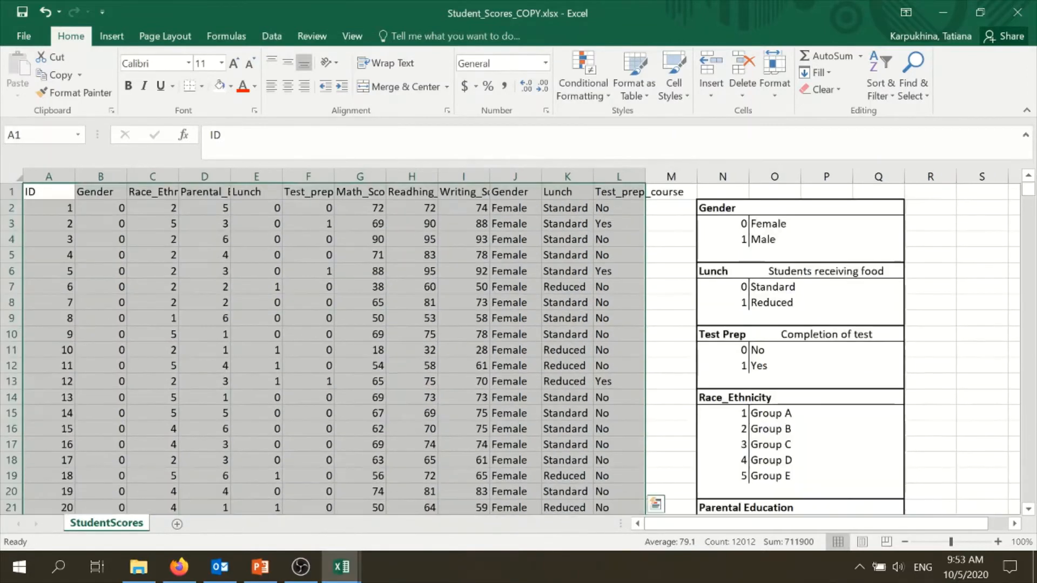
pyautogui.click(880, 83)
pyautogui.click(899, 172)
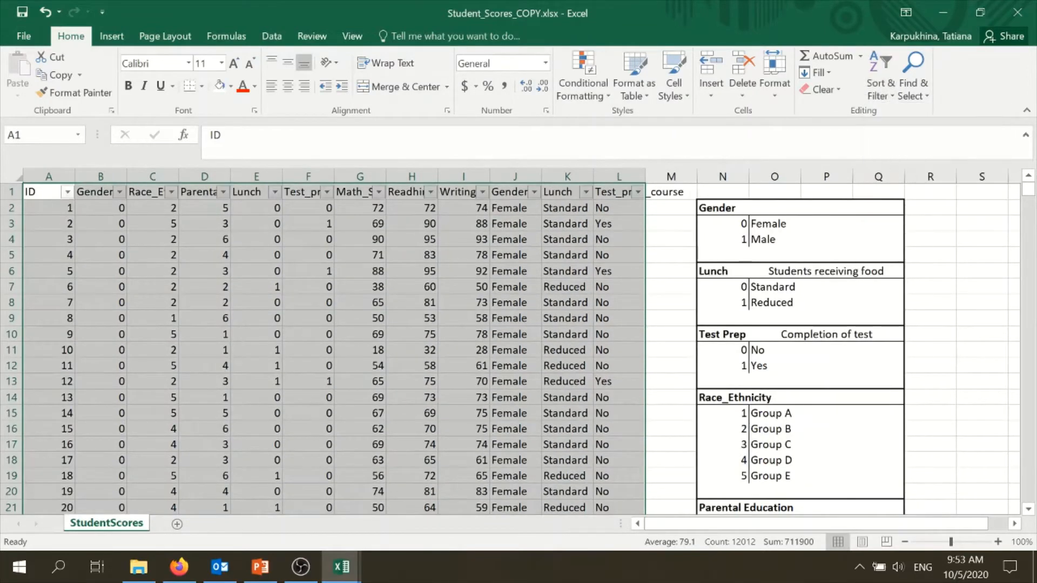
# Step: Check the filter value lists of the recoded Gender, Lunch and Test_prep_course columns for error entries, leaving them unfiltered
pyautogui.click(534, 192)
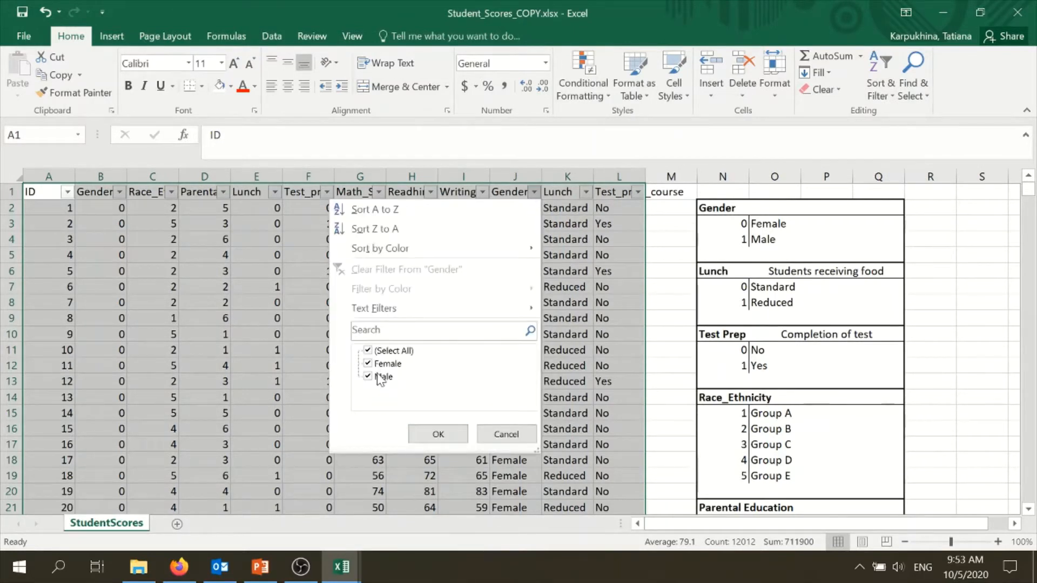
pyautogui.click(506, 434)
pyautogui.click(586, 192)
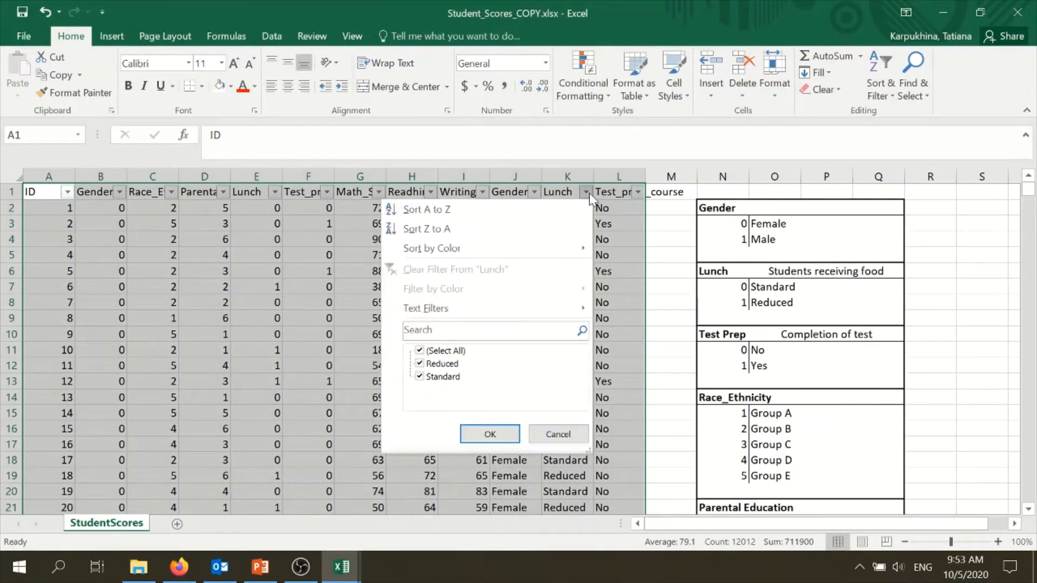
pyautogui.click(558, 434)
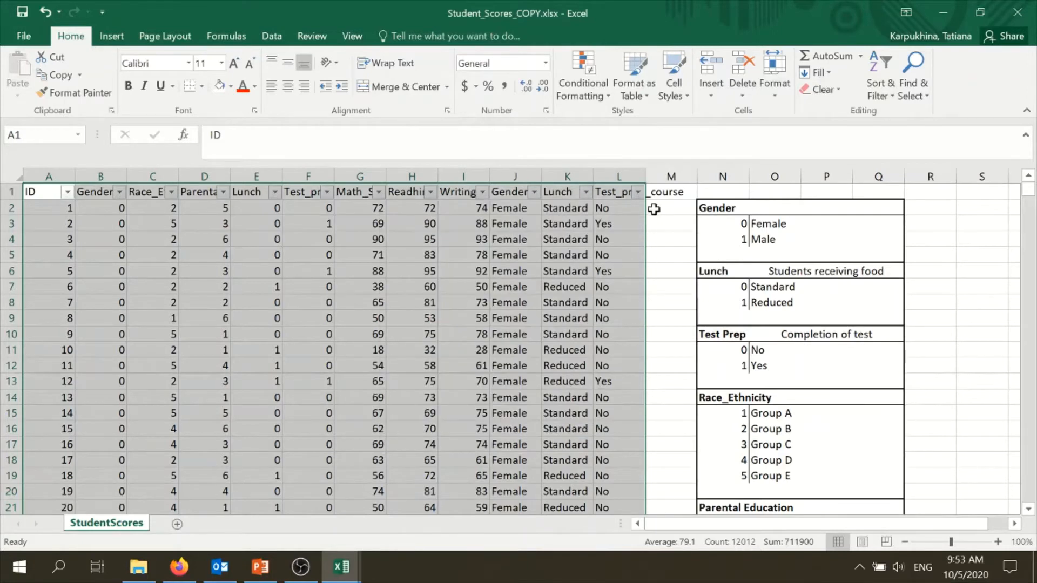
pyautogui.click(637, 193)
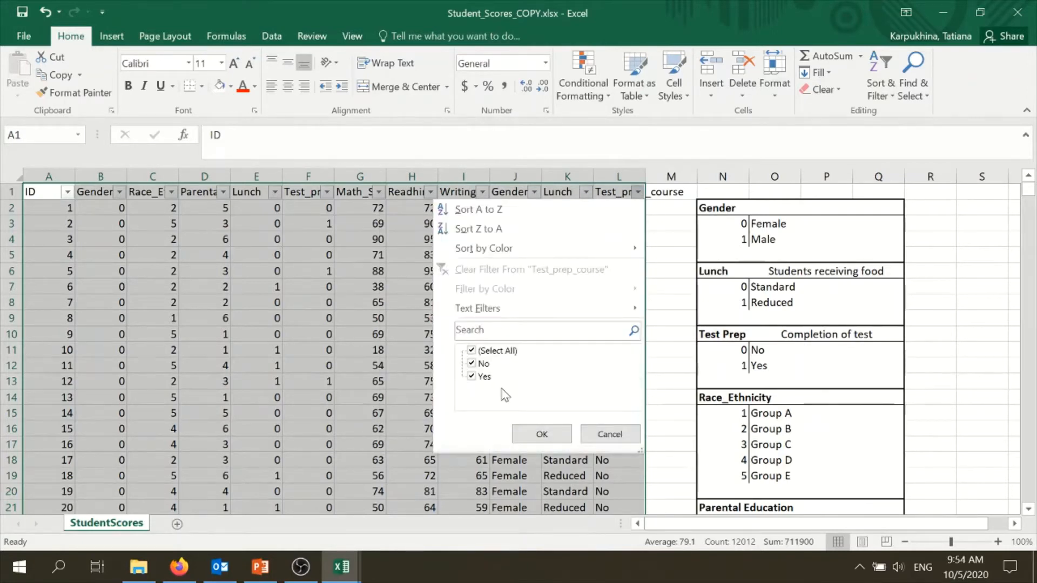
pyautogui.click(608, 433)
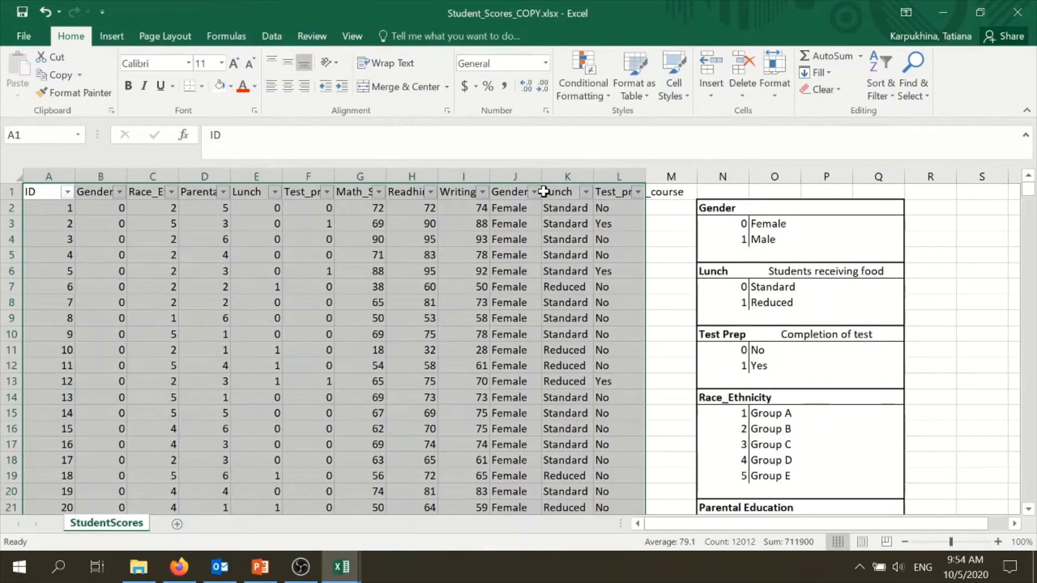
pyautogui.click(654, 221)
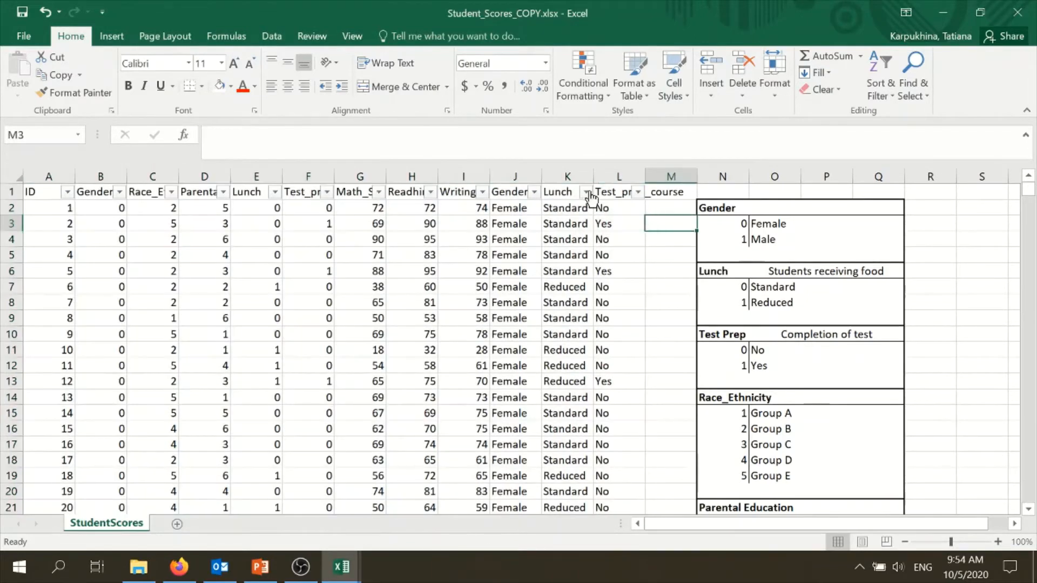
# Step: Examine the "ERROR" fallback value in the Gender formula in J2 and leave the formula without editing it
pyautogui.click(516, 208)
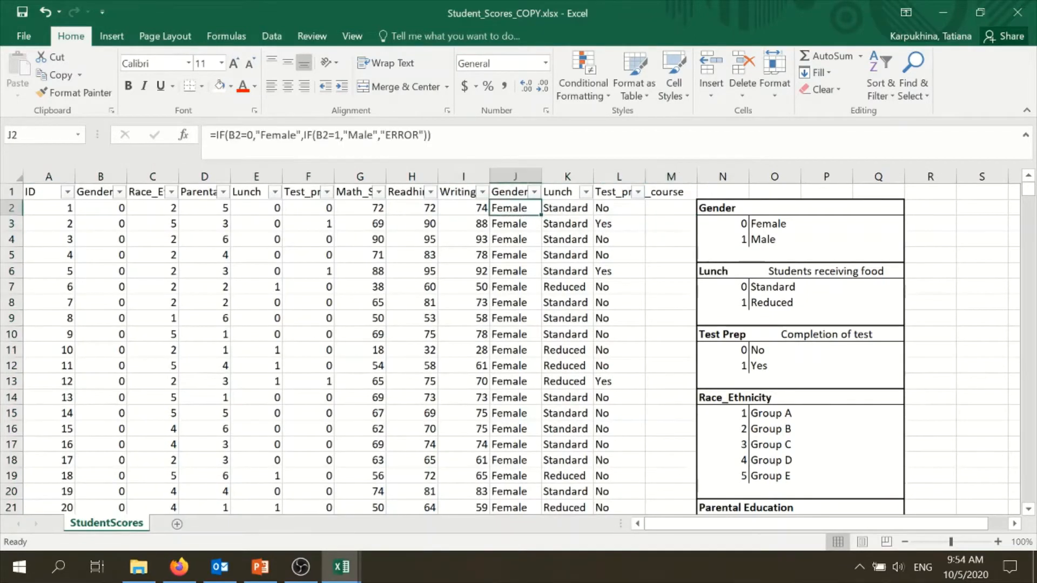
pyautogui.click(398, 154)
pyautogui.moveTo(379, 135); pyautogui.dragTo(427, 135)
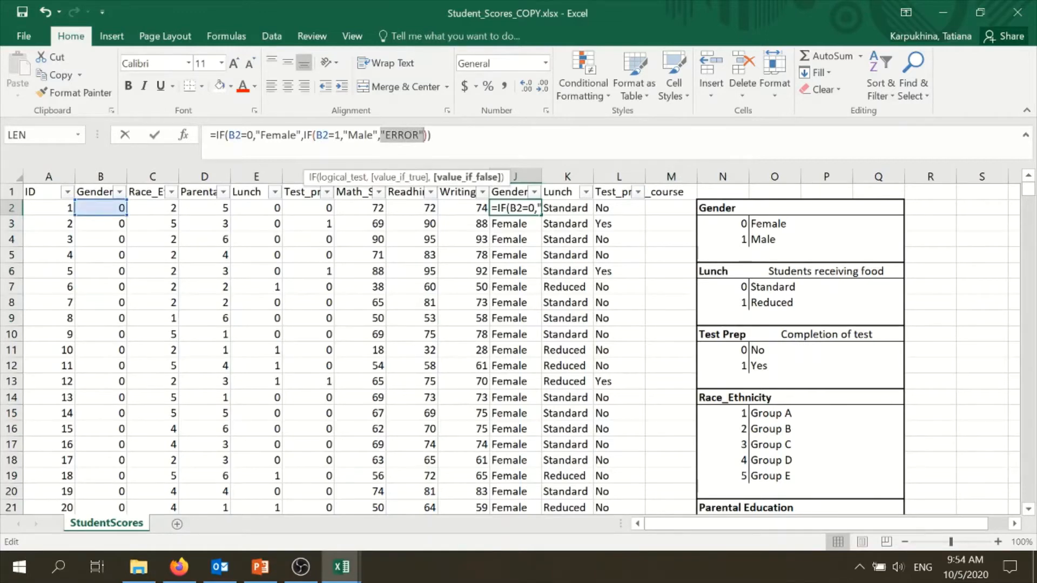
pyautogui.click(603, 237)
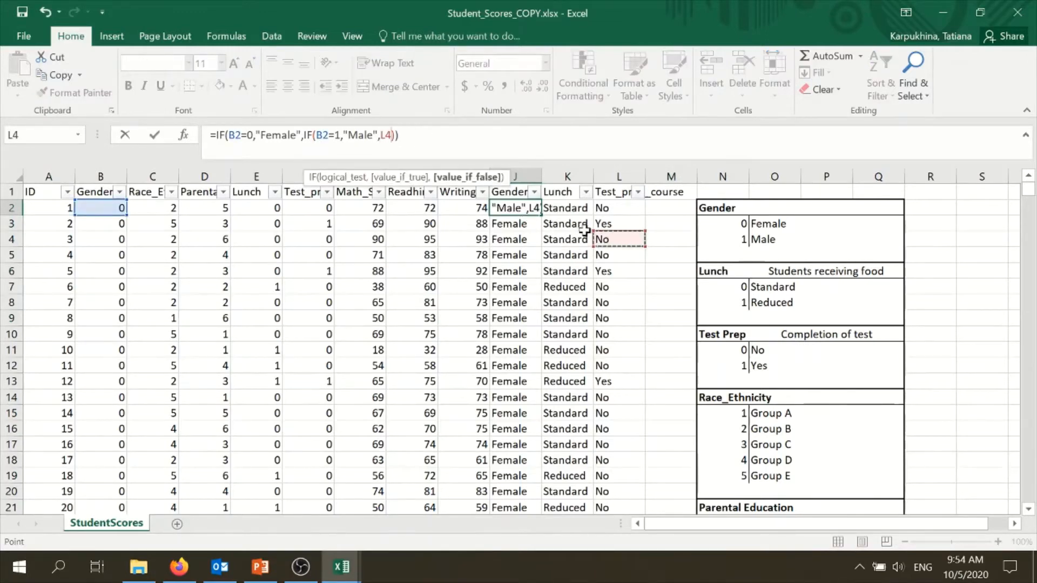
pyautogui.press('Escape')
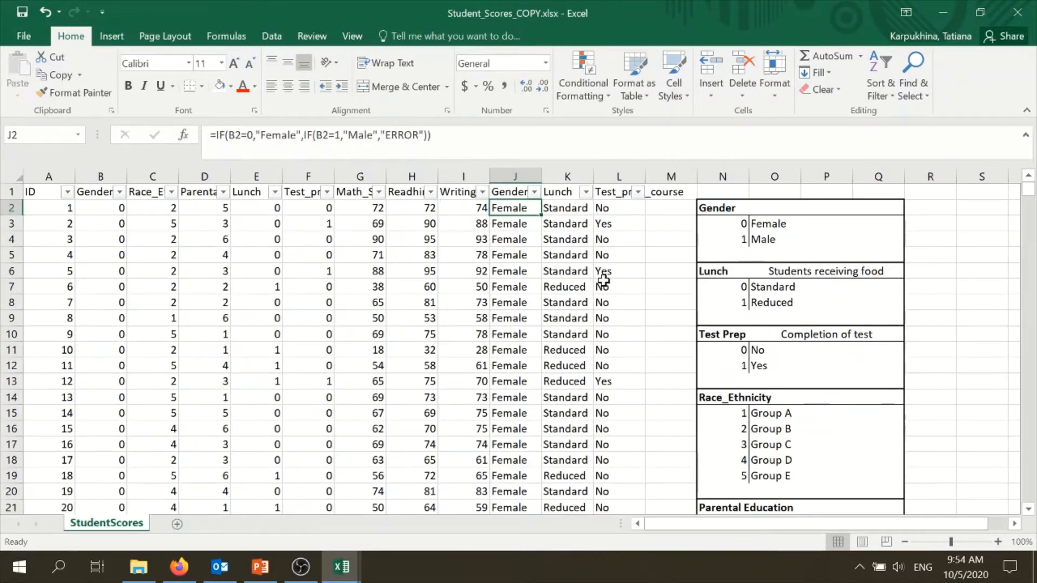
# Step: Review the Race_Ethnicity and Parental Education code tables in the legend beside the data
pyautogui.click(632, 271)
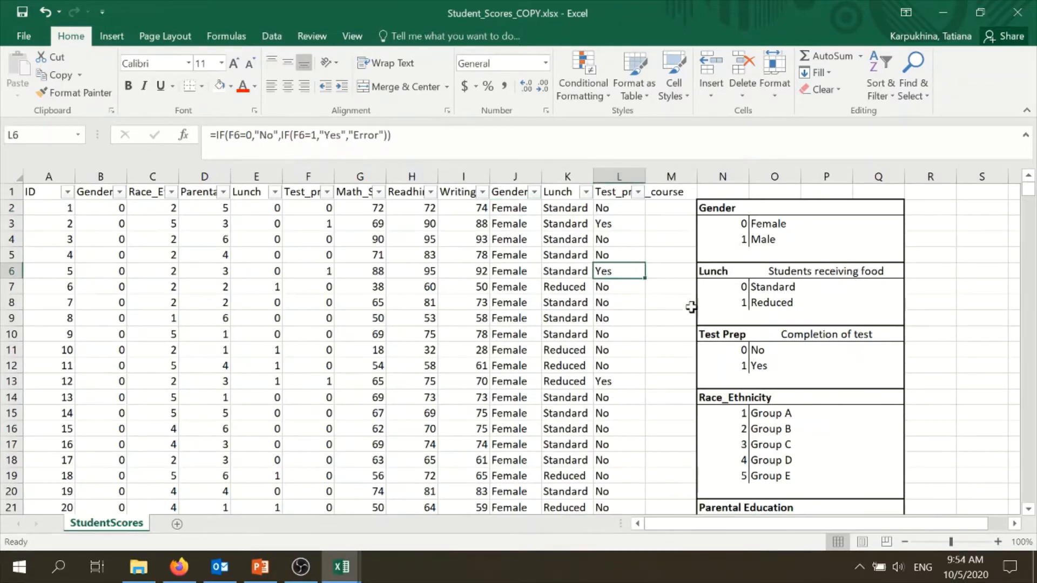
pyautogui.scroll(-2, 770, 414)
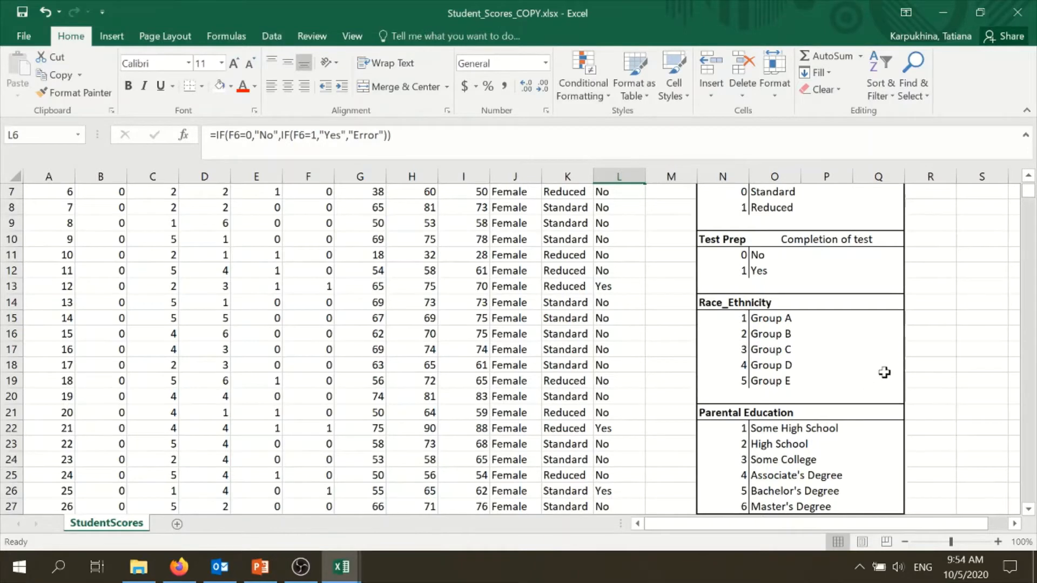
pyautogui.scroll(-2, 882, 371)
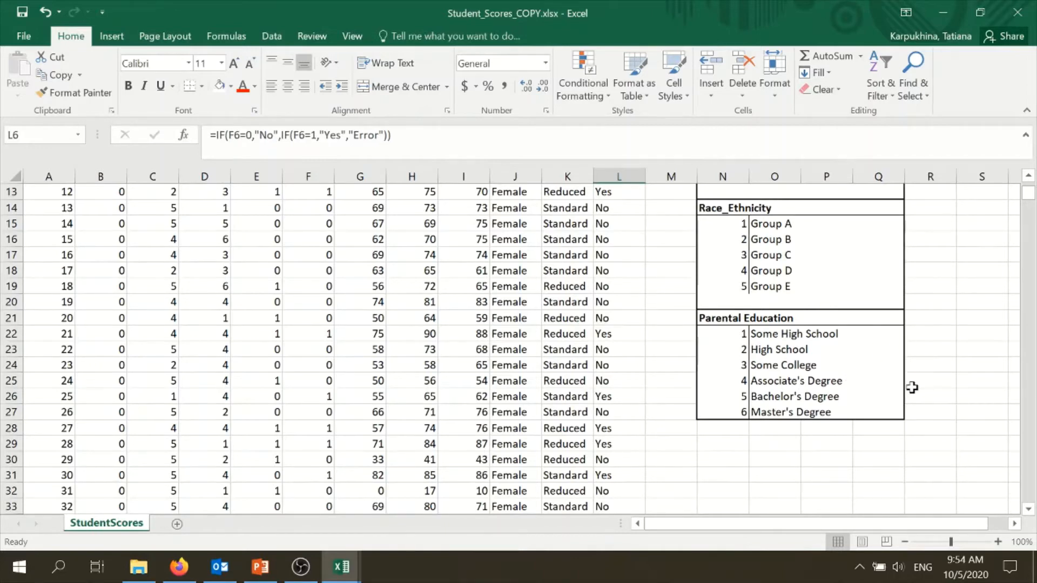
pyautogui.scroll(4, 912, 386)
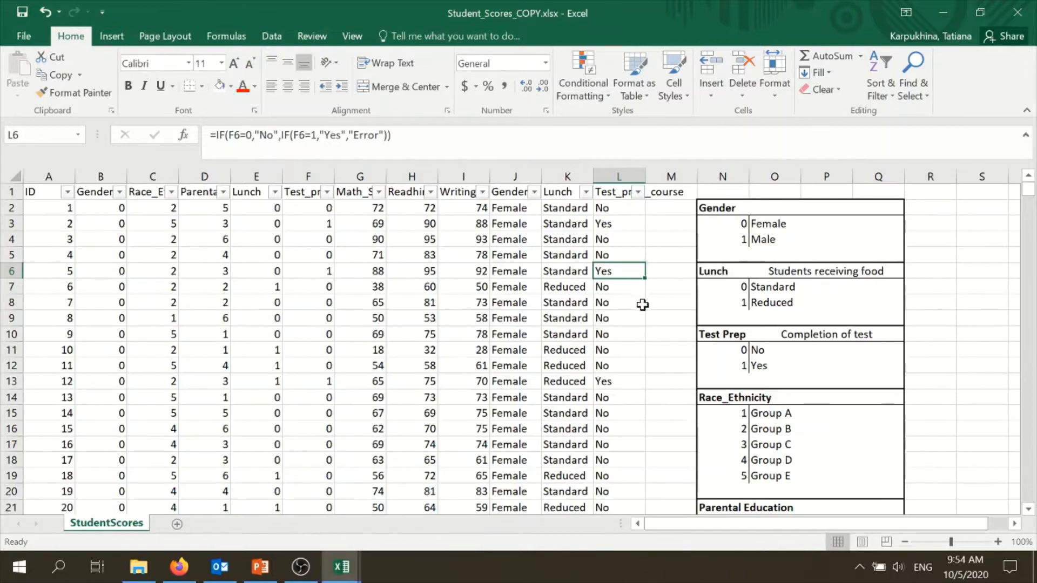
pyautogui.scroll(-1, 777, 308)
pyautogui.scroll(-2, 776, 304)
pyautogui.scroll(3, 702, 272)
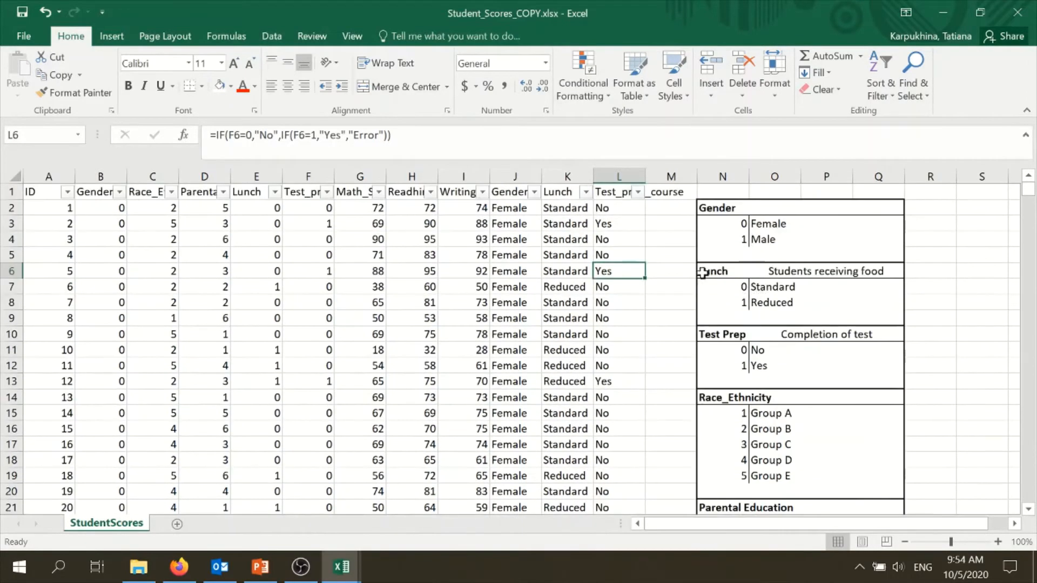
pyautogui.click(667, 208)
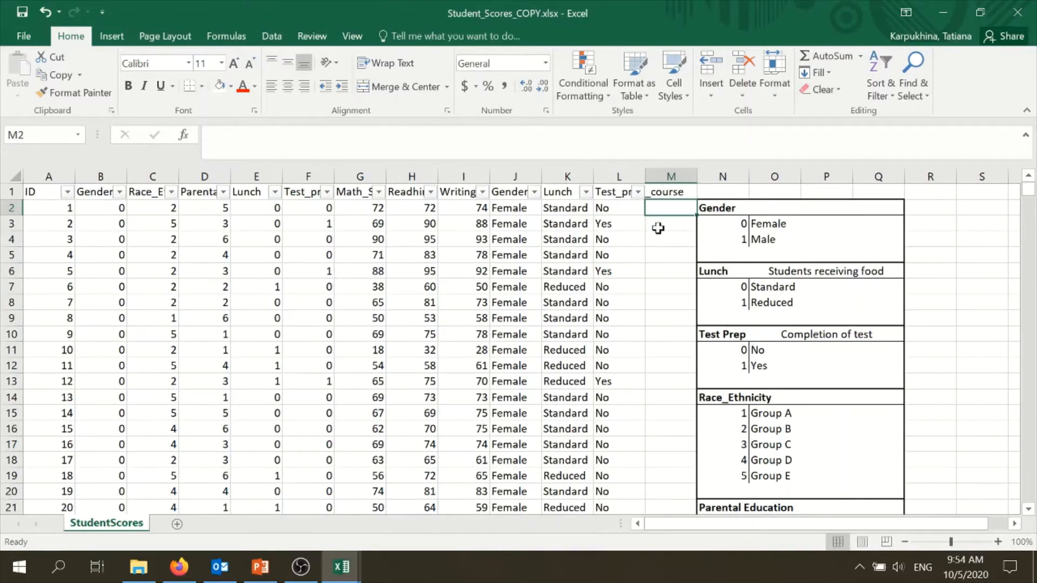
pyautogui.scroll(-1, 660, 285)
pyautogui.scroll(1, 661, 285)
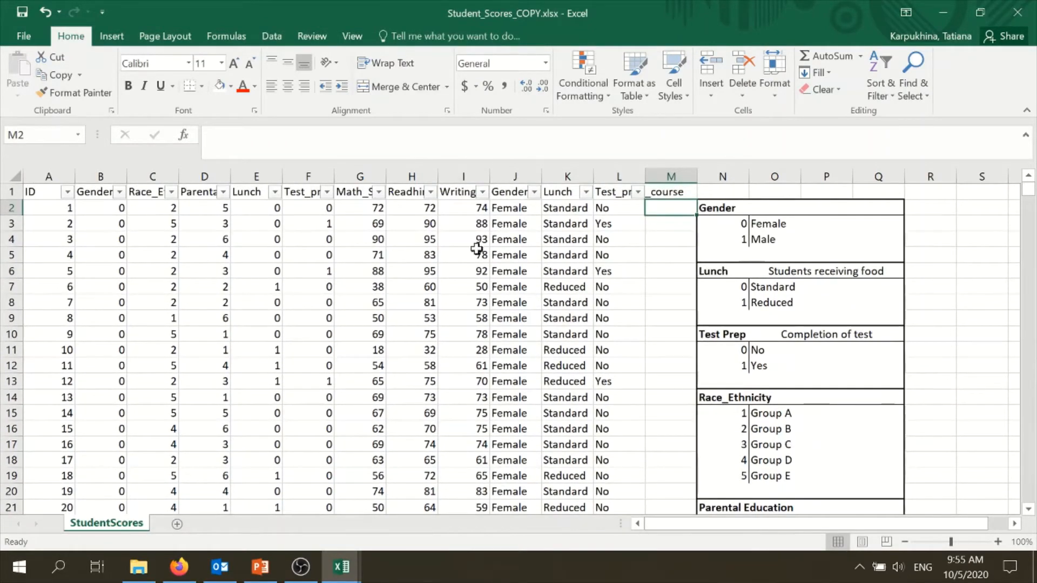
pyautogui.click(166, 207)
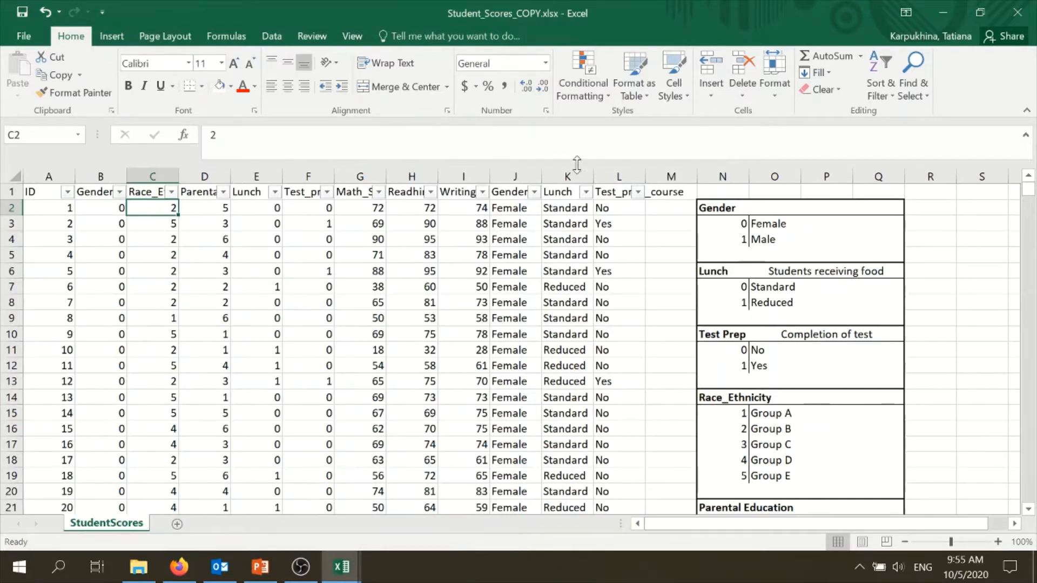
# Step: Insert three blank columns at column M, between the Test_prep_course data and the code legend
pyautogui.click(663, 208)
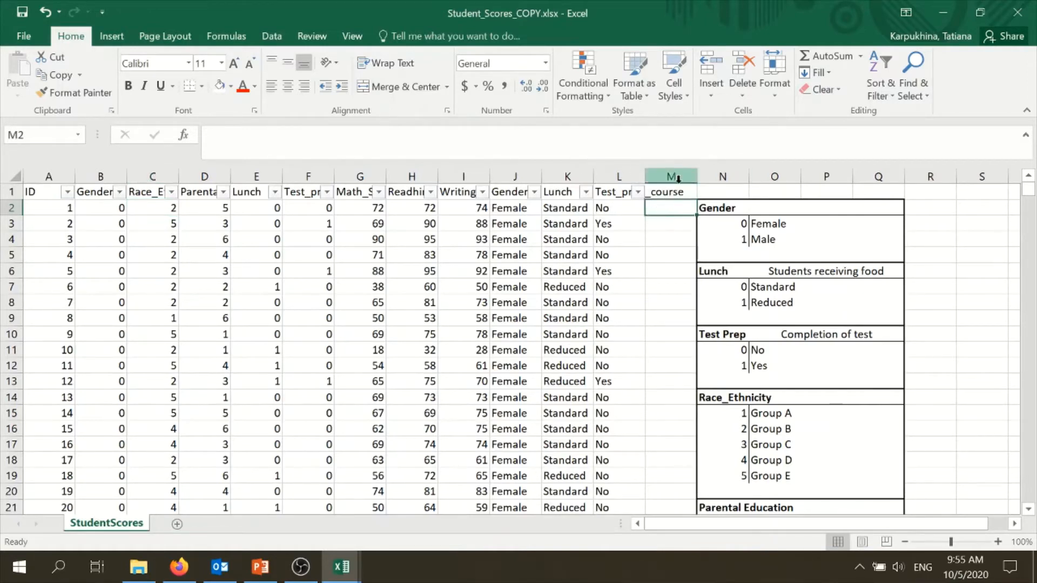
pyautogui.click(676, 176)
pyautogui.rightClick(671, 176)
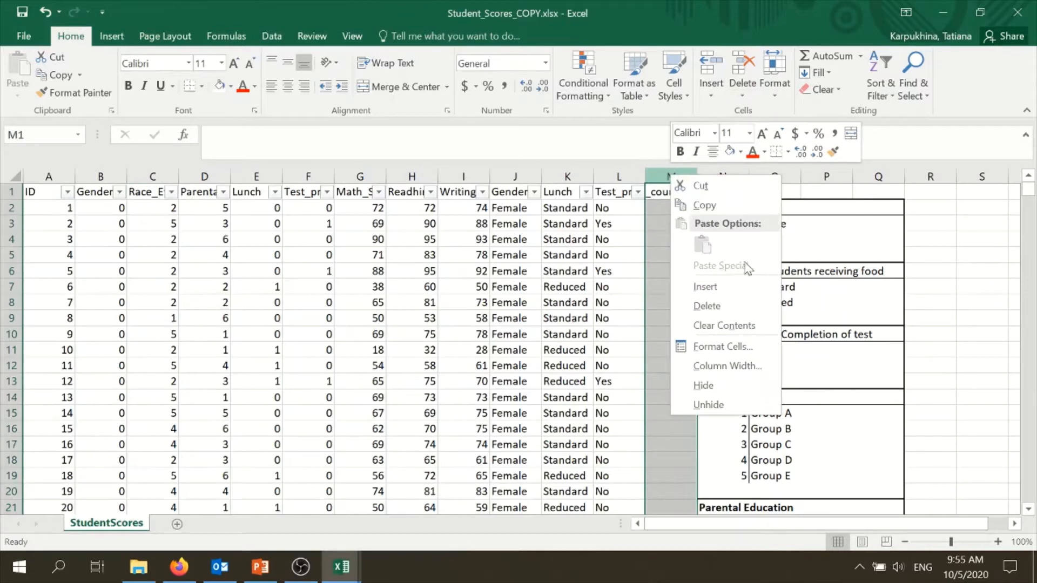
pyautogui.click(739, 292)
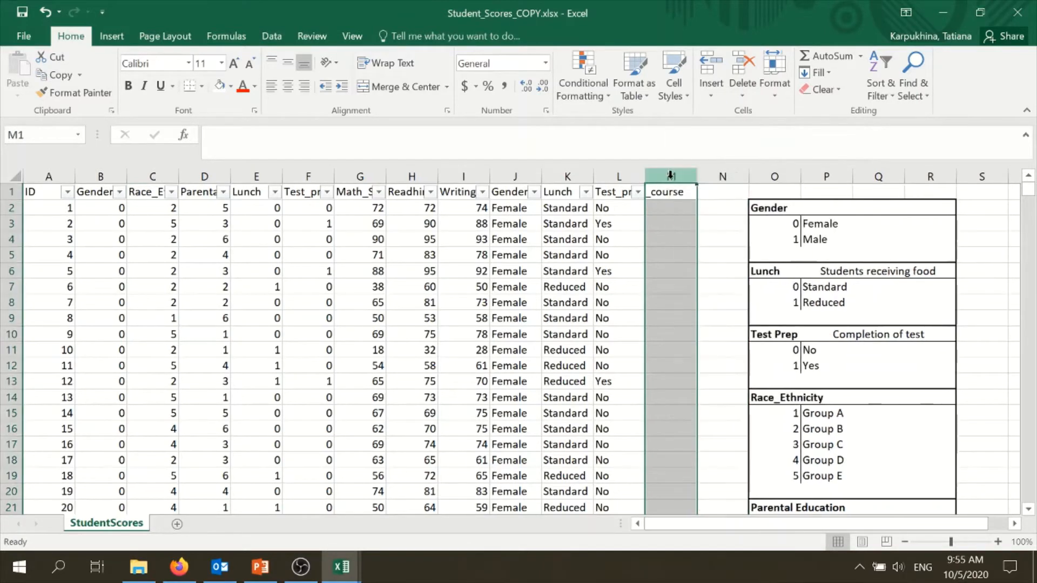
pyautogui.rightClick(671, 176)
pyautogui.click(713, 286)
pyautogui.rightClick(672, 176)
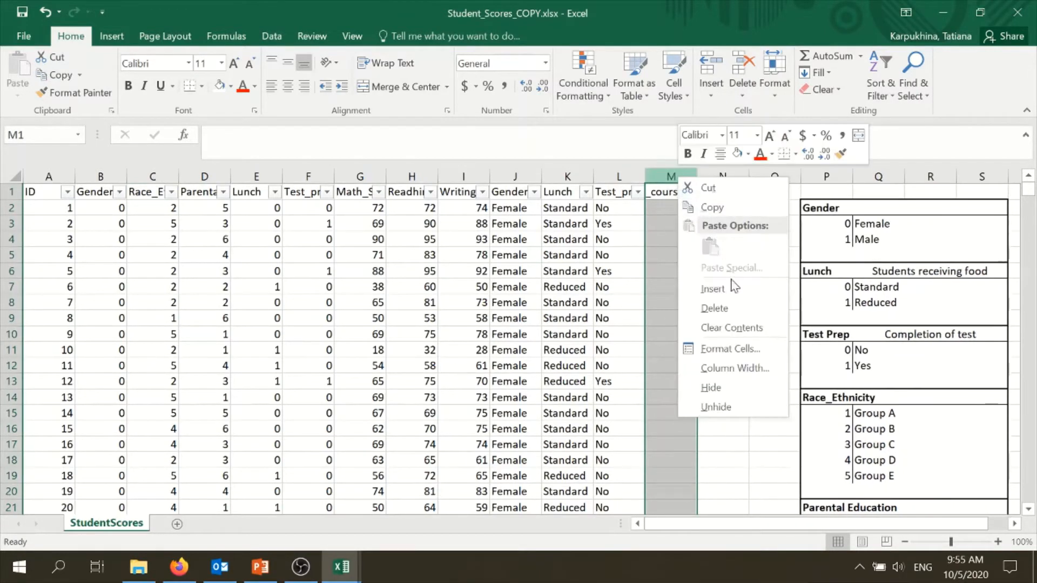
pyautogui.click(713, 286)
pyautogui.click(671, 239)
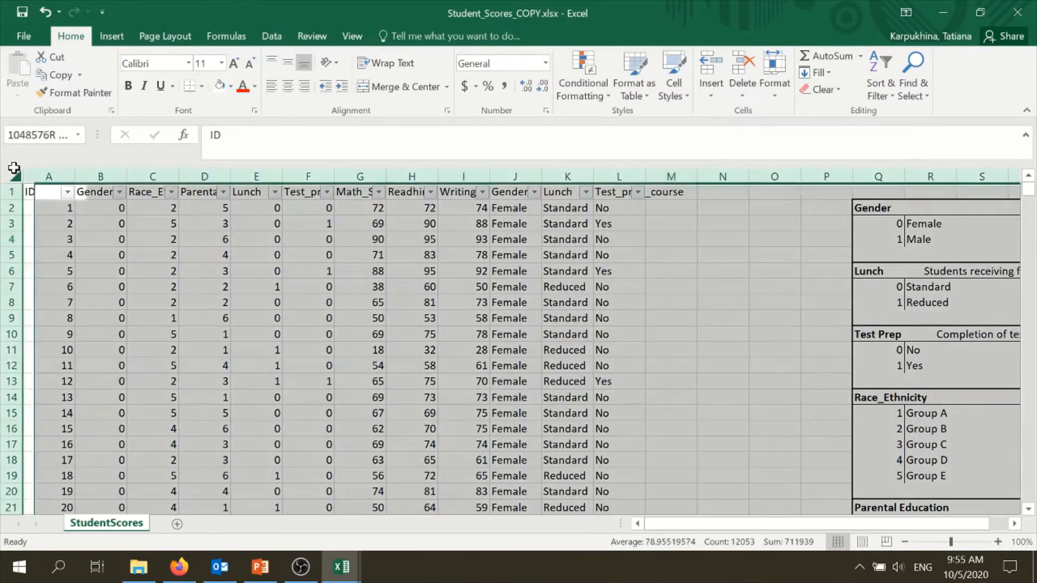
# Step: Remove the filters from the header row of the whole sheet
pyautogui.click(15, 176)
pyautogui.click(887, 87)
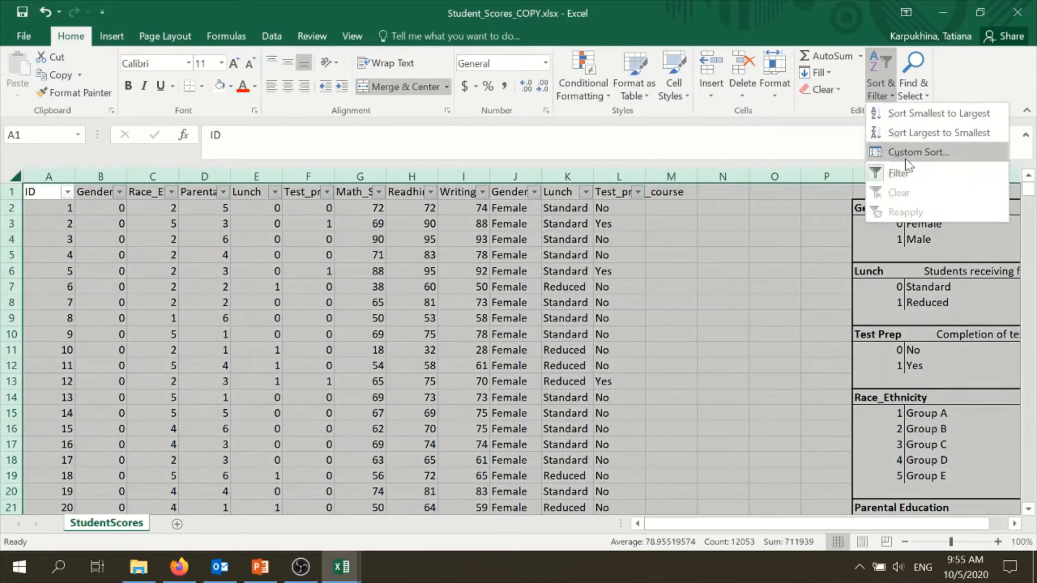
pyautogui.click(898, 171)
pyautogui.click(749, 256)
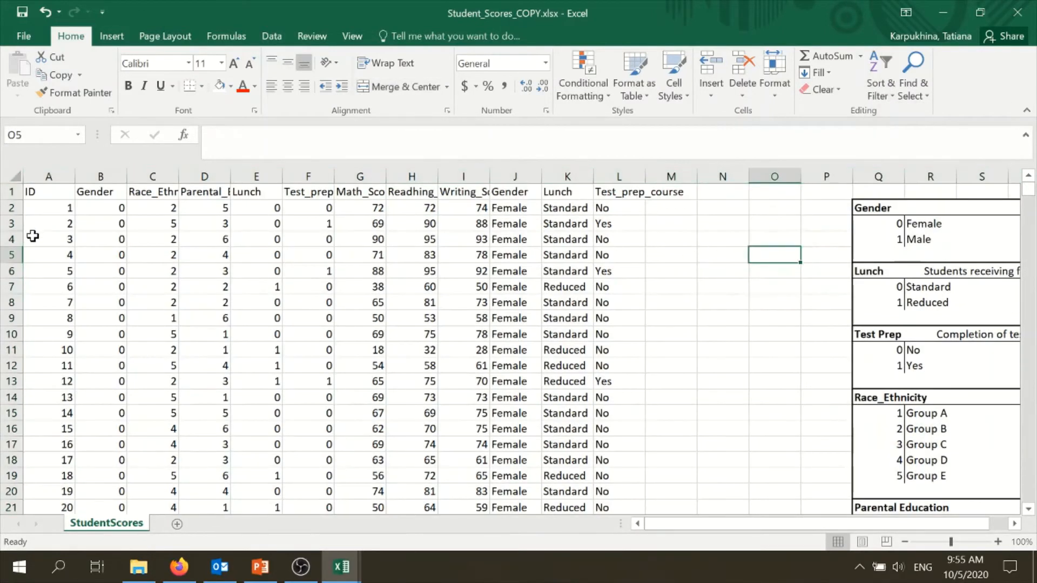
# Step: Copy the Race_Ethnicity header text from C1 into M1 as the heading of the new column
pyautogui.click(142, 195)
pyautogui.moveTo(281, 135); pyautogui.dragTo(209, 135)
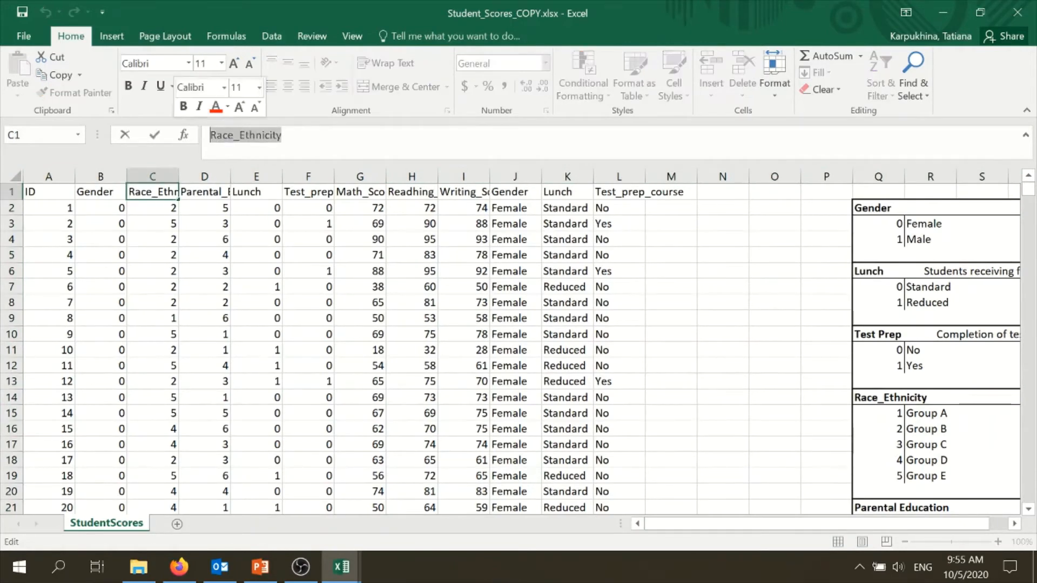
pyautogui.hotkey('ctrl', 'c')
pyautogui.click(669, 189)
pyautogui.hotkey('ctrl', 'v')
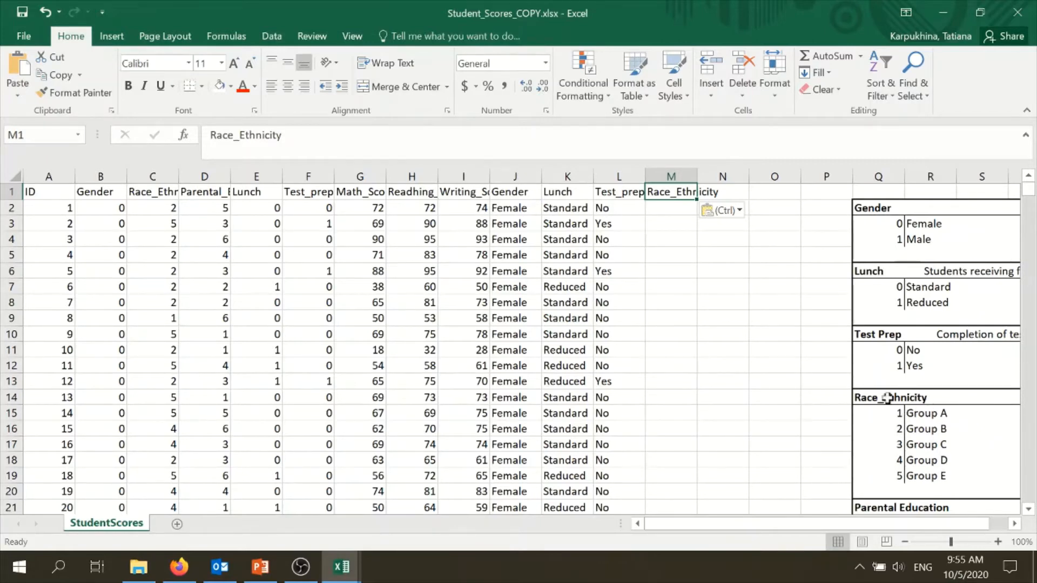
pyautogui.click(712, 321)
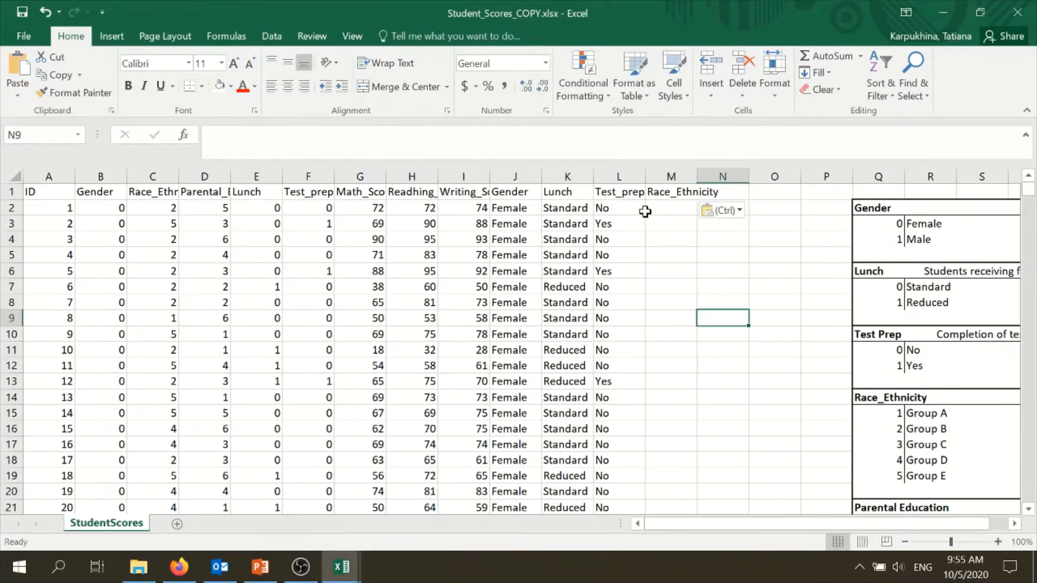
# Step: Enter =VLOOKUP(C2,Q15:R19,2,FALSE) in M2 and fill the formula down the new Race_Ethnicity column
pyautogui.click(646, 212)
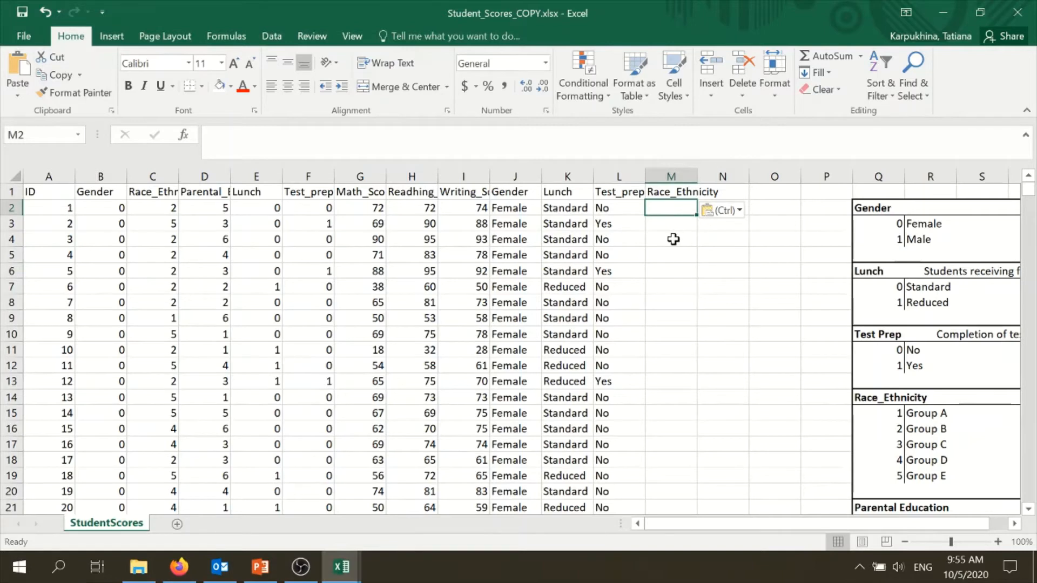
pyautogui.write('=VL')
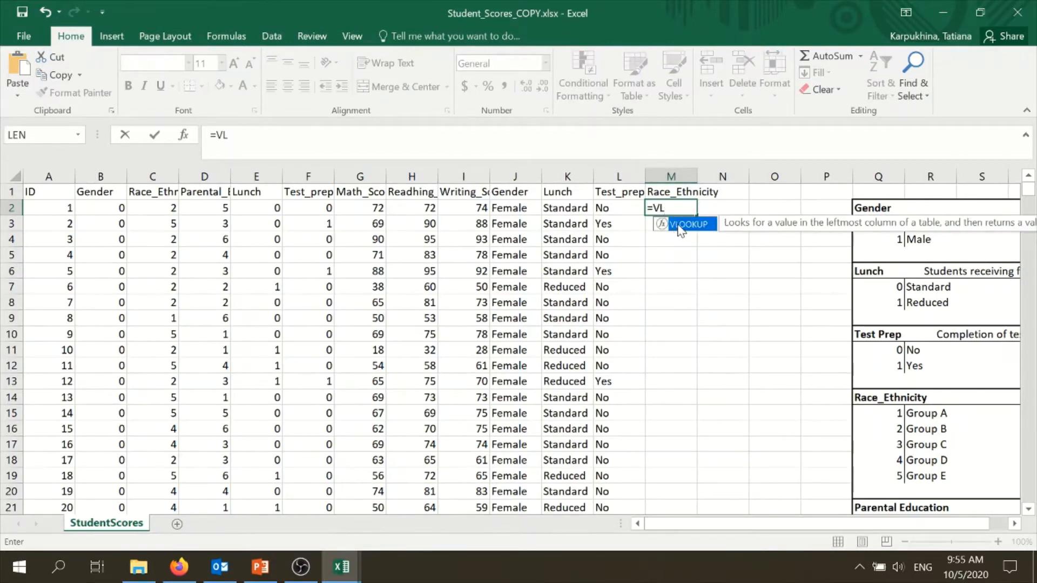
pyautogui.doubleClick(683, 224)
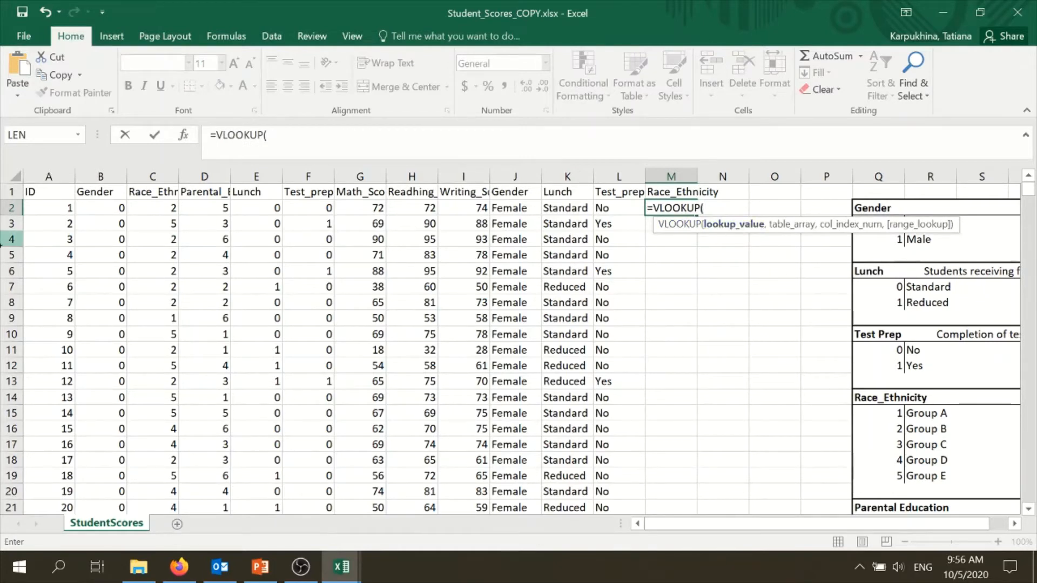
pyautogui.click(158, 209)
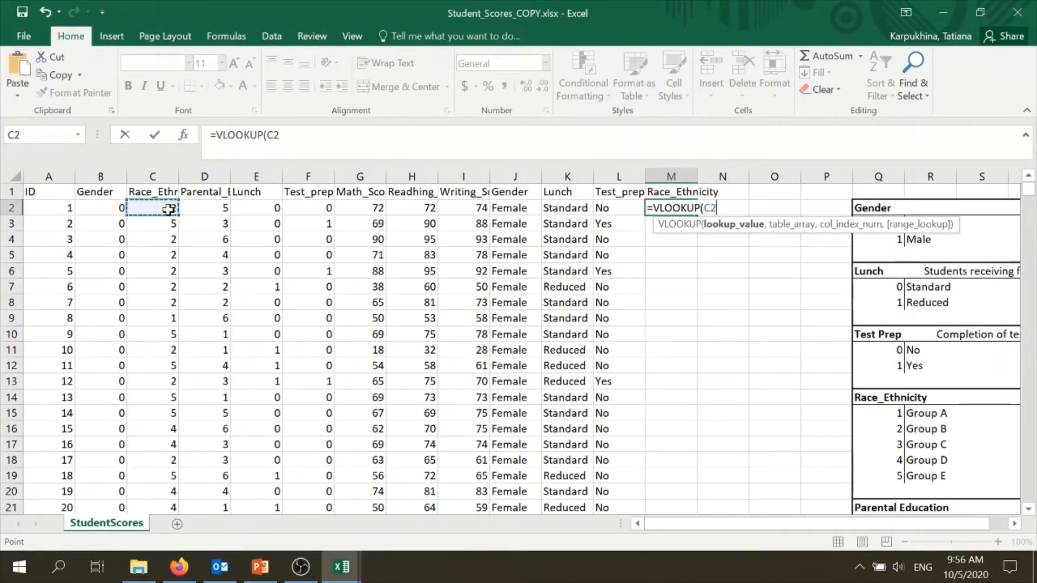
pyautogui.write(',')
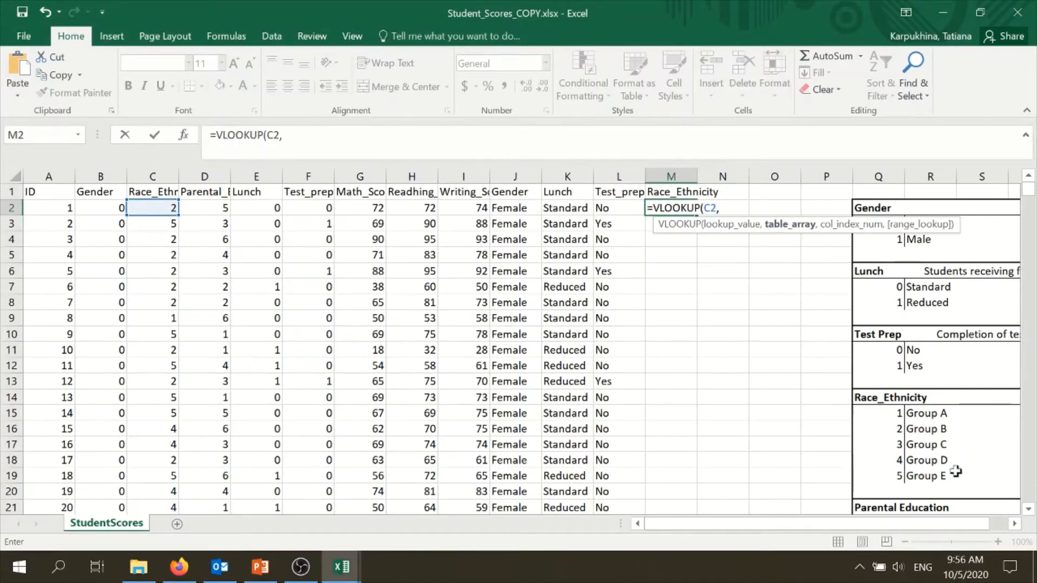
pyautogui.moveTo(885, 413); pyautogui.dragTo(949, 479)
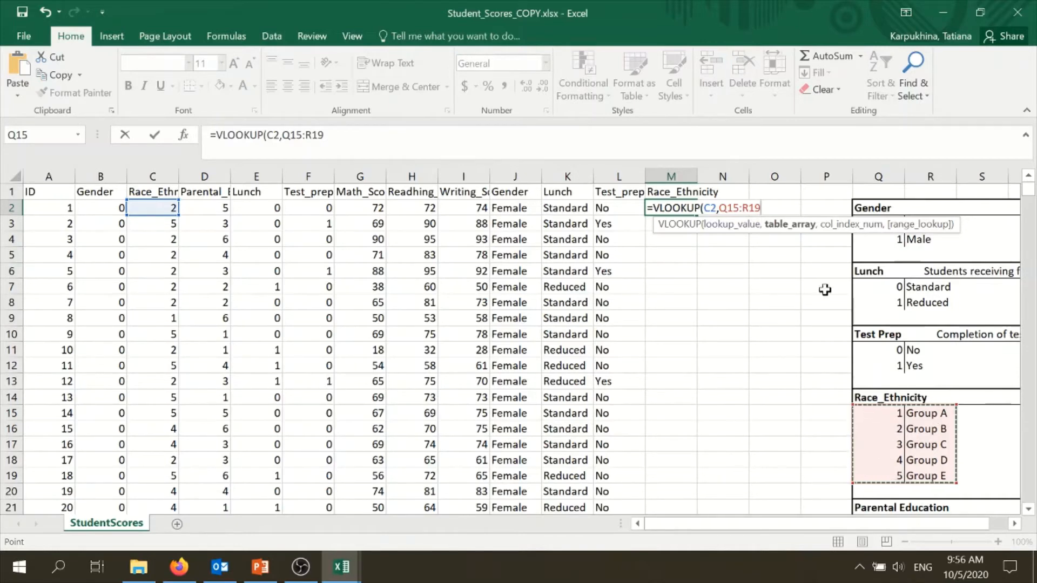
pyautogui.write(',2')
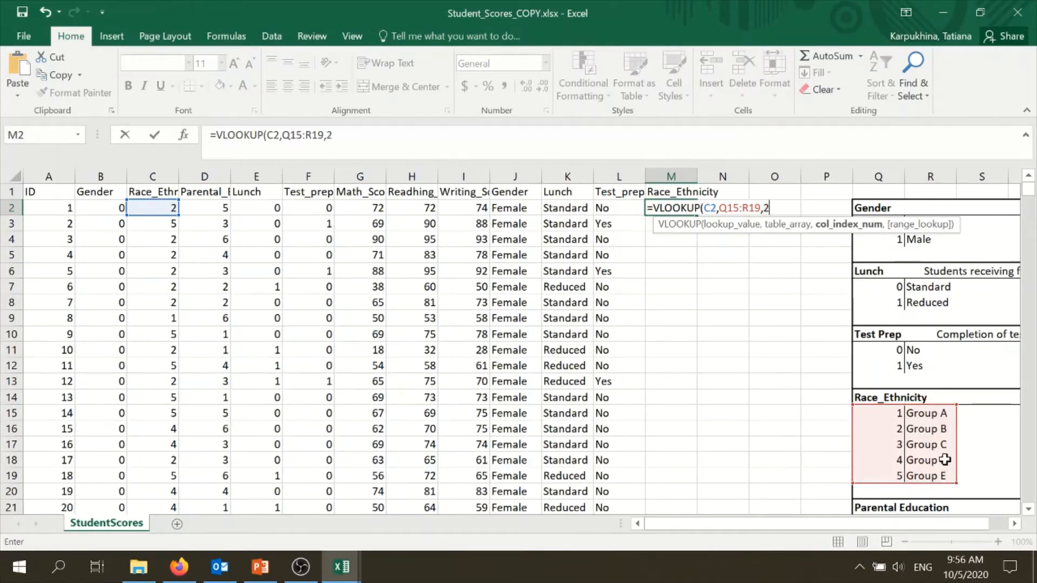
pyautogui.write(',')
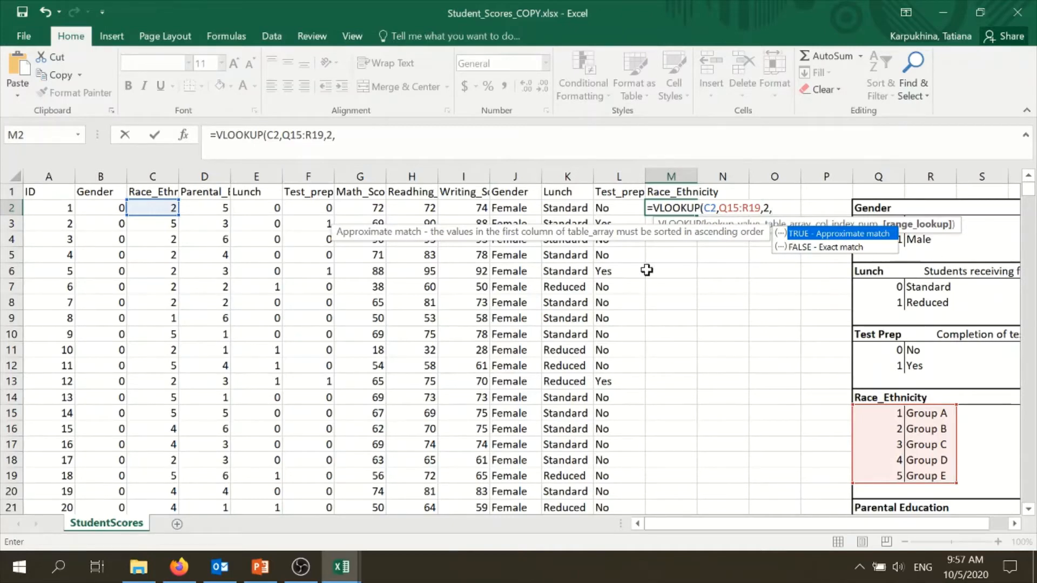
pyautogui.doubleClick(808, 248)
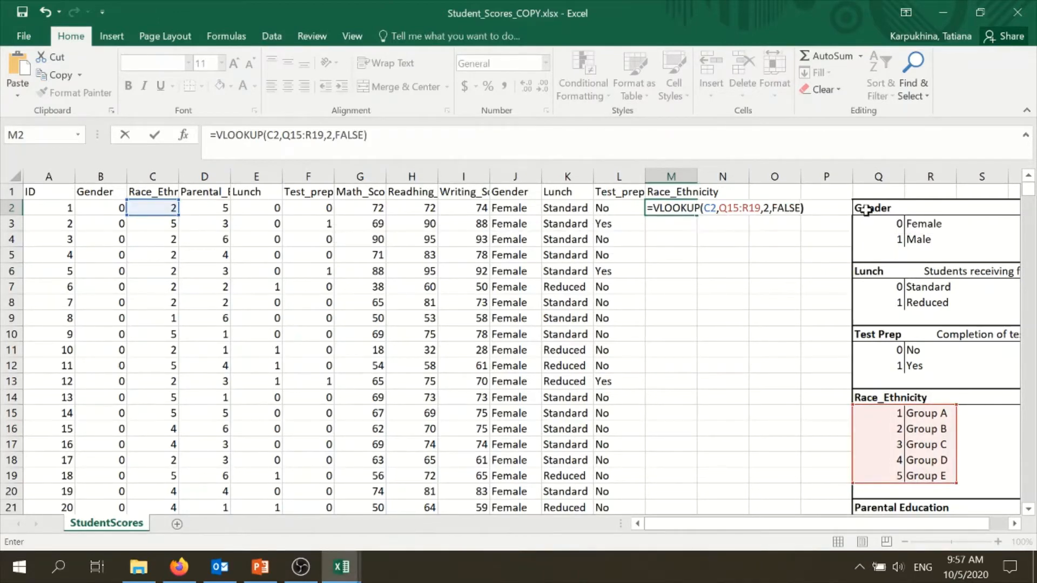
pyautogui.press('Return')
pyautogui.click(690, 207)
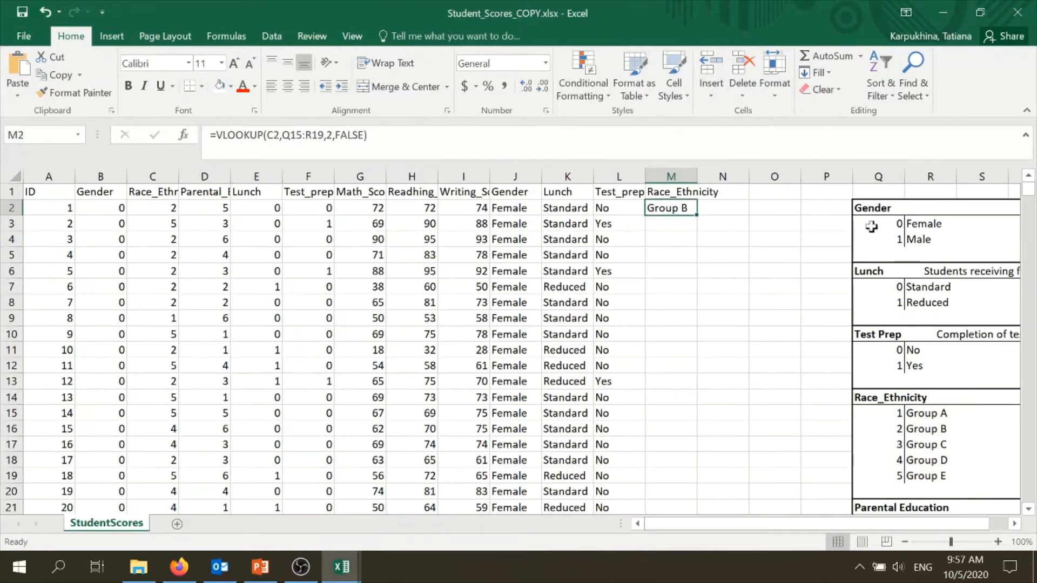
pyautogui.doubleClick(696, 214)
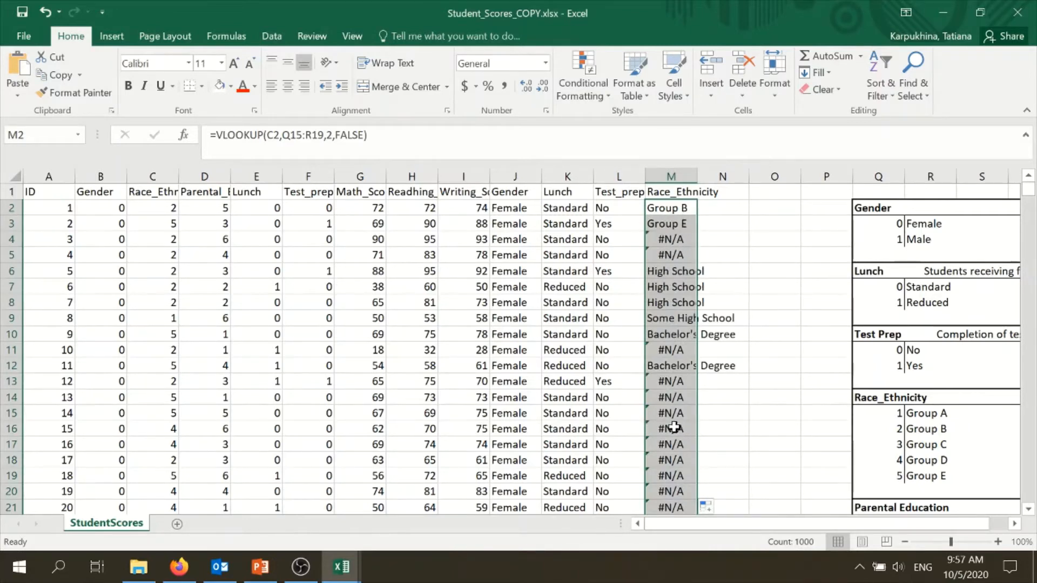
# Step: Compare the cell ranges referenced by the VLOOKUP formulas in M4 and M2 to find the cause of the #N/A errors
pyautogui.click(675, 240)
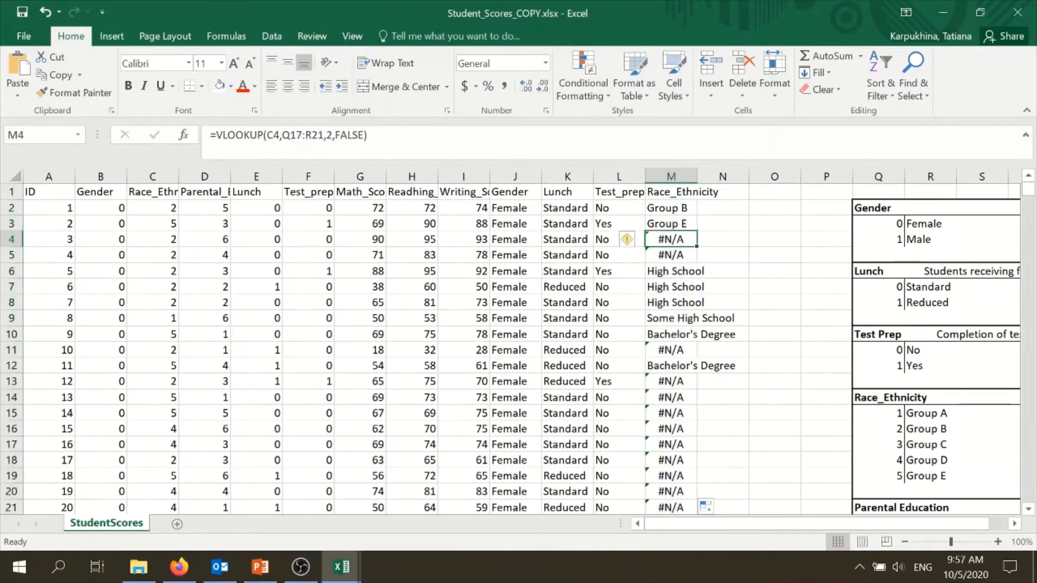
pyautogui.press('F2')
pyautogui.click(775, 316)
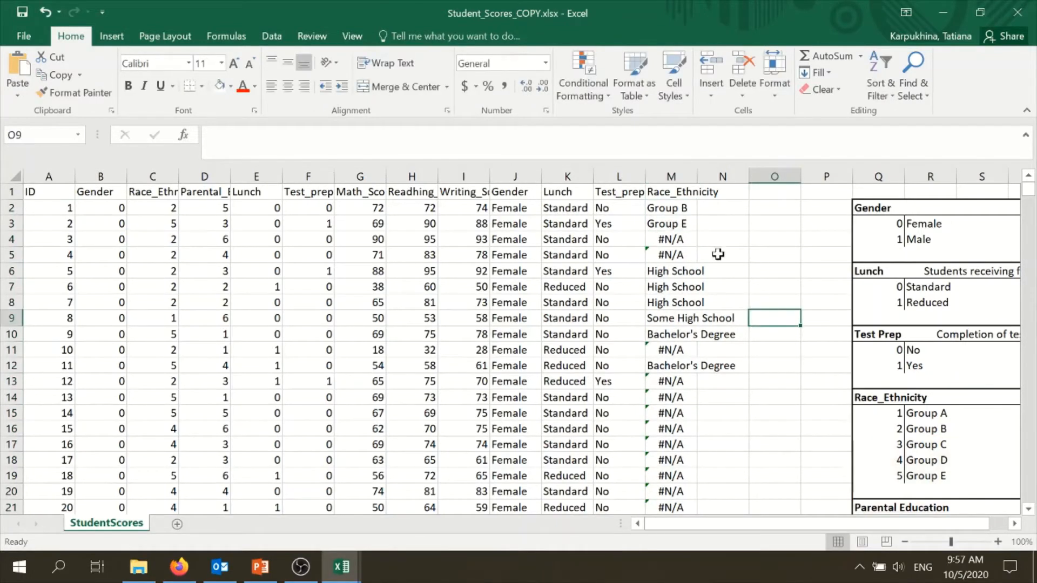
pyautogui.click(676, 212)
pyautogui.press('F2')
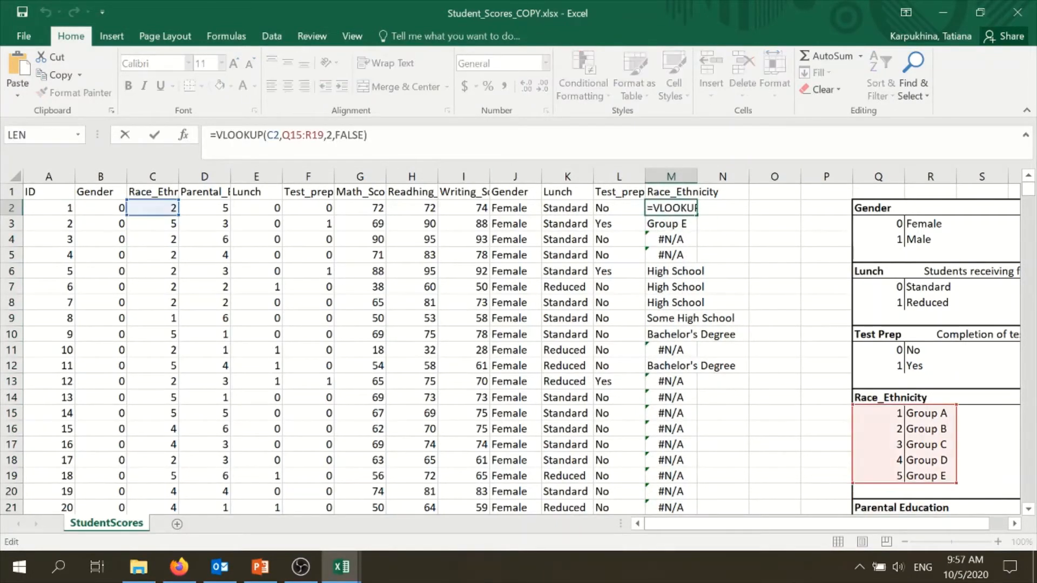
# Step: Move the lookup table range of the VLOOKUP formula in M4 to the Race_Ethnicity codes in Q15:R19
pyautogui.click(673, 239)
pyautogui.press('F2')
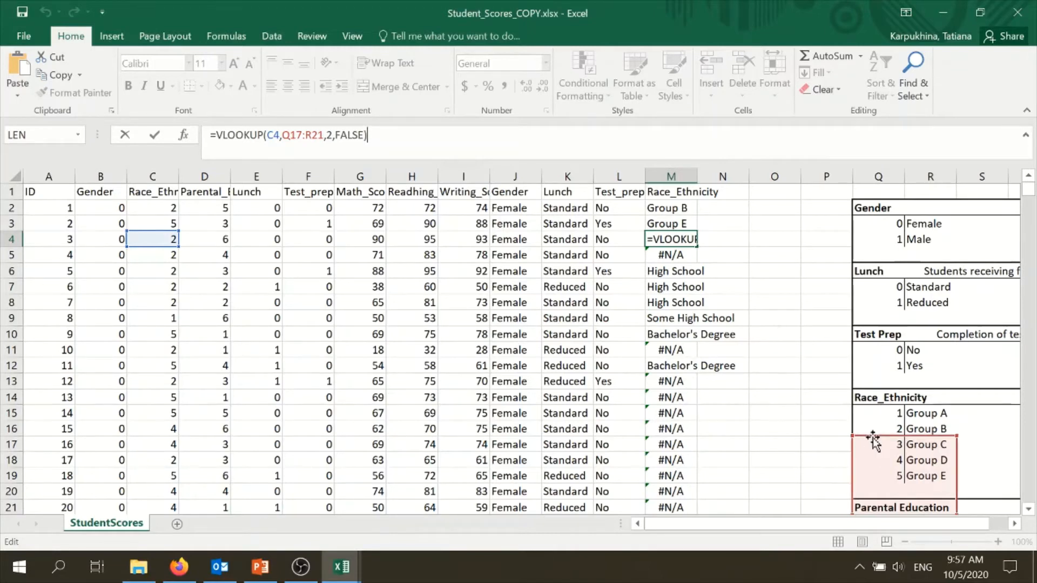
pyautogui.moveTo(870, 436); pyautogui.dragTo(872, 406)
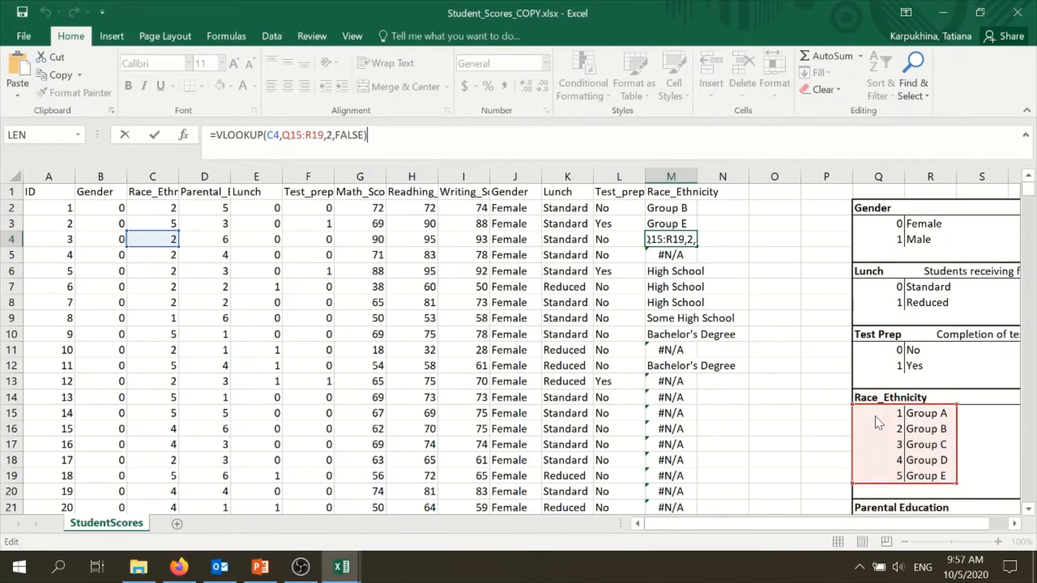
pyautogui.click(746, 239)
# Step: Make the lookup table range in the M2 formula absolute as $Q$15:$R$19
pyautogui.click(669, 210)
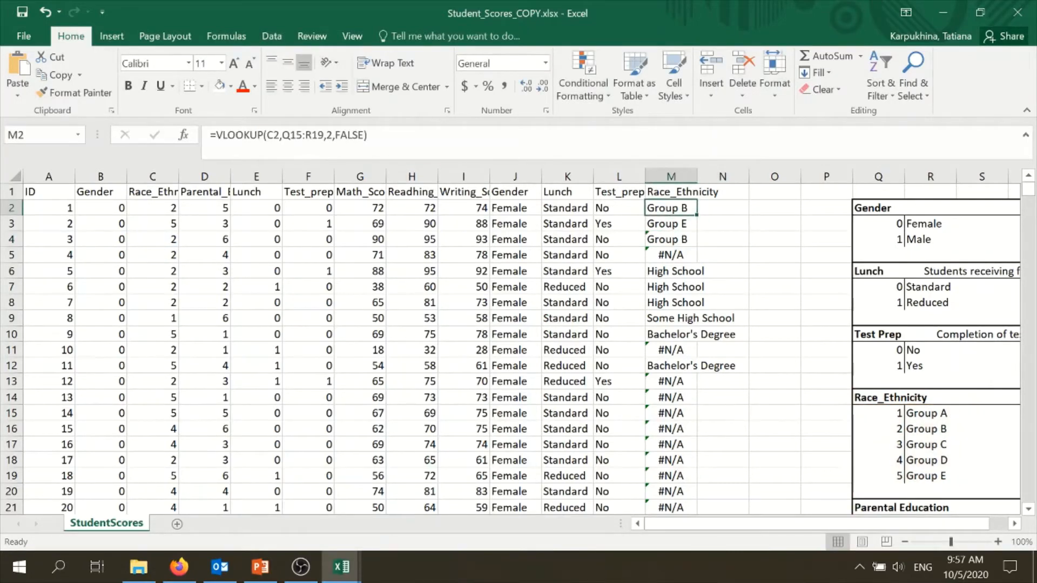
pyautogui.press('F2')
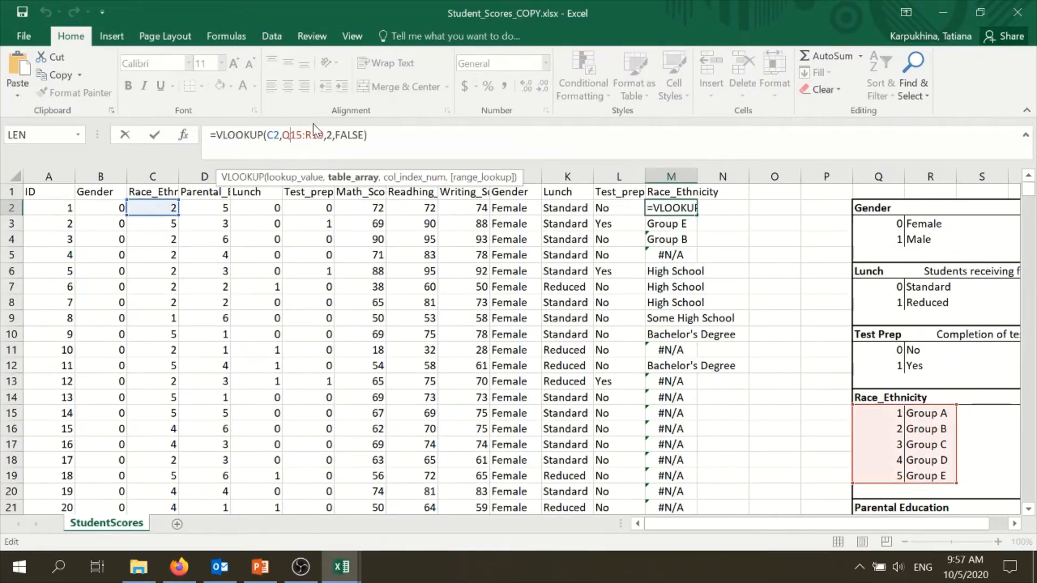
pyautogui.press('F4')
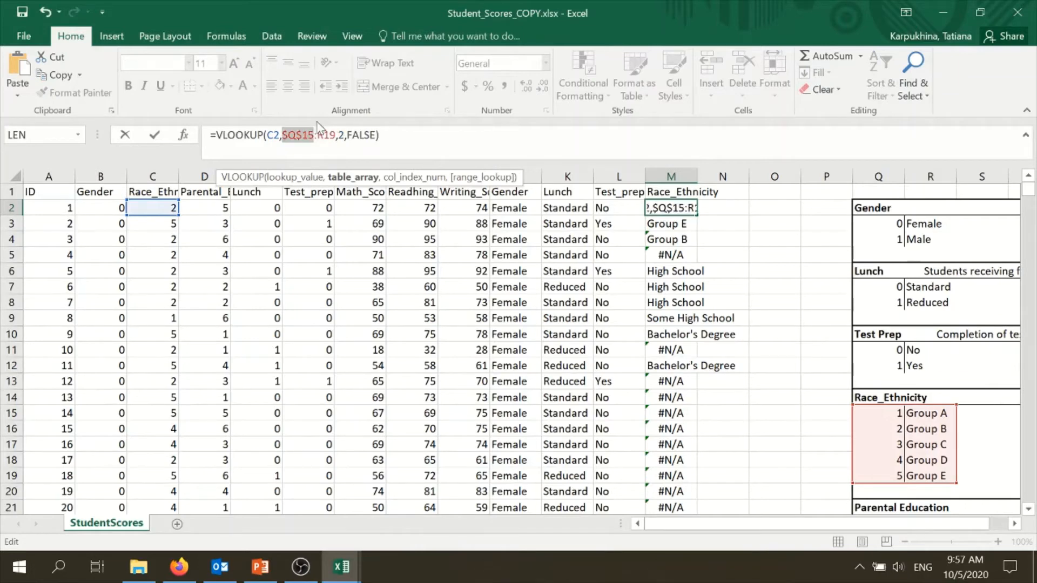
pyautogui.click(323, 135)
pyautogui.press('F4')
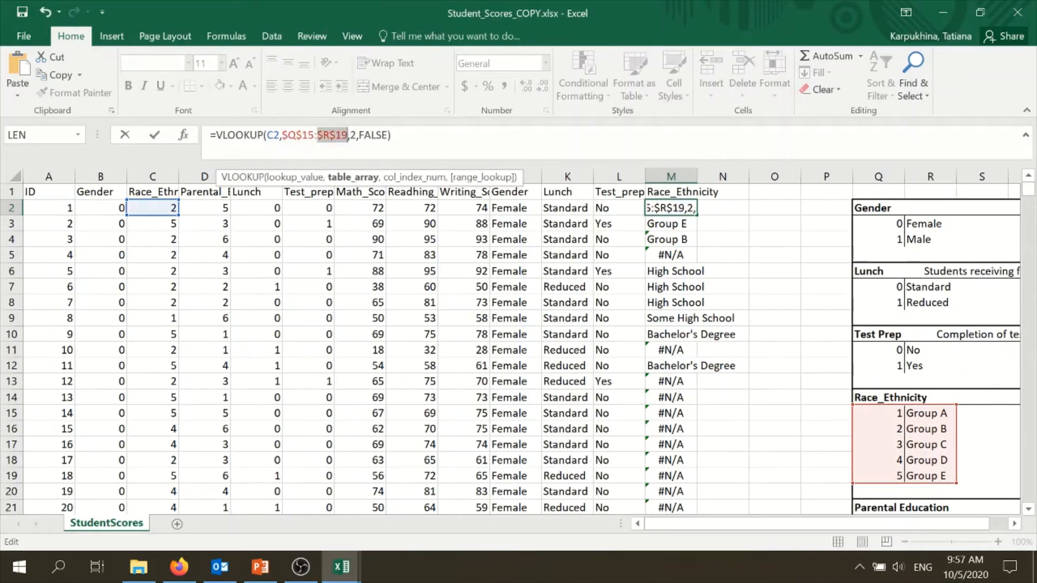
pyautogui.press('Return')
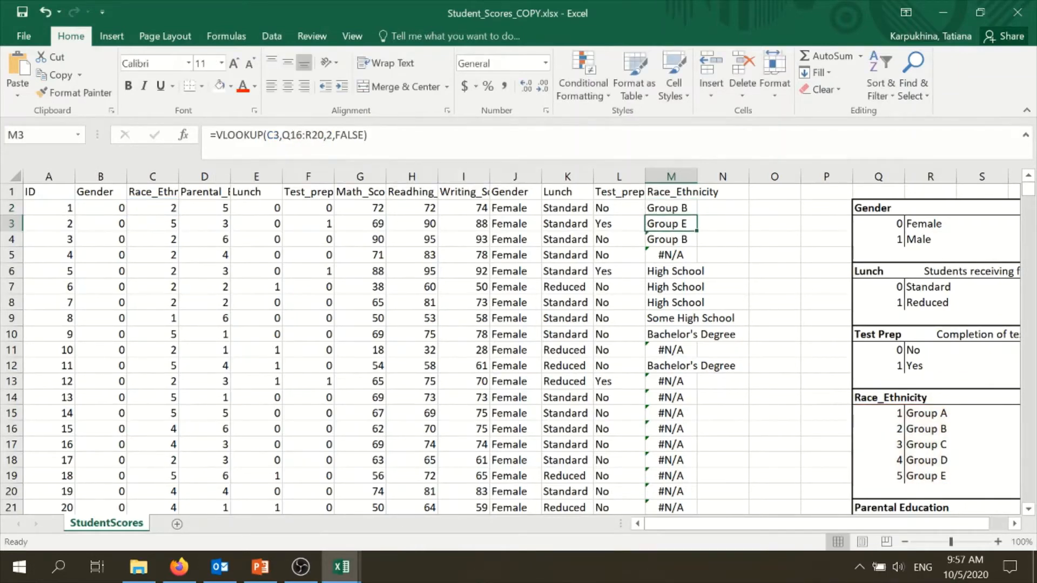
# Step: Fill the corrected VLOOKUP formula from M2 down the new Race_Ethnicity column
pyautogui.click(679, 210)
pyautogui.doubleClick(698, 216)
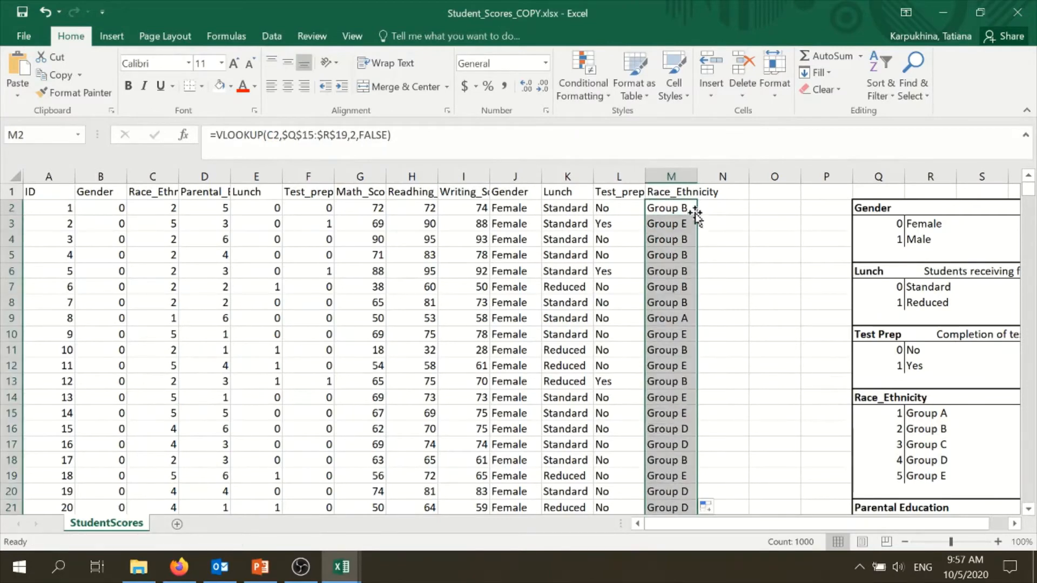
pyautogui.click(662, 208)
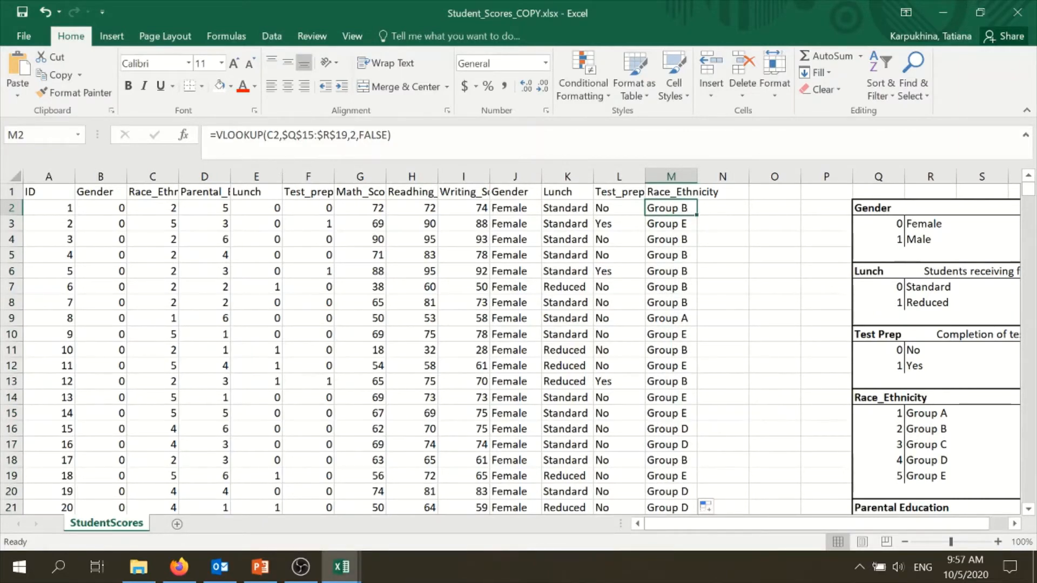
# Step: Set the column index of the VLOOKUP formula in M2 to 1
pyautogui.click(564, 151)
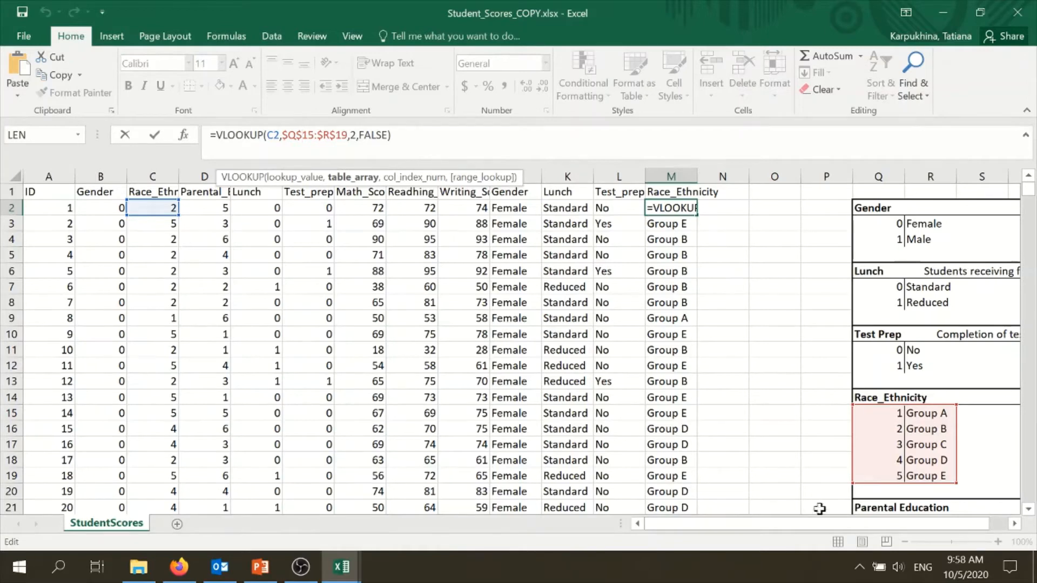
pyautogui.click(730, 230)
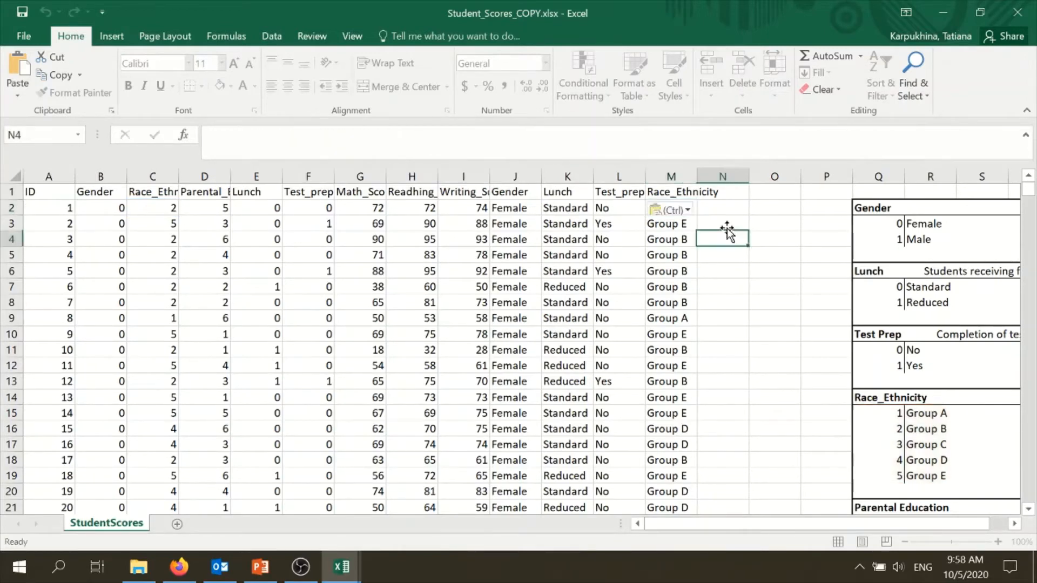
pyautogui.click(678, 205)
pyautogui.doubleClick(352, 135)
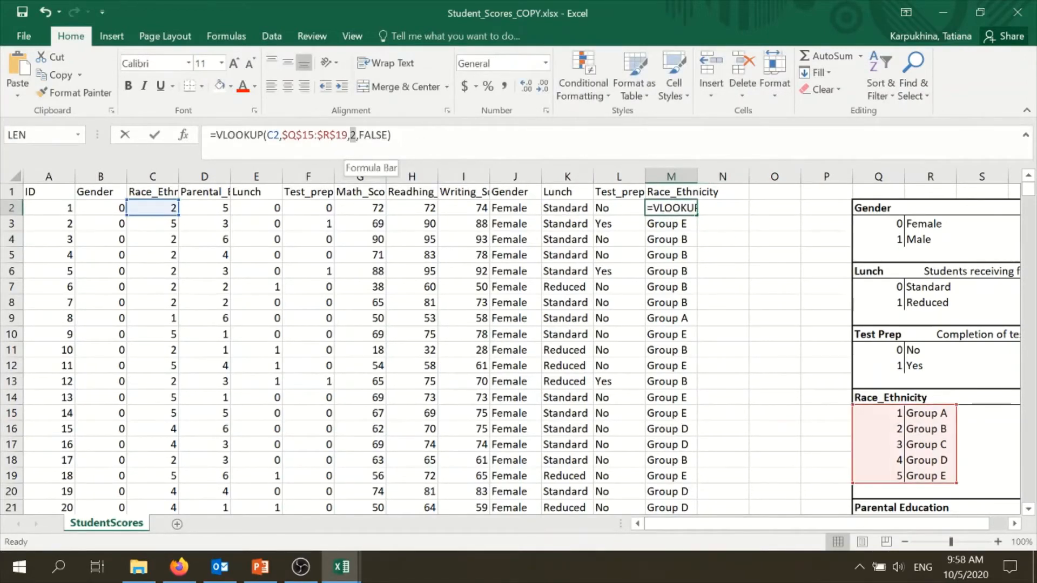
pyautogui.write('1')
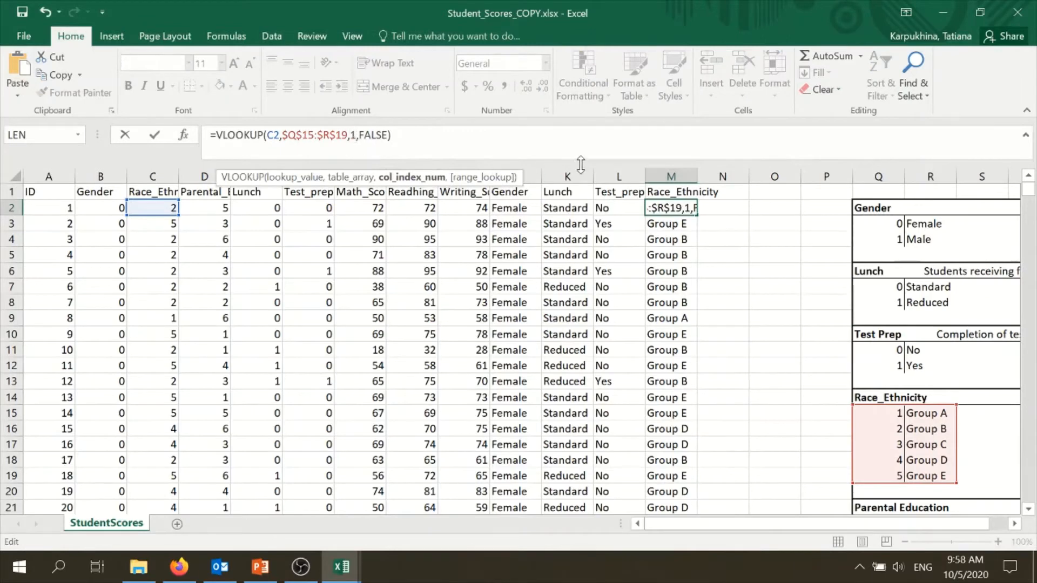
pyautogui.press('Return')
pyautogui.click(683, 208)
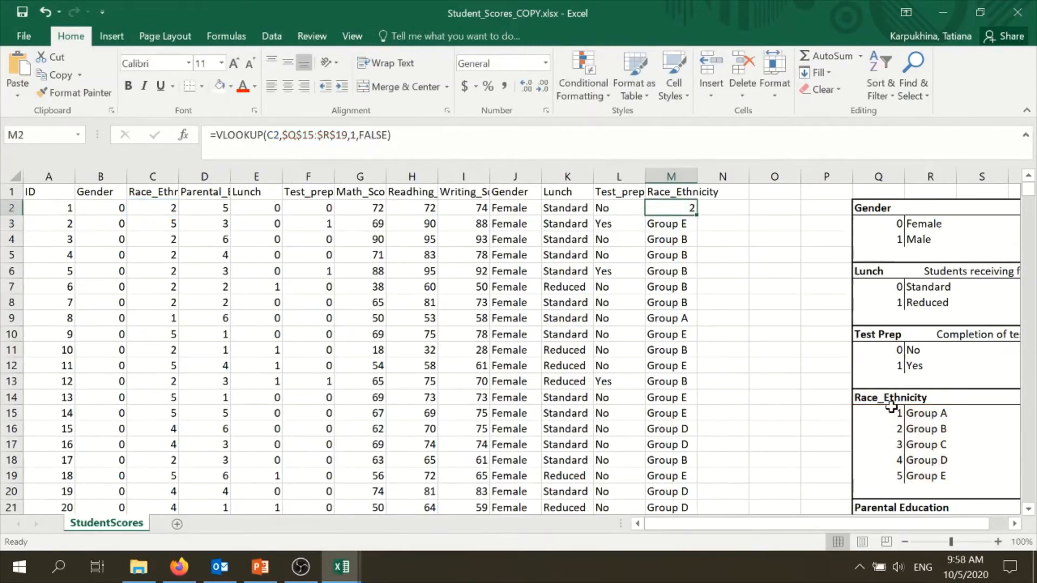
# Step: Set the column index of the VLOOKUP formula in M2 back to 2
pyautogui.click(730, 237)
pyautogui.click(683, 207)
pyautogui.doubleClick(350, 135)
pyautogui.write('2')
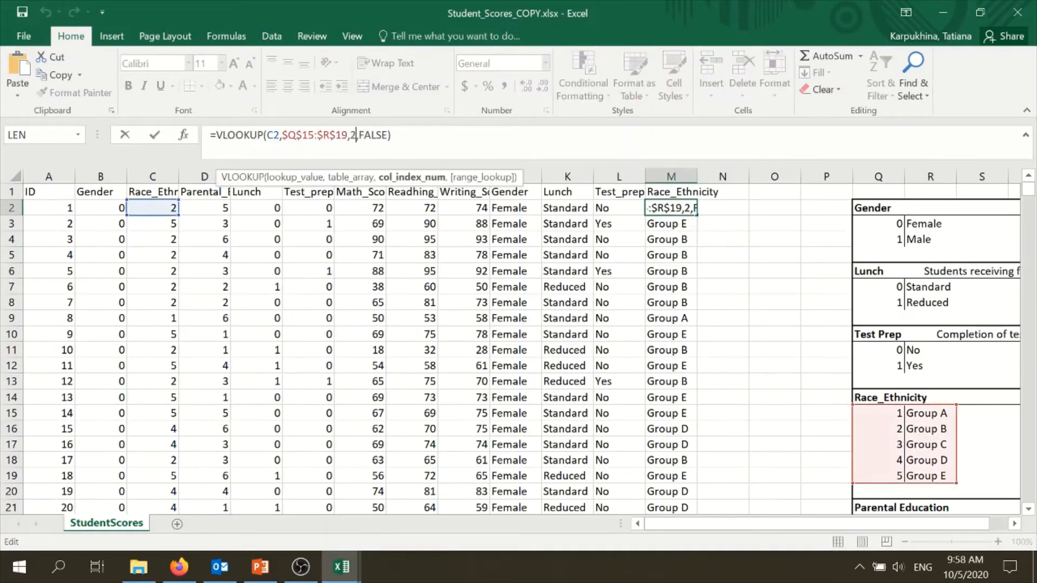
pyautogui.click(812, 259)
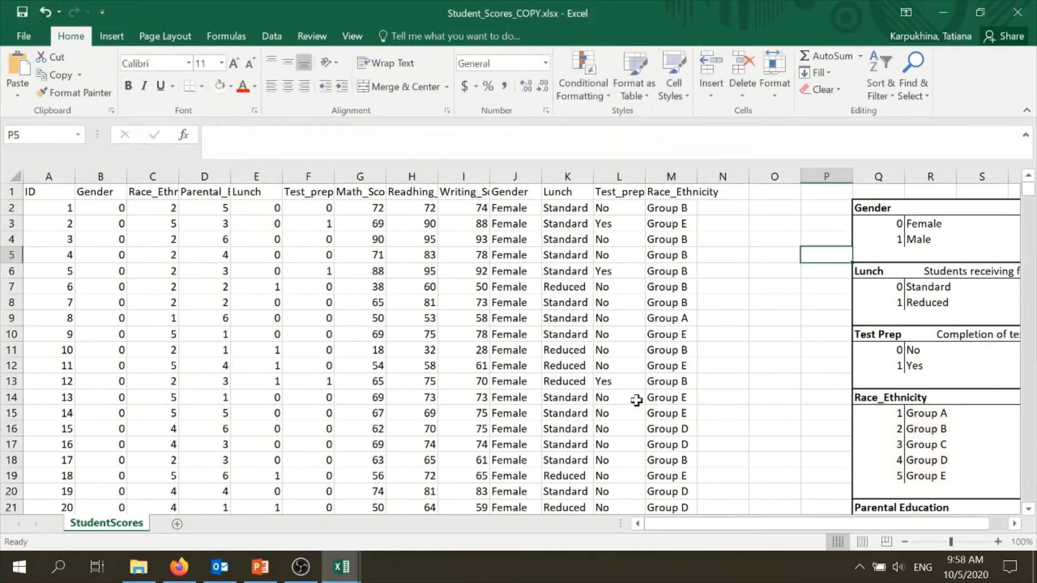
# Step: Examine the race code in C2 and compare the values in the ID and Gender columns for uniqueness
pyautogui.click(165, 207)
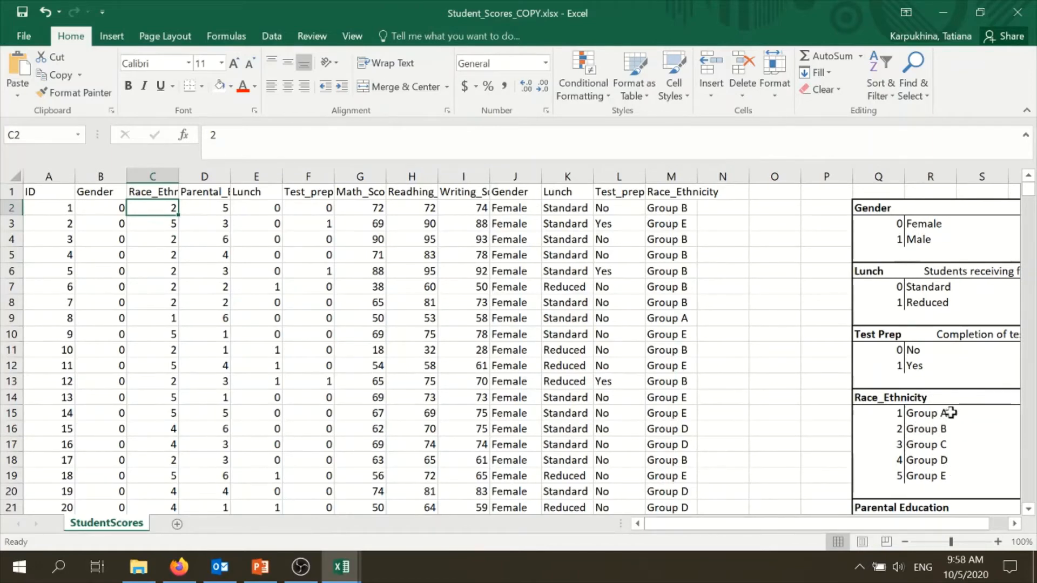
pyautogui.click(811, 319)
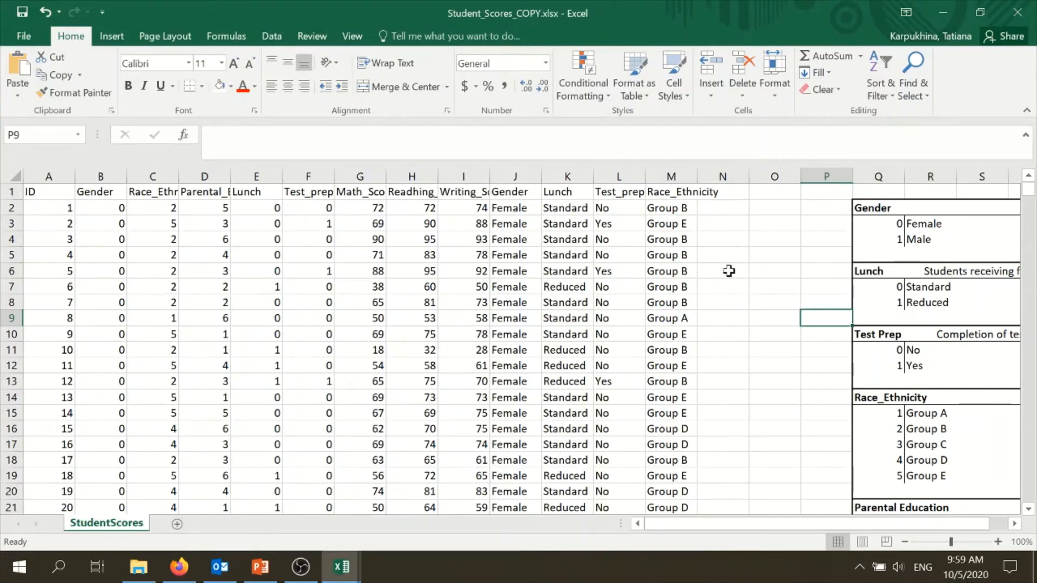
pyautogui.click(48, 176)
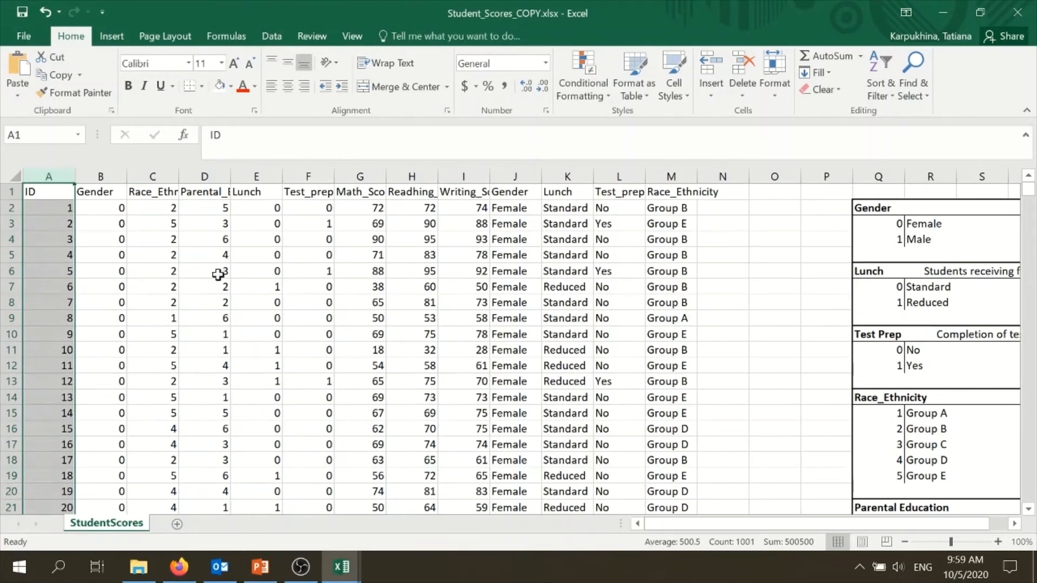
pyautogui.moveTo(102, 176); pyautogui.dragTo(120, 164)
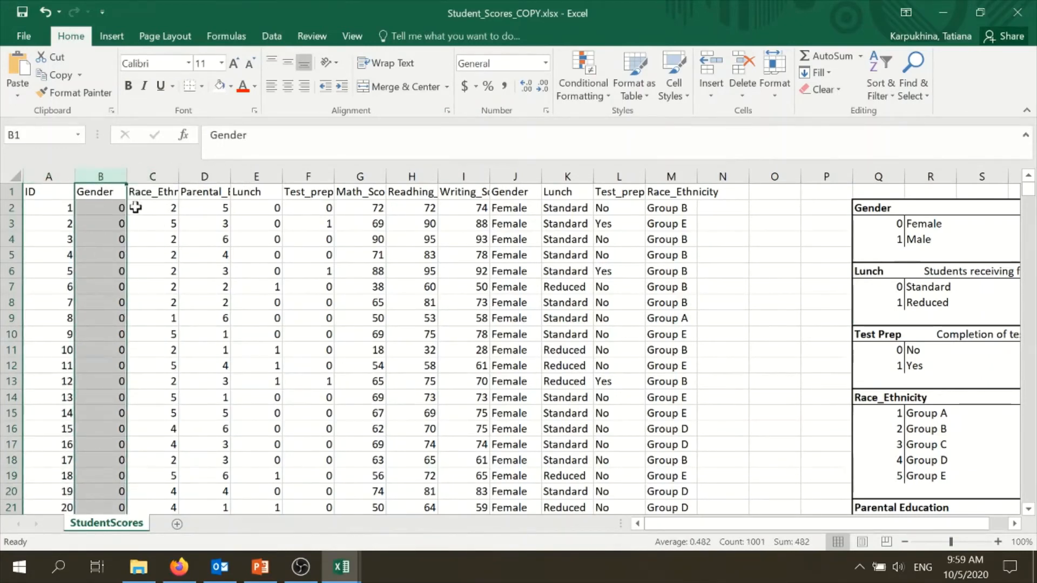
pyautogui.click(56, 172)
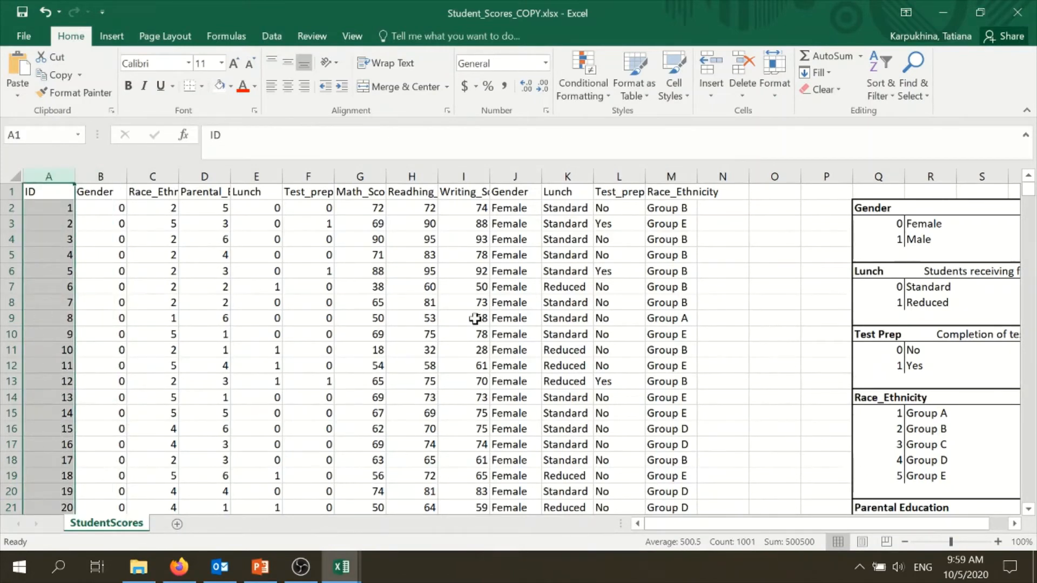
pyautogui.click(89, 176)
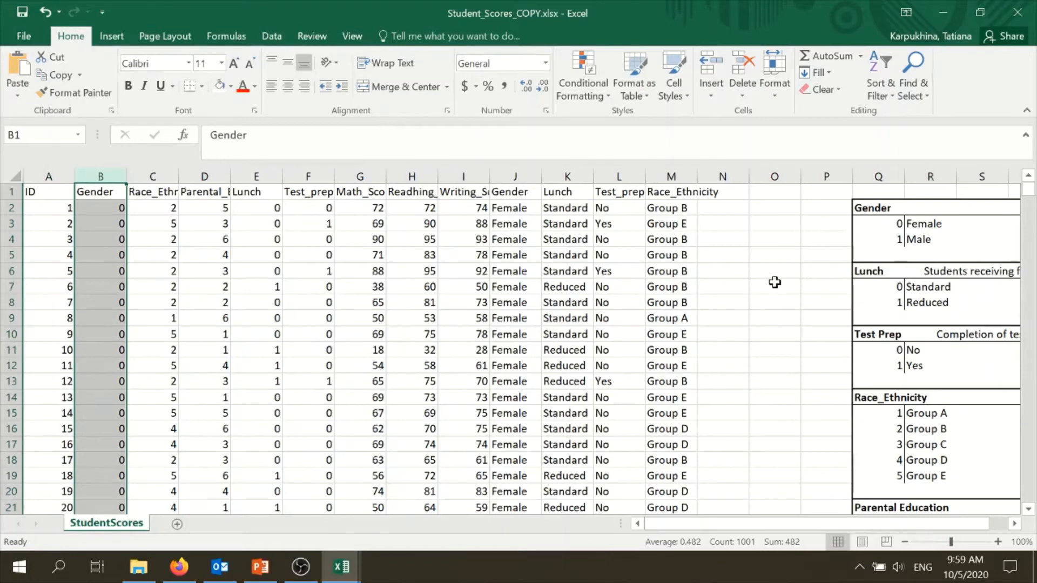
pyautogui.click(43, 176)
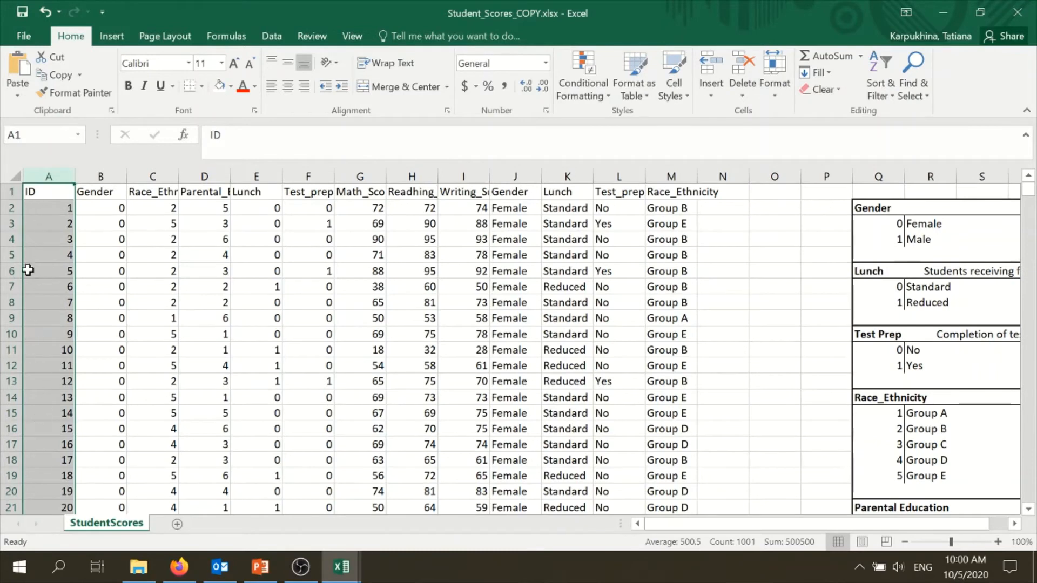
pyautogui.click(804, 255)
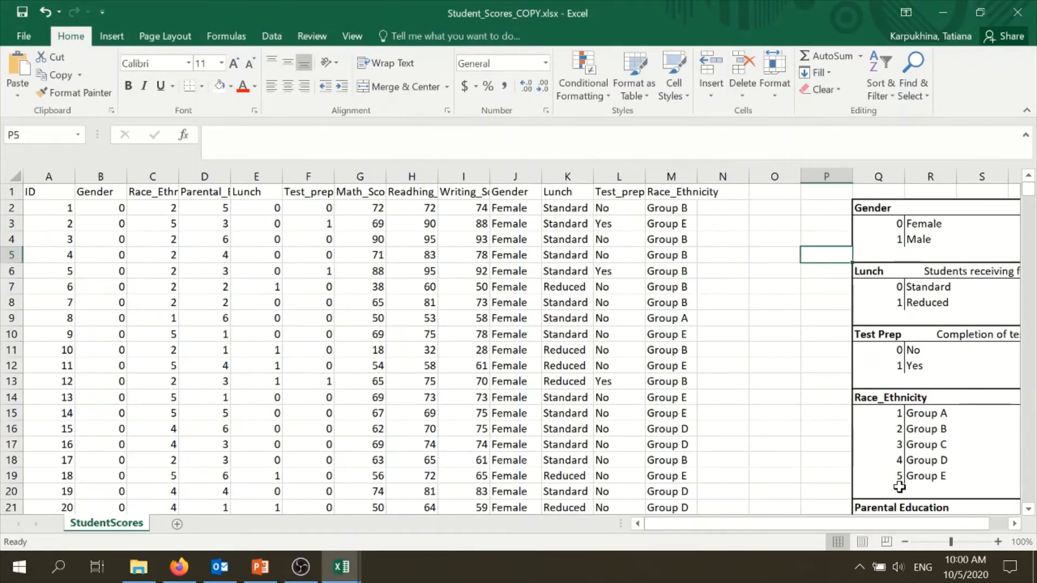
# Step: Change the Group D code in Q18 to 2 and check the VLOOKUP in M6 against its source code in C6
pyautogui.click(899, 460)
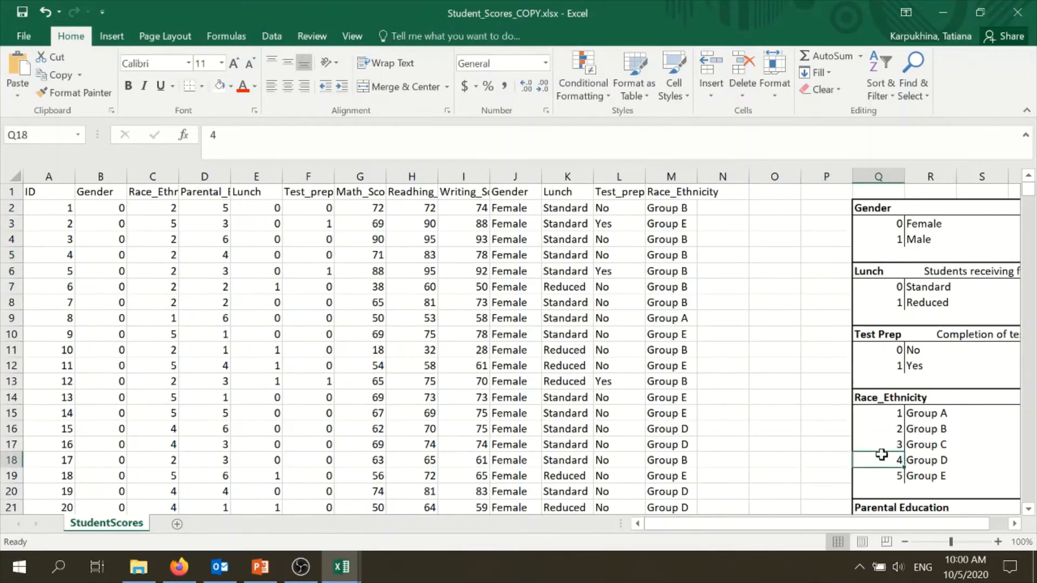
pyautogui.press('F2')
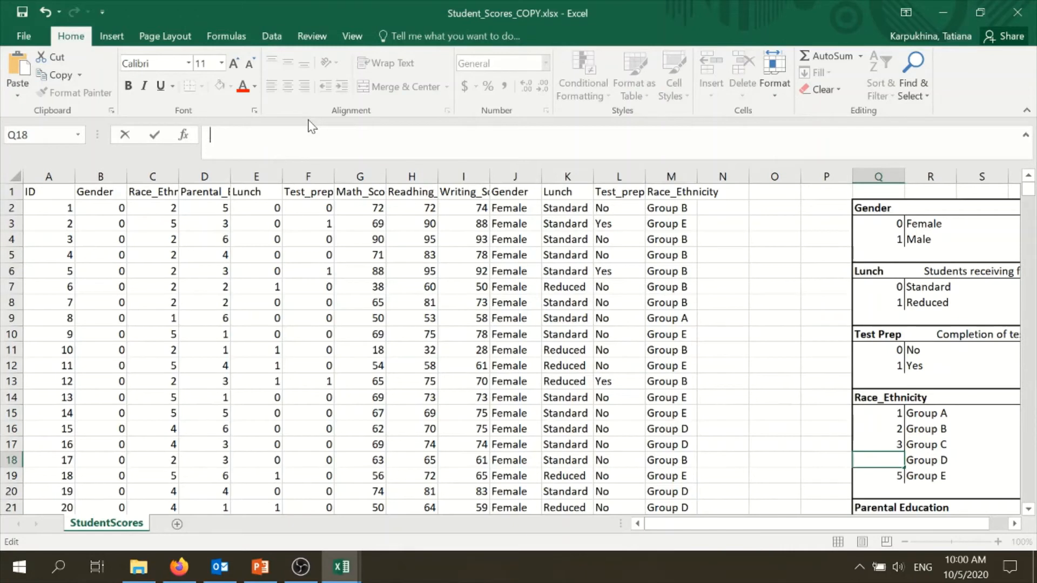
pyautogui.press('Return')
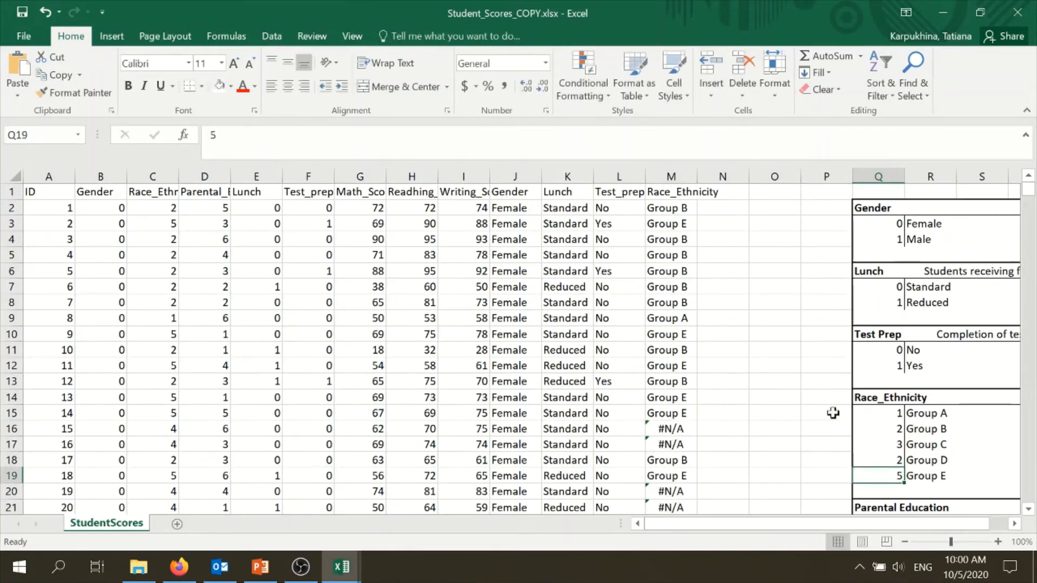
pyautogui.click(661, 211)
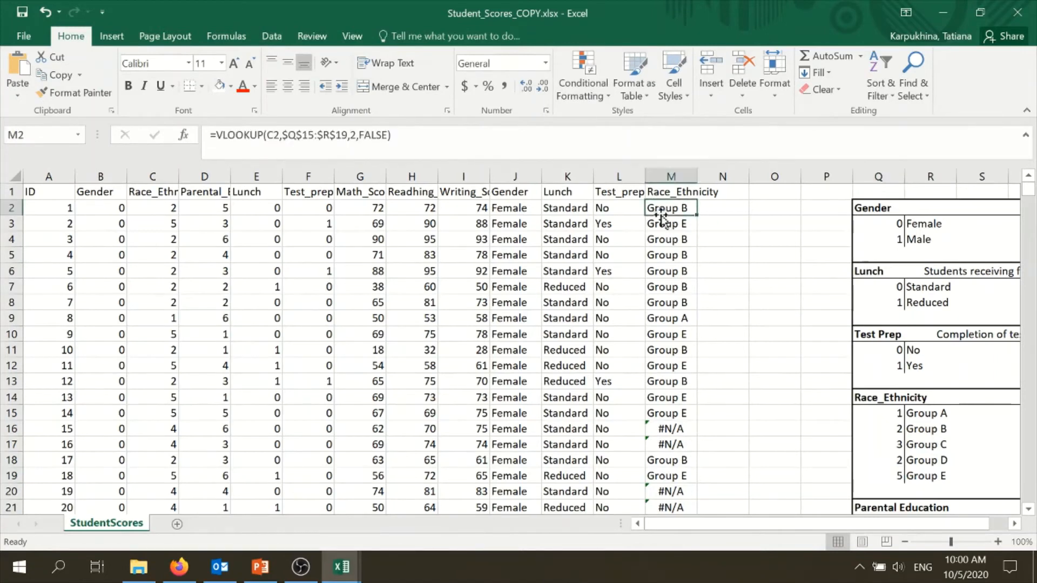
pyautogui.click(663, 272)
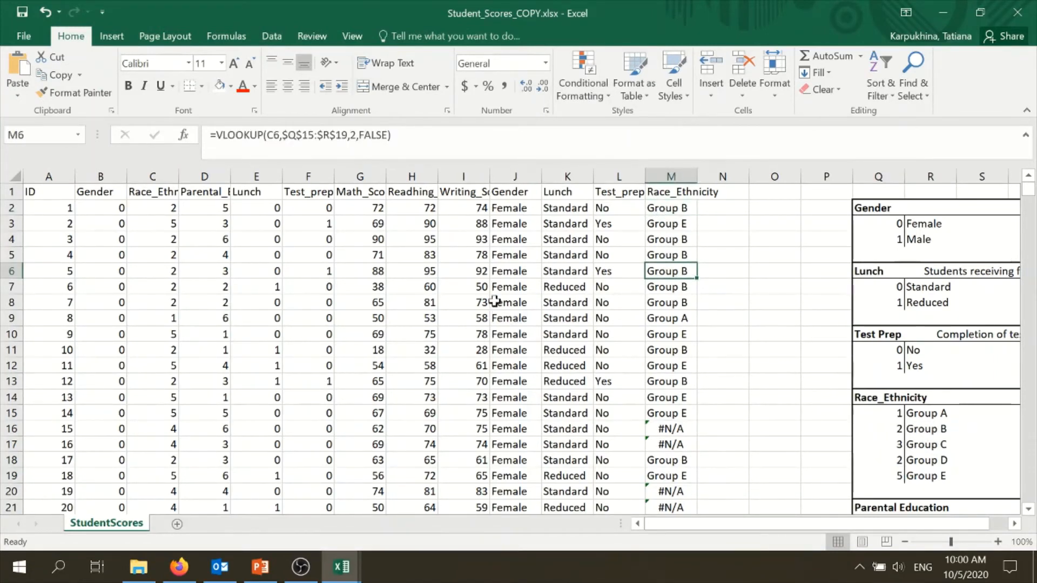
pyautogui.click(136, 273)
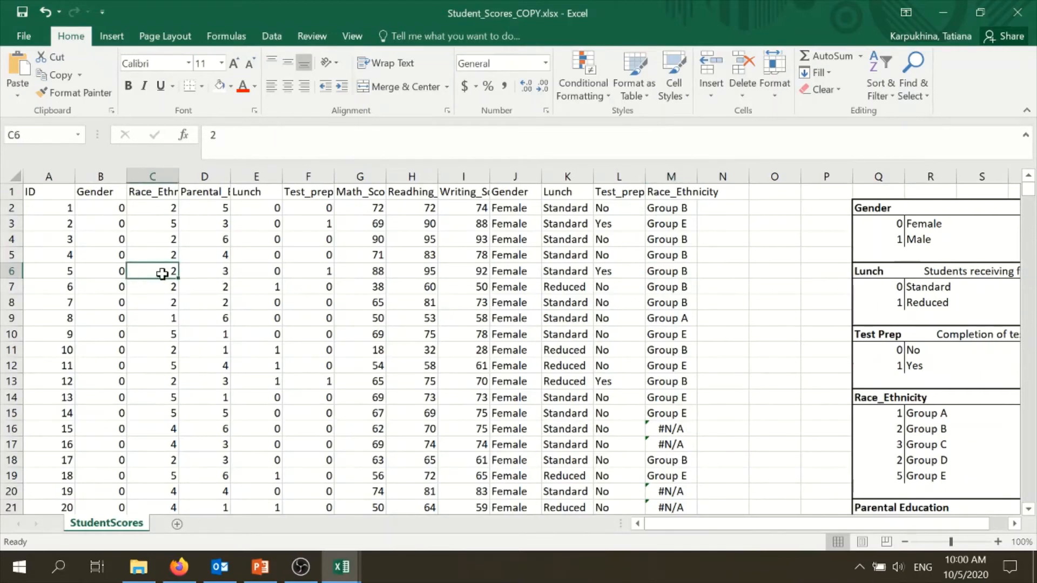
pyautogui.click(664, 271)
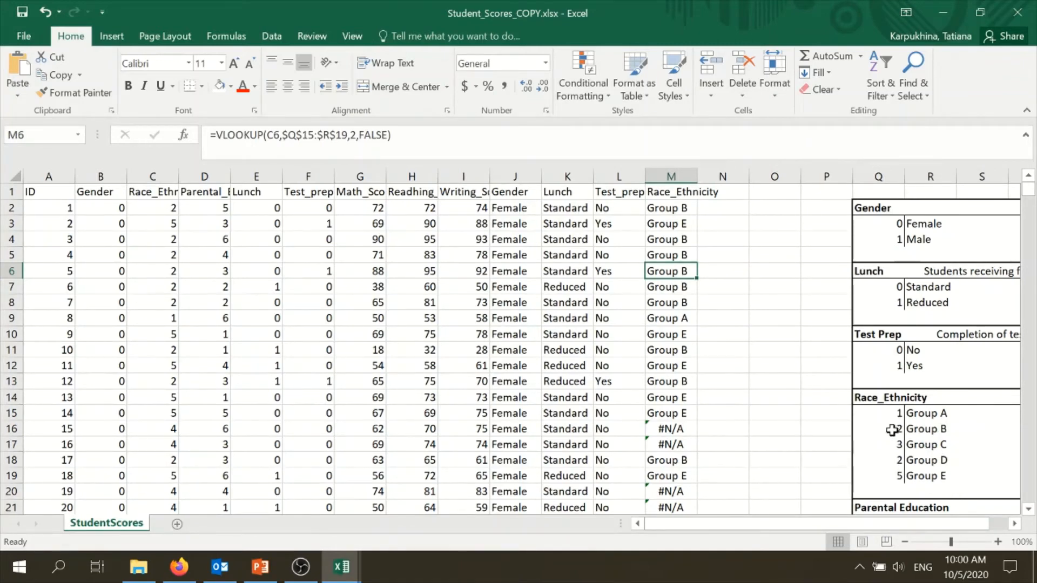
# Step: Restore the Group D code in Q18 of the Race_Ethnicity legend to 4
pyautogui.click(876, 463)
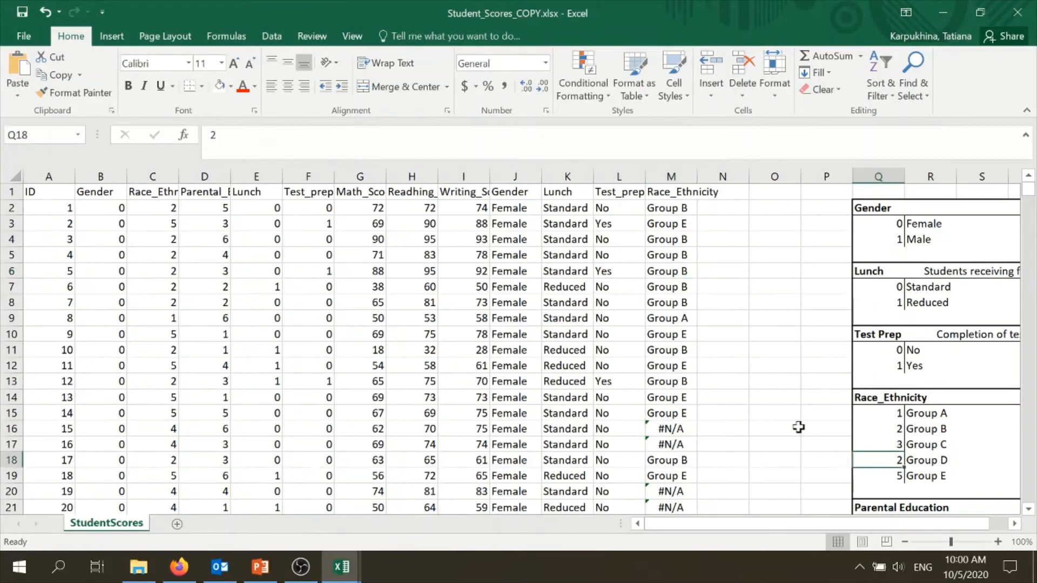
pyautogui.click(216, 136)
pyautogui.write('4')
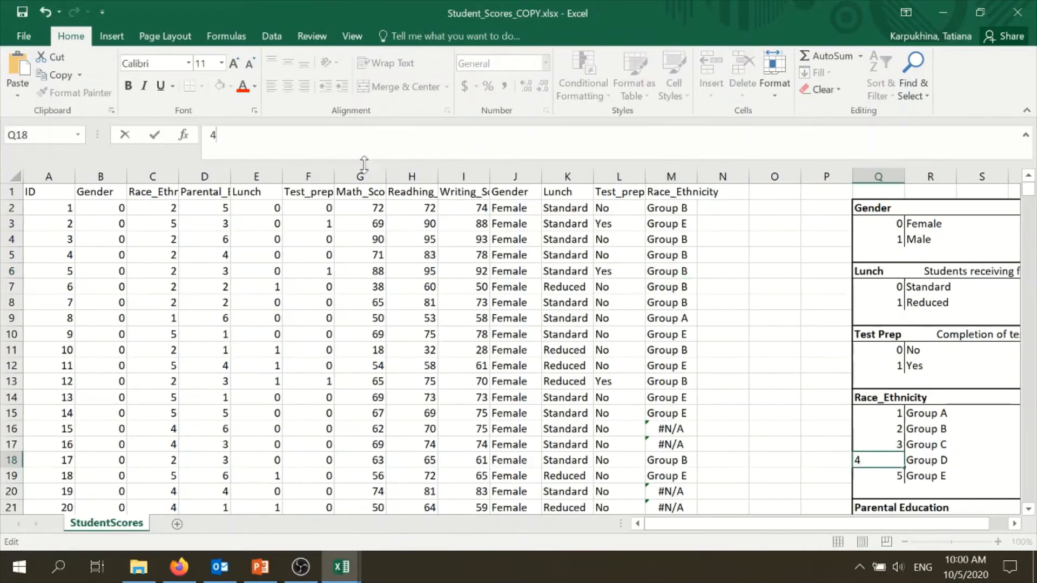
pyautogui.click(797, 330)
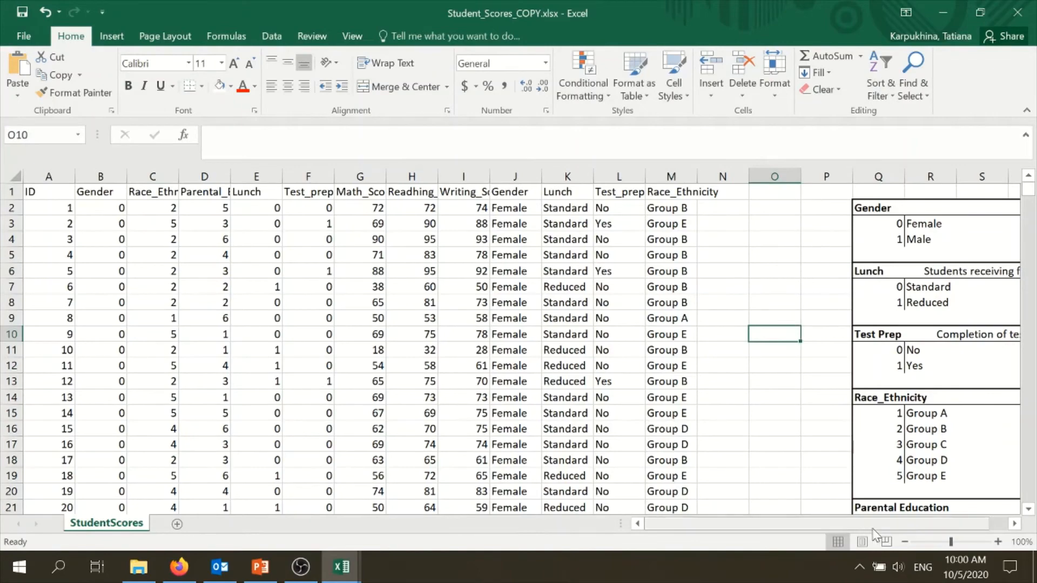
# Step: Copy the Parental_Educ_Level header text from D1 into N1 as the heading of a new column
pyautogui.moveTo(877, 524); pyautogui.dragTo(896, 524)
pyautogui.scroll(-2, 864, 416)
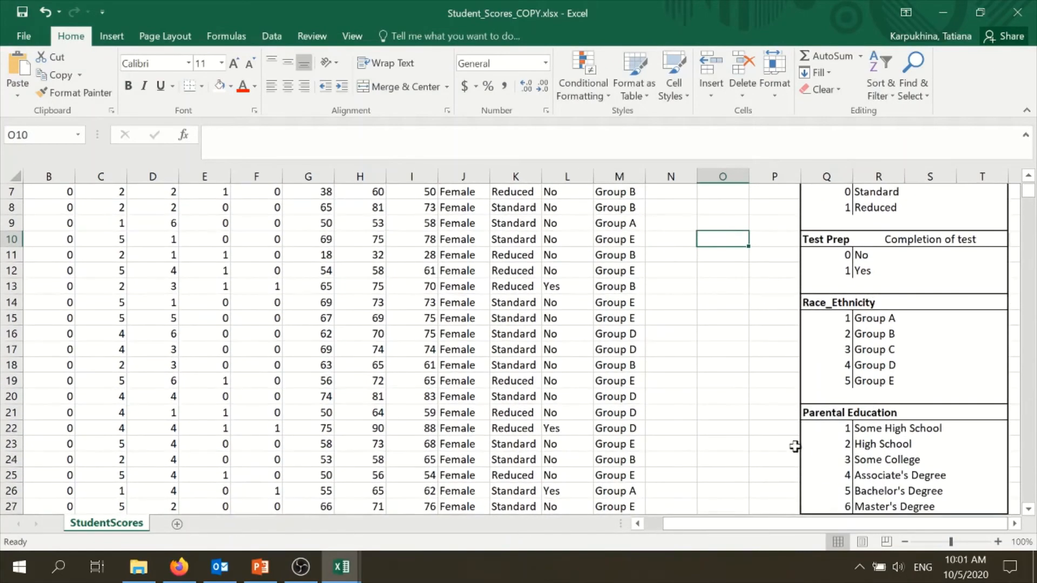
pyautogui.scroll(2, 794, 446)
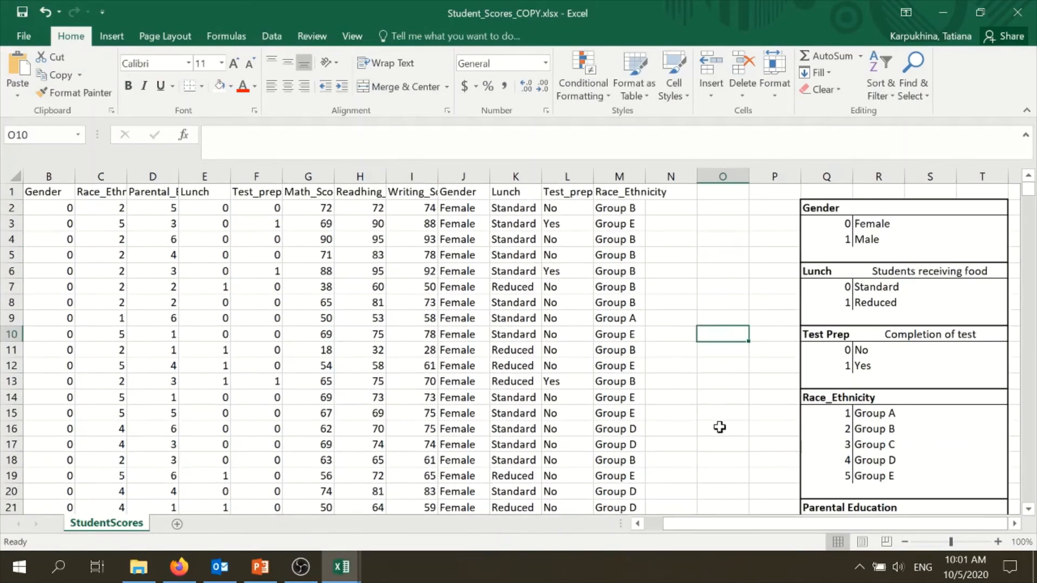
pyautogui.click(101, 189)
pyautogui.click(152, 191)
pyautogui.doubleClick(259, 135)
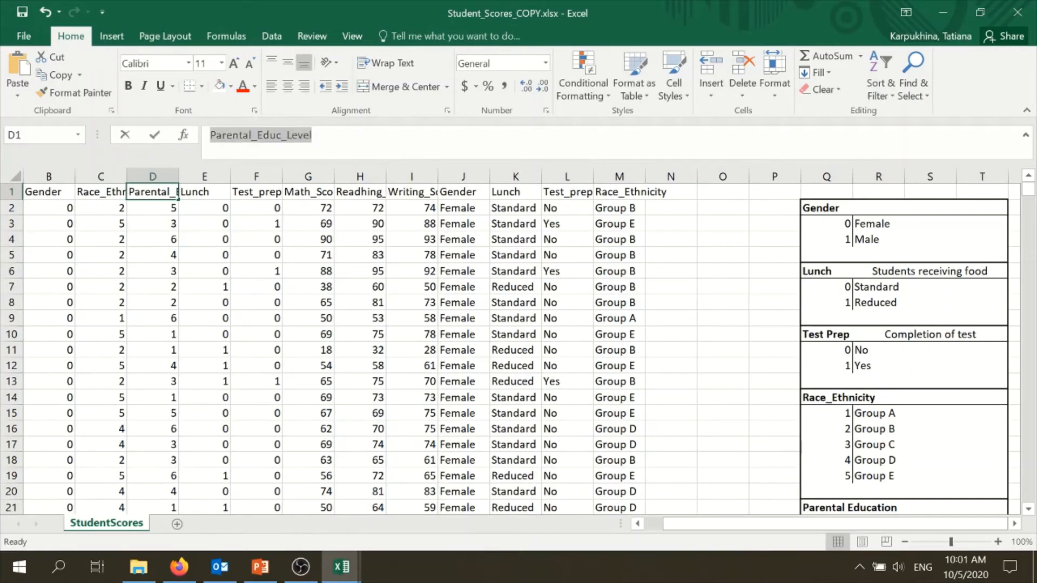
pyautogui.hotkey('ctrl', 'c')
pyautogui.click(677, 197)
pyautogui.hotkey('ctrl', 'v')
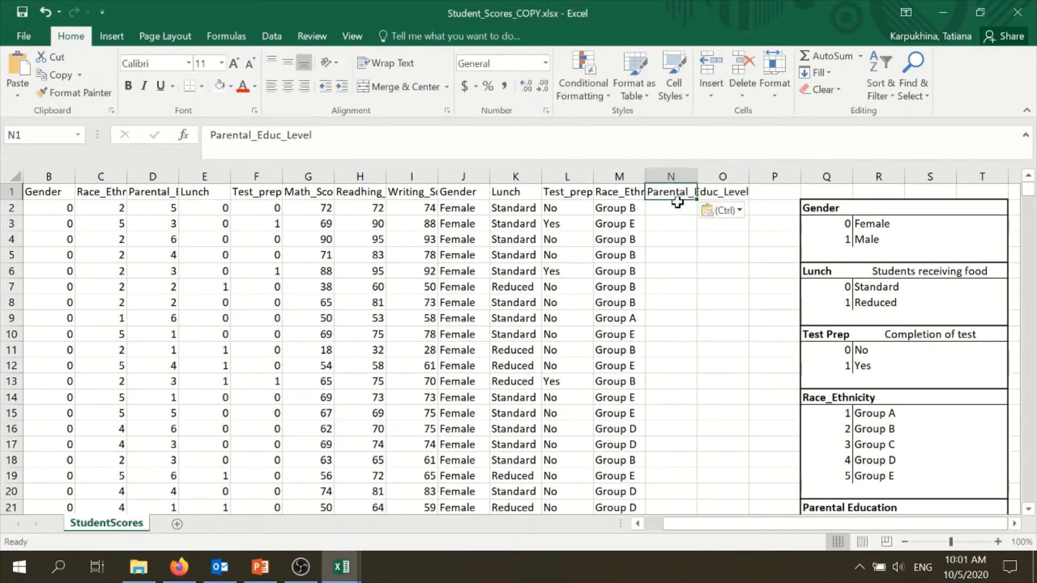
# Step: Start a VLOOKUP formula in N2 with D2 as the lookup value and the absolute Parental Education range $Q$22:$S$27 as the table
pyautogui.click(678, 203)
pyautogui.write('=')
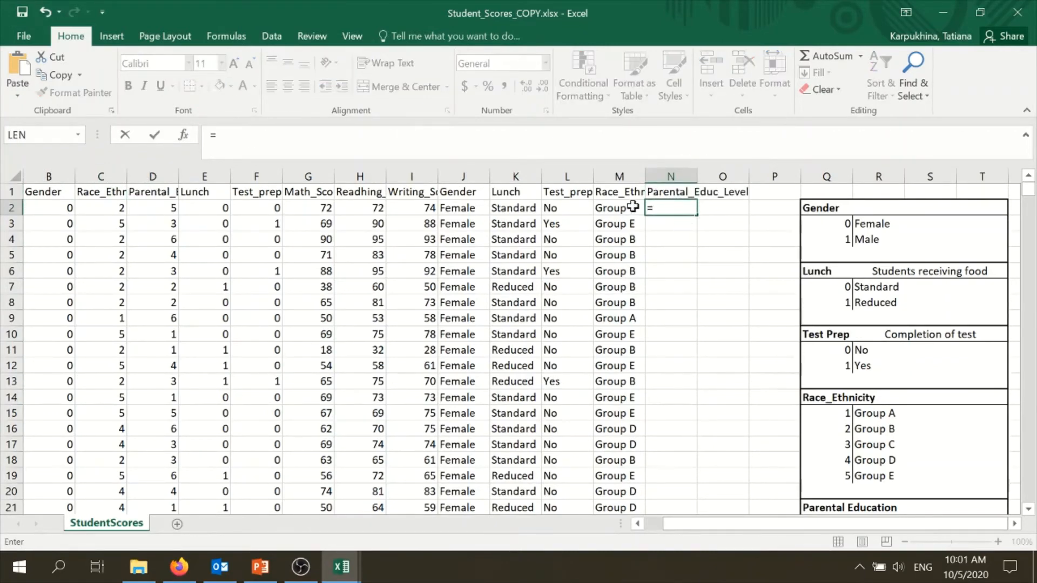
pyautogui.click(155, 212)
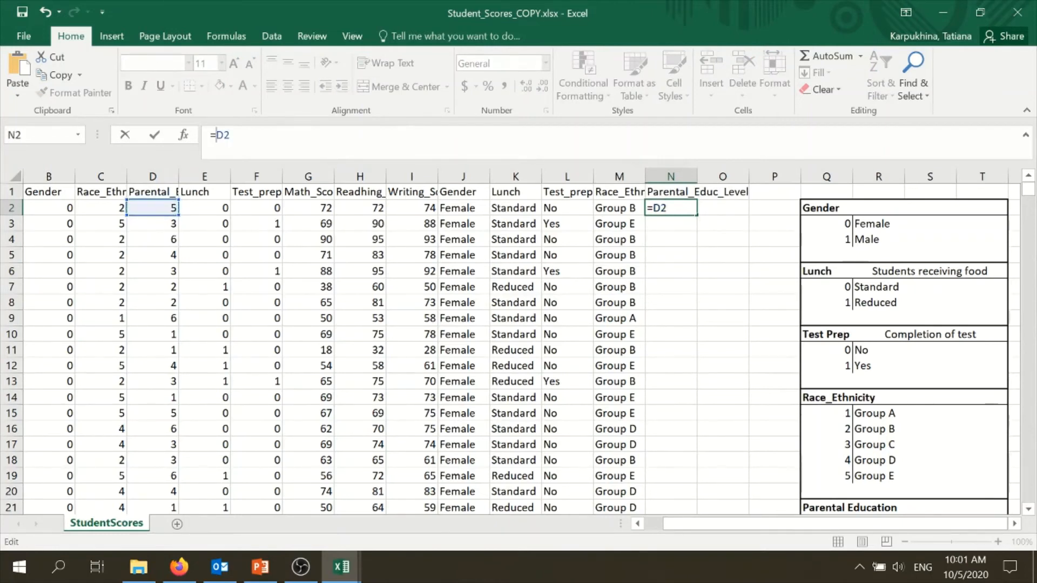
pyautogui.write('Vl')
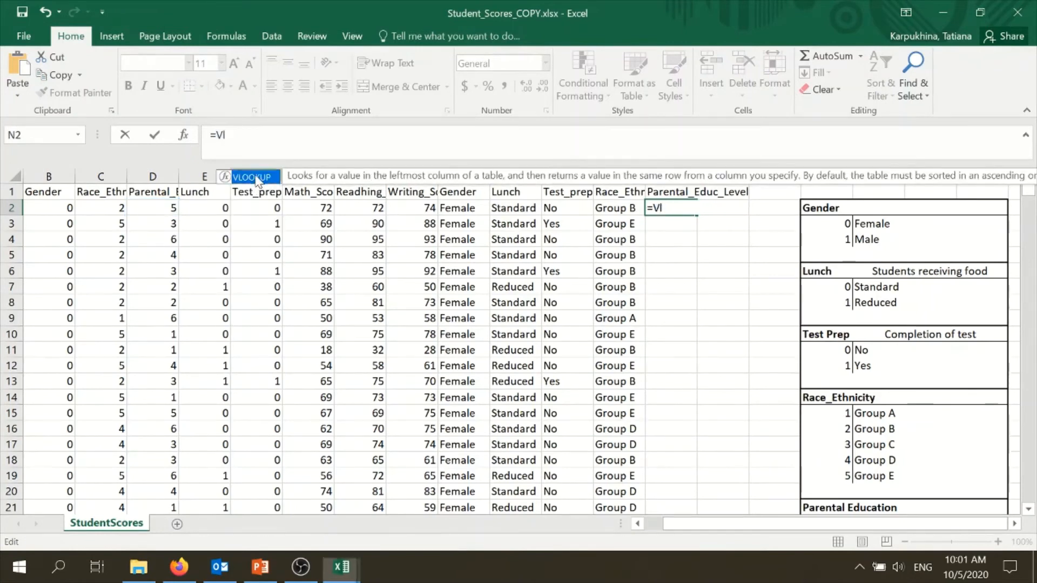
pyautogui.doubleClick(256, 179)
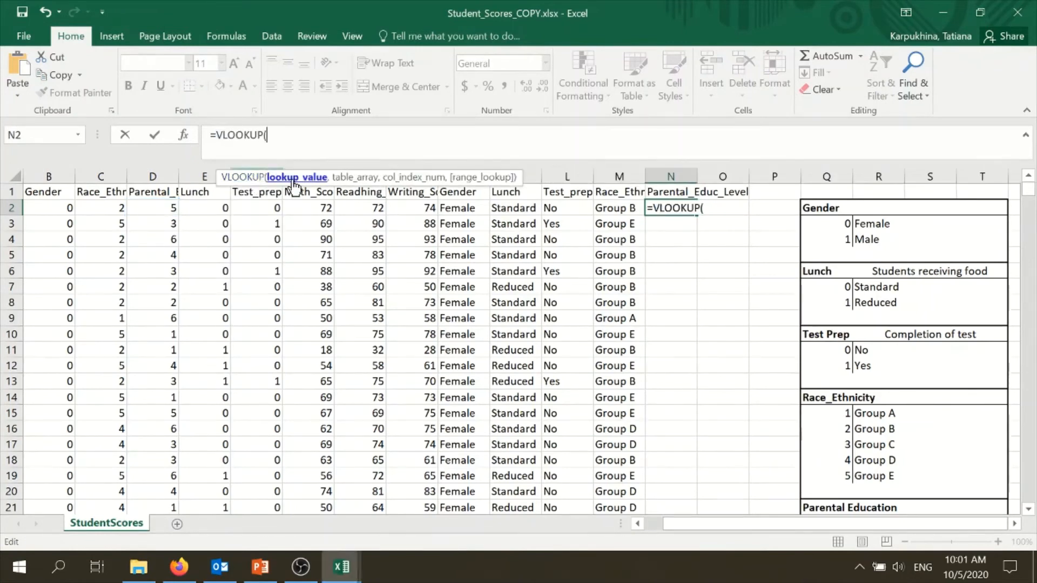
pyautogui.click(161, 211)
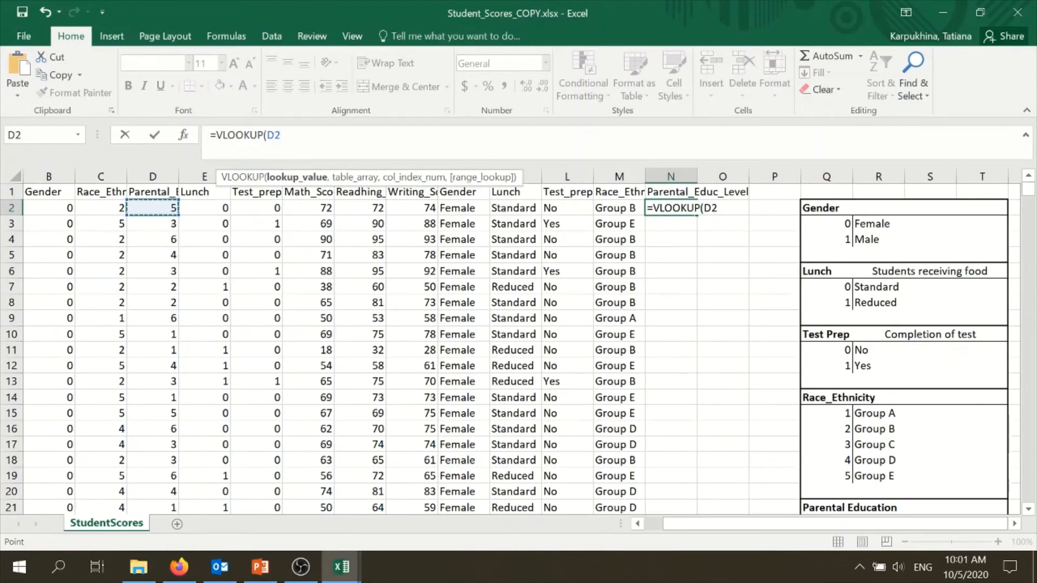
pyautogui.write(',')
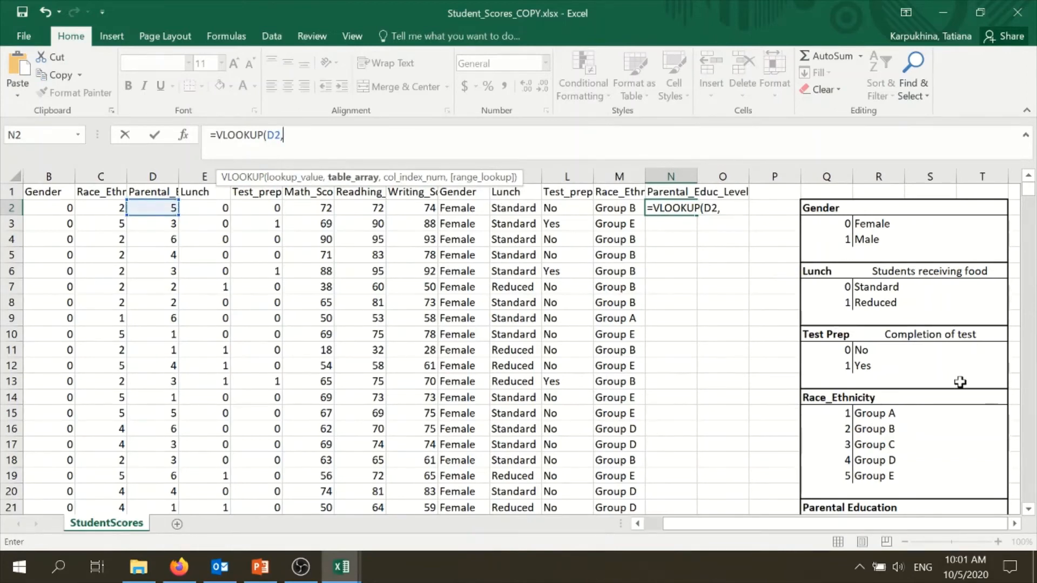
pyautogui.moveTo(1028, 201)
pyautogui.mouseDown()
pyautogui.moveTo(1029, 211)
pyautogui.moveTo(1030, 195)
pyautogui.mouseUp()
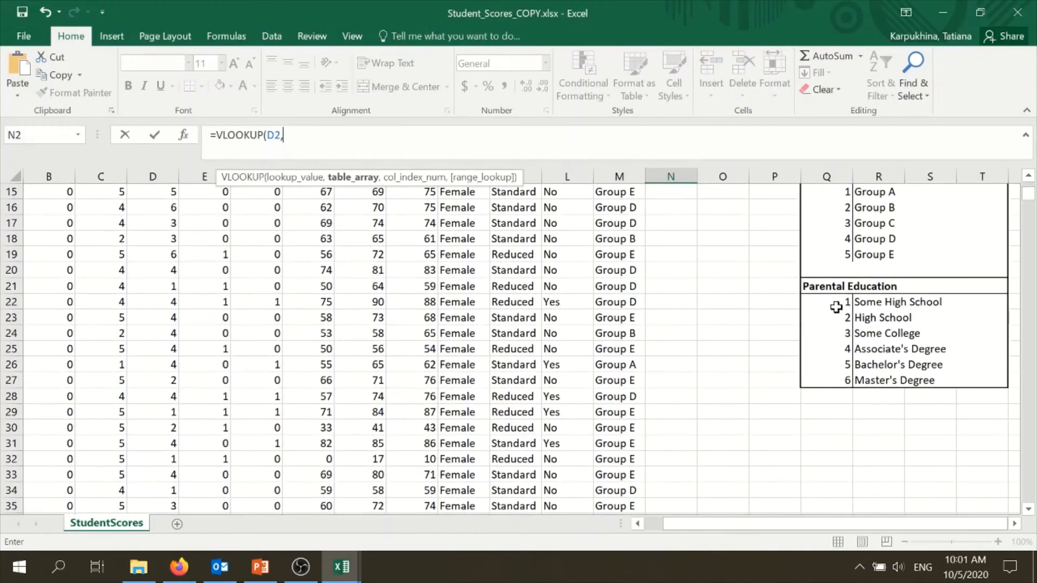
pyautogui.moveTo(837, 307); pyautogui.dragTo(939, 384)
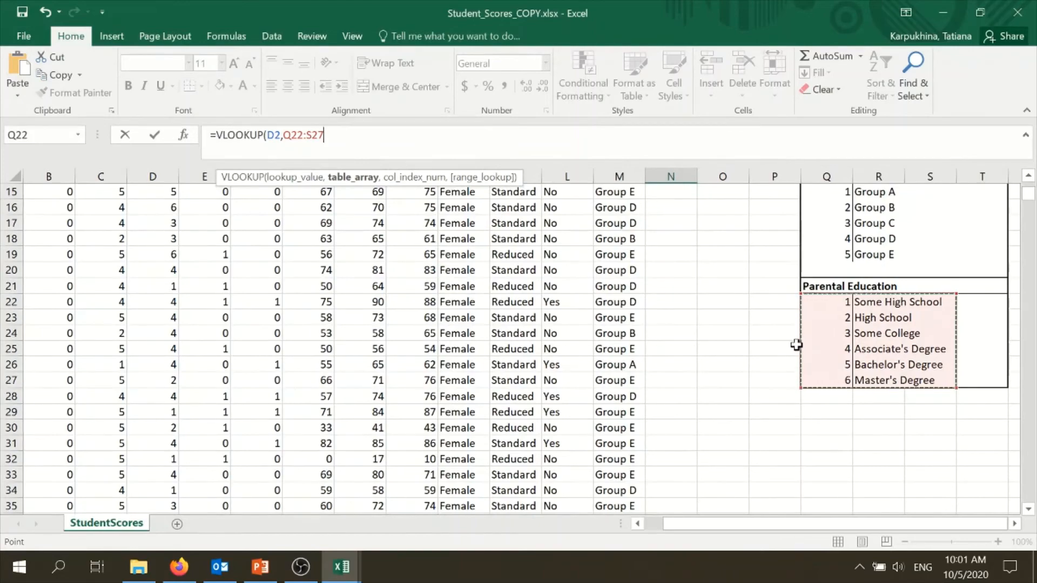
pyautogui.press('F4')
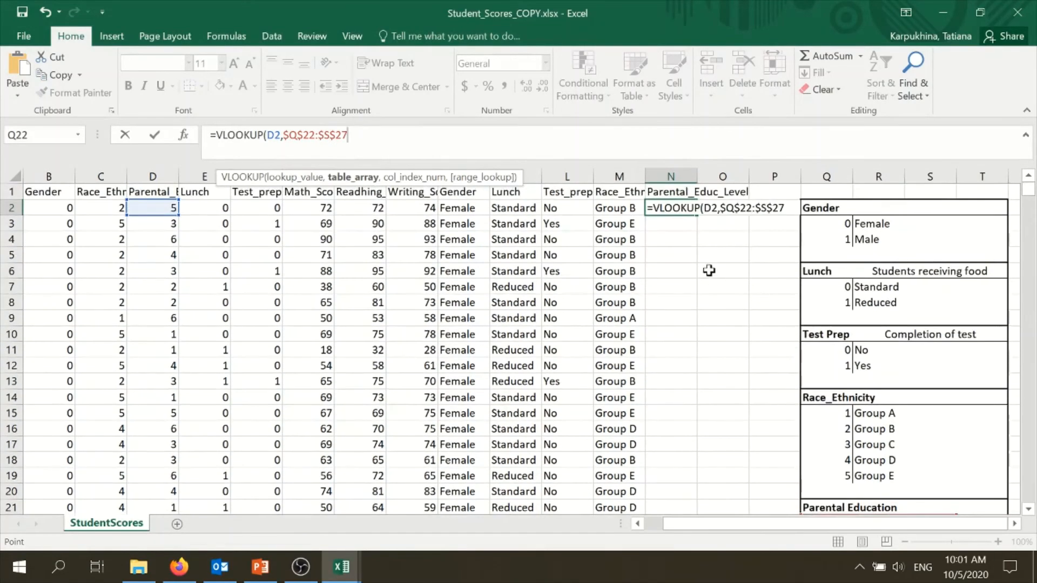
# Step: Complete the N2 VLOOKUP with column index 2 and FALSE for an exact match
pyautogui.write(',')
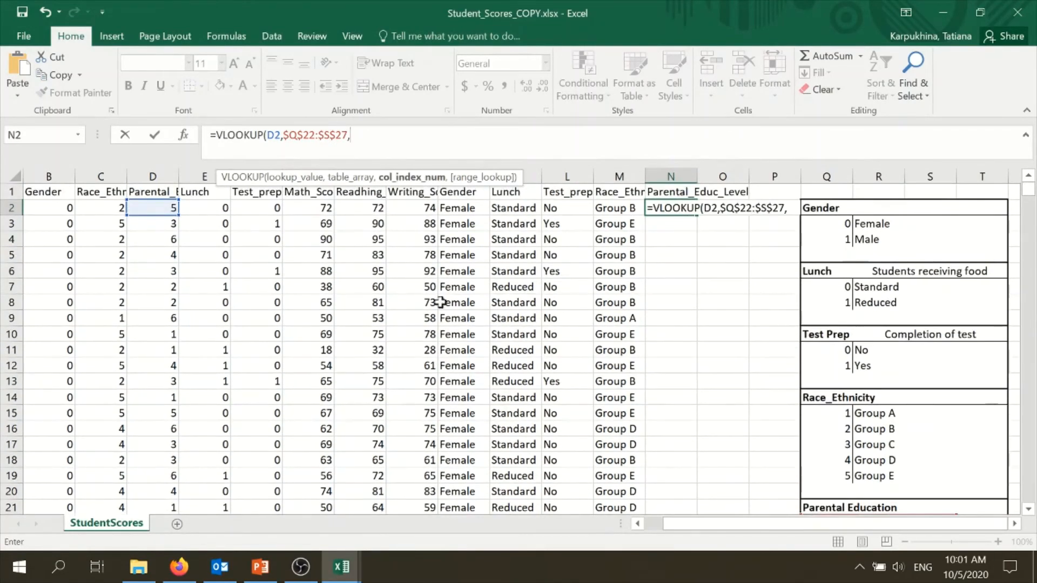
pyautogui.scroll(-2, 1029, 192)
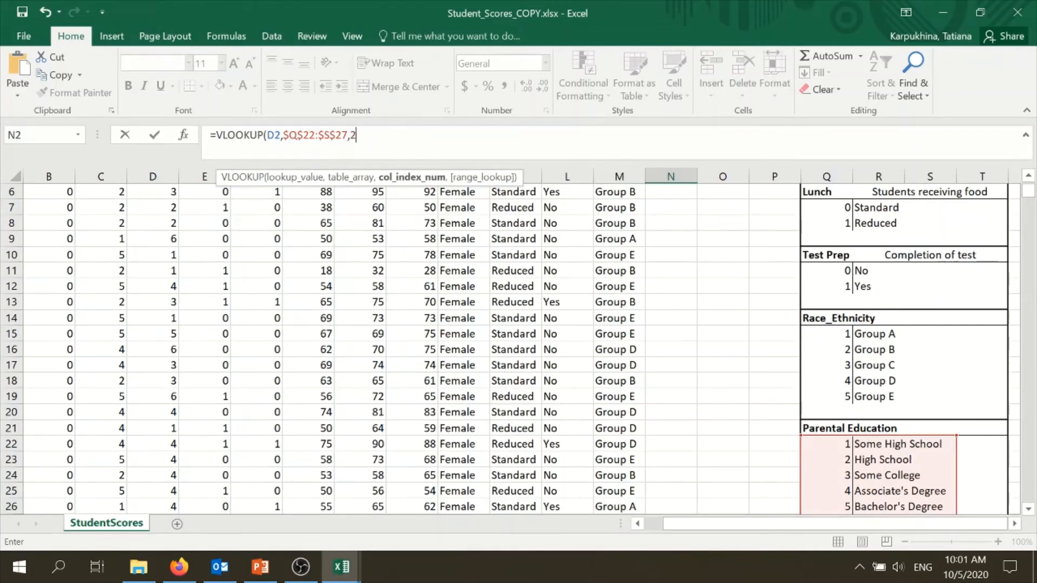
pyautogui.write(',')
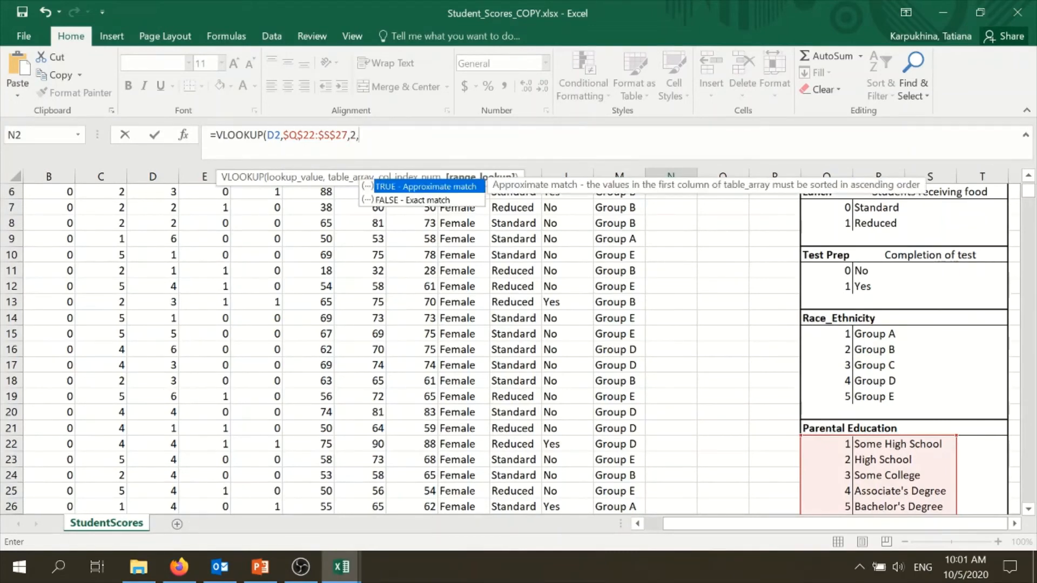
pyautogui.doubleClick(438, 200)
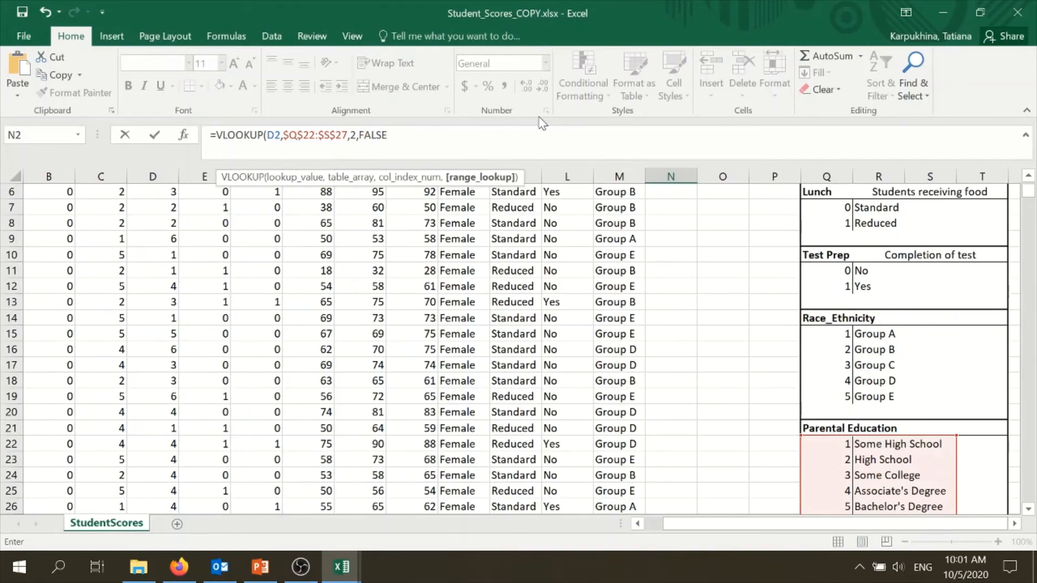
pyautogui.press('Return')
# Step: Fill the VLOOKUP formula from N2 down the whole Parental_Educ_Level column
pyautogui.scroll(2, 689, 238)
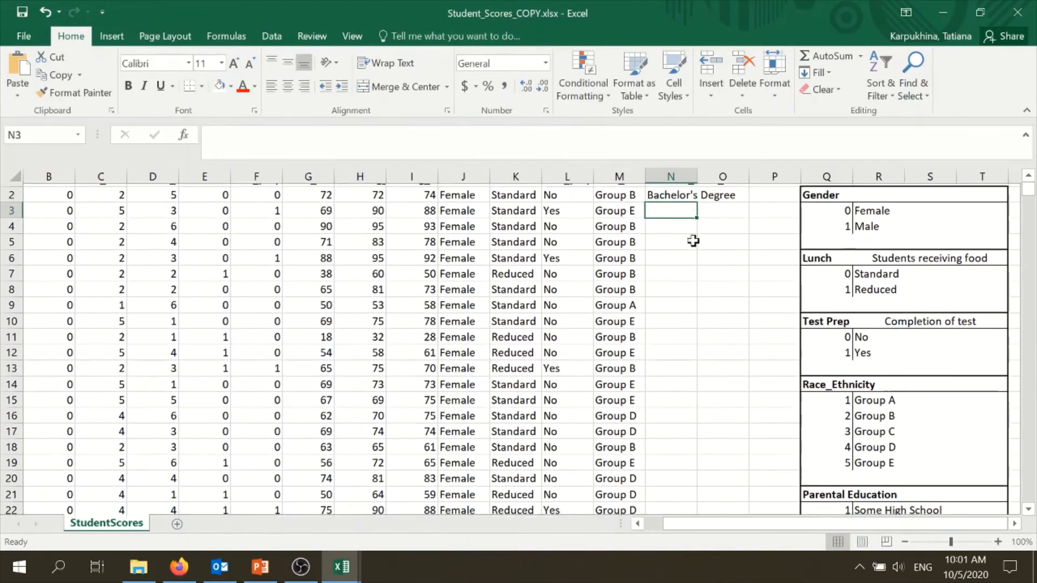
pyautogui.click(683, 208)
pyautogui.doubleClick(696, 217)
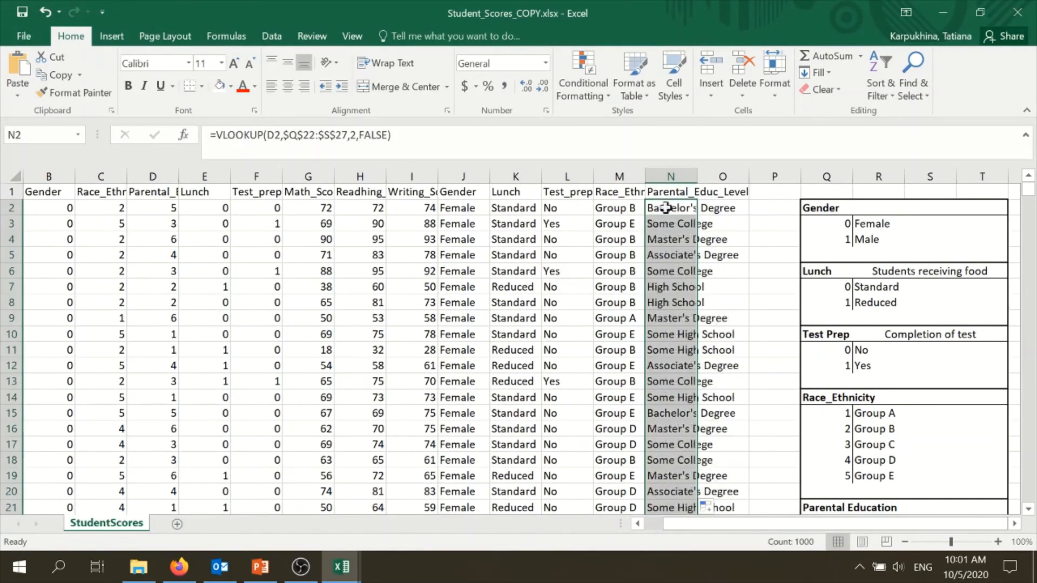
pyautogui.click(702, 304)
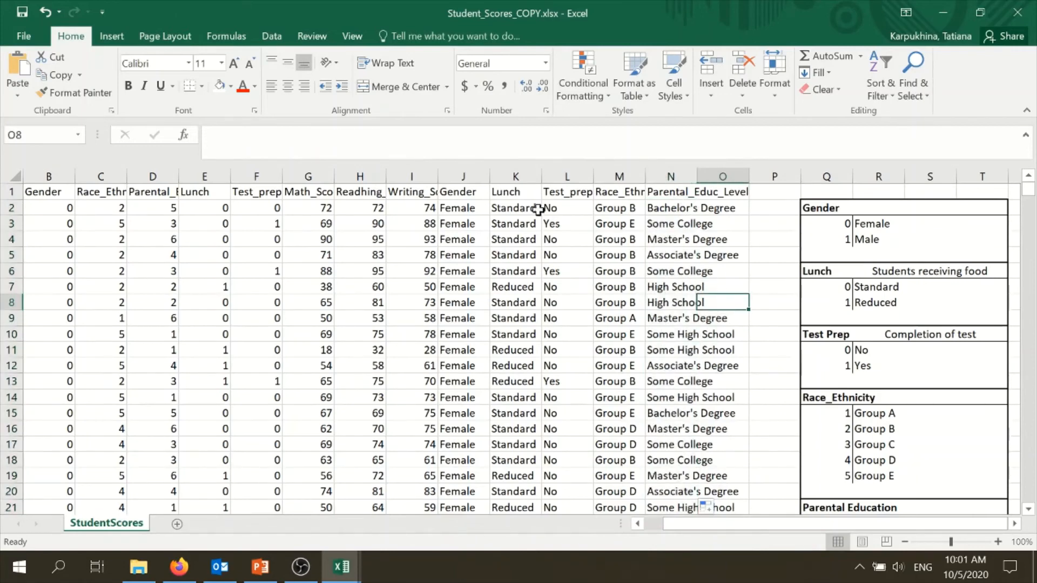
# Step: Add filters to the data in columns B through N, with row 1 as the header row
pyautogui.click(5, 176)
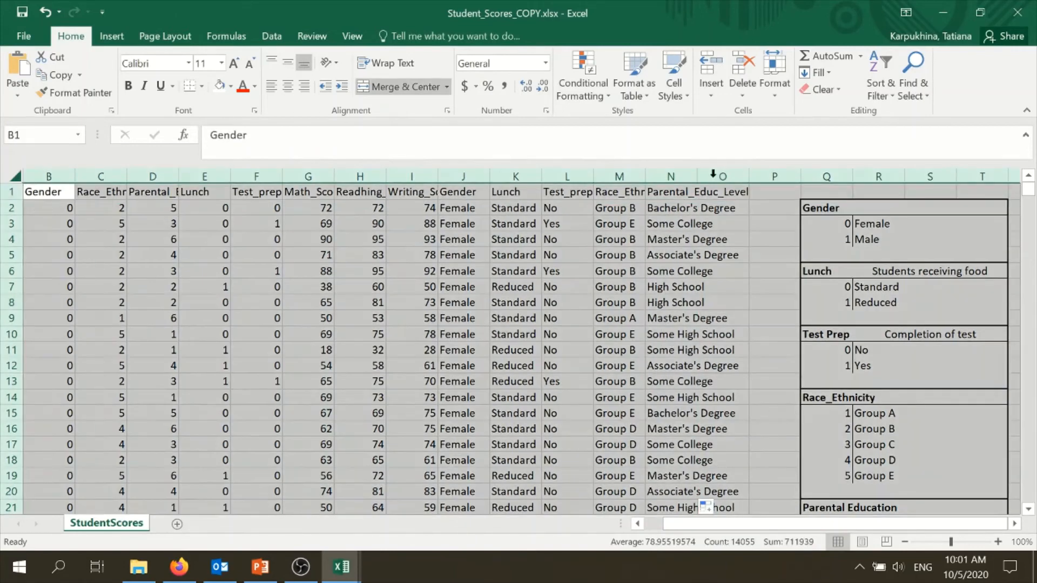
pyautogui.click(651, 271)
pyautogui.moveTo(48, 192); pyautogui.dragTo(692, 189)
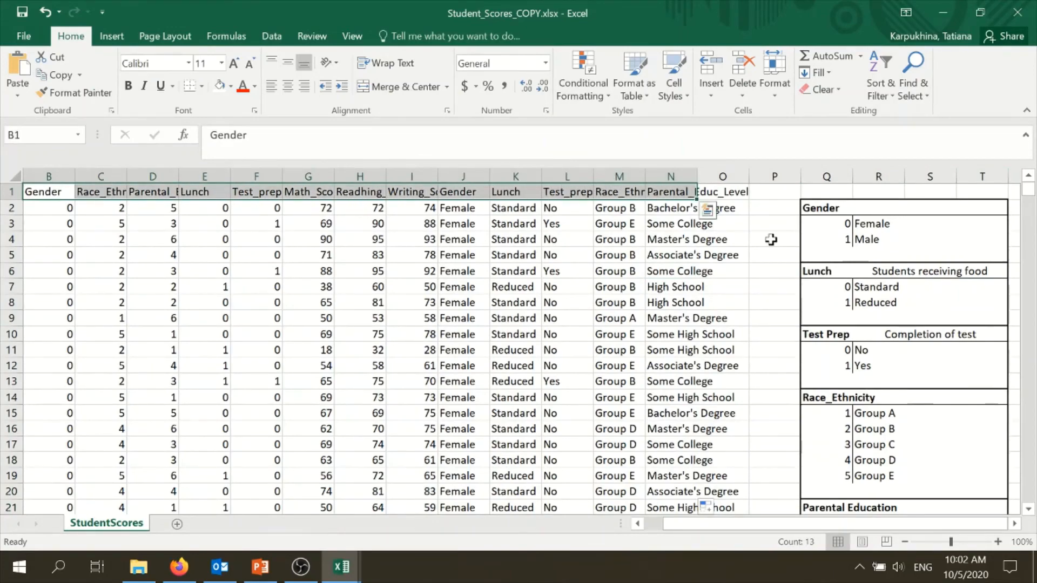
pyautogui.hotkey('ctrl', 'shift', 'Down')
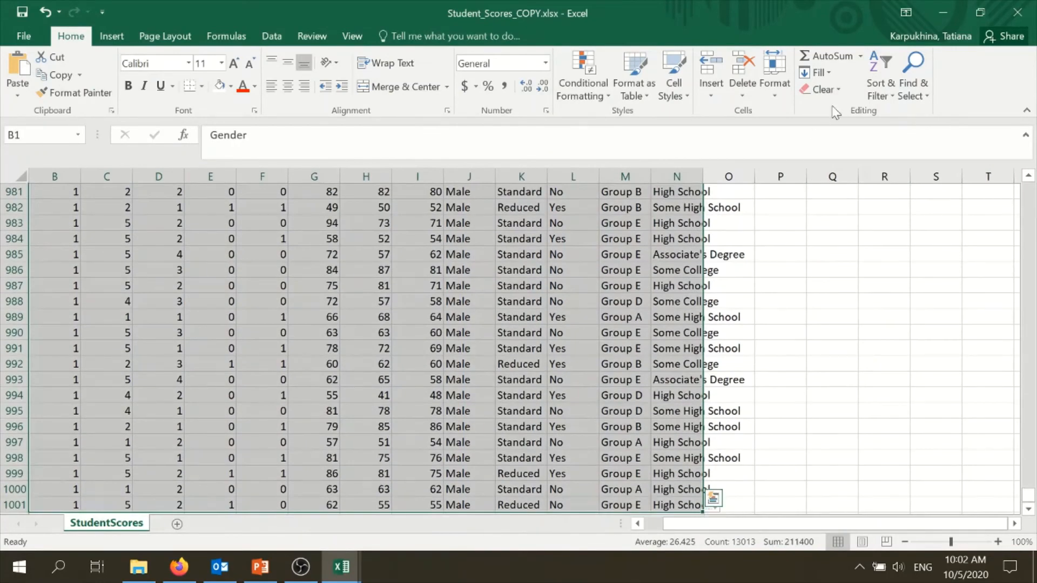
pyautogui.click(887, 97)
pyautogui.click(917, 183)
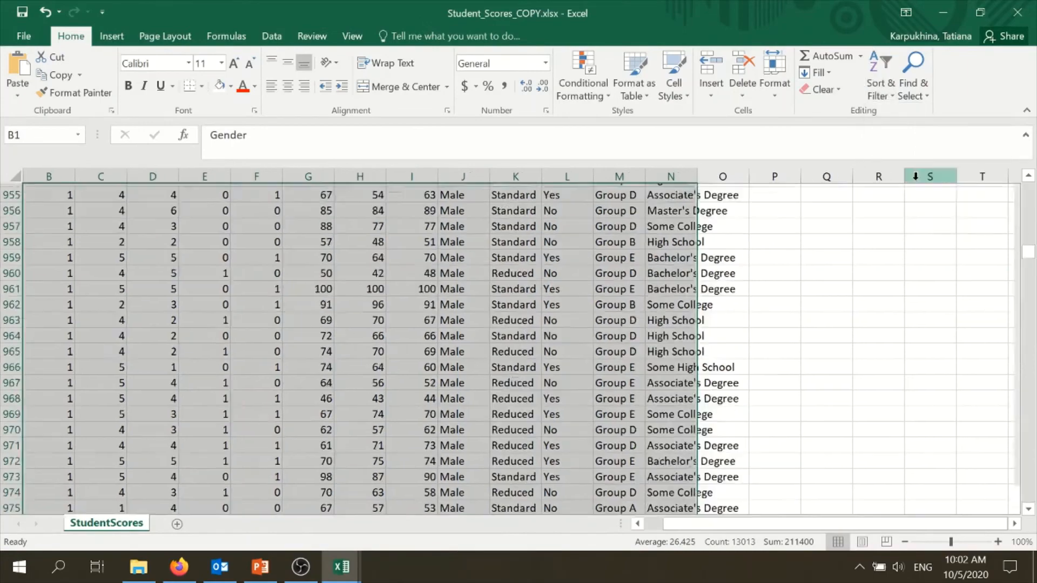
pyautogui.click(766, 238)
# Step: Check the distinct values in the filter lists of the recoded Race_Ethnicity and Parental_Educ_Level columns without filtering anything
pyautogui.click(638, 193)
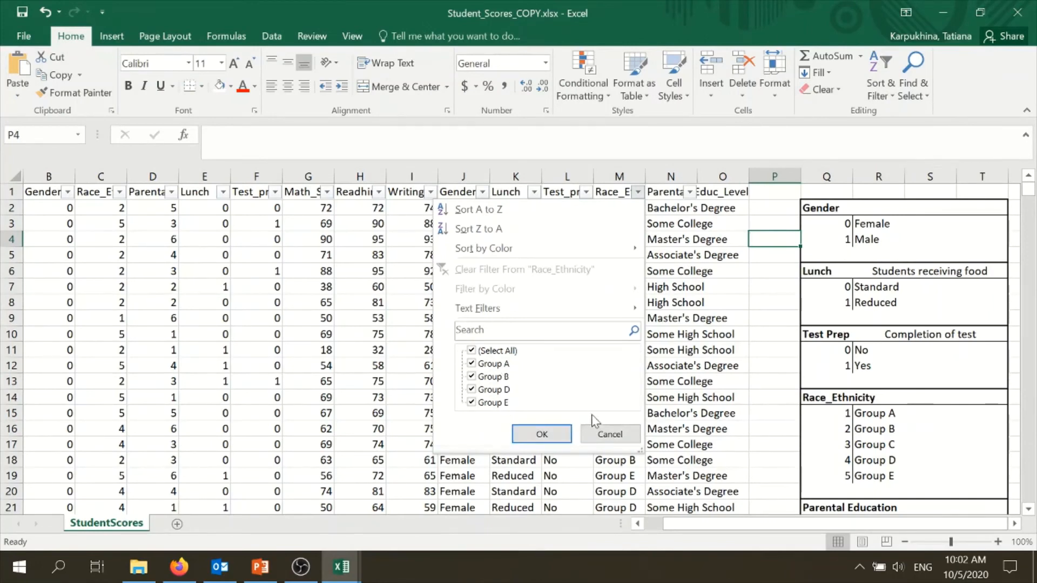
pyautogui.click(594, 432)
pyautogui.click(683, 208)
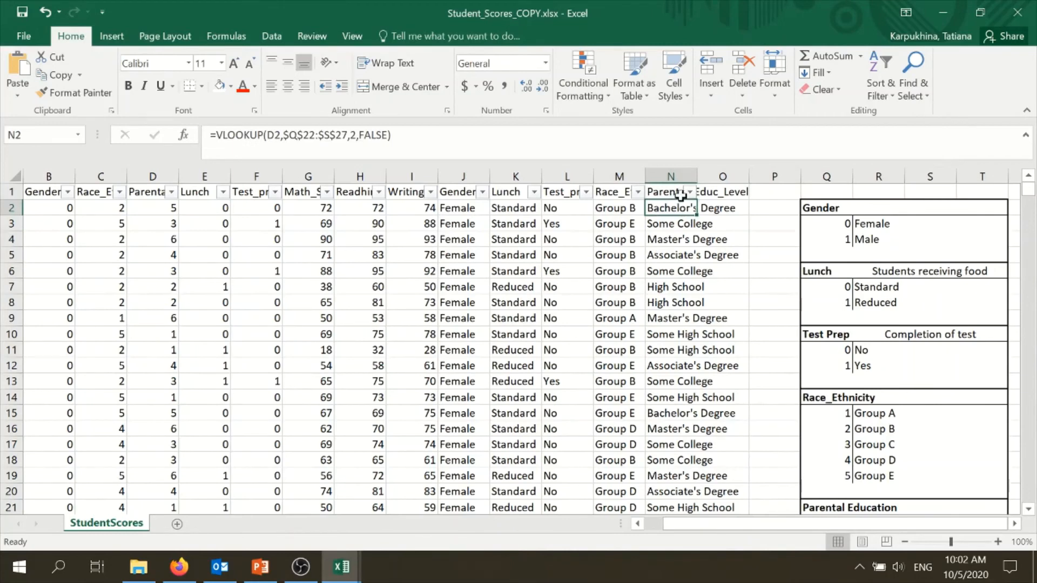
pyautogui.click(689, 192)
pyautogui.moveTo(686, 374); pyautogui.dragTo(690, 388)
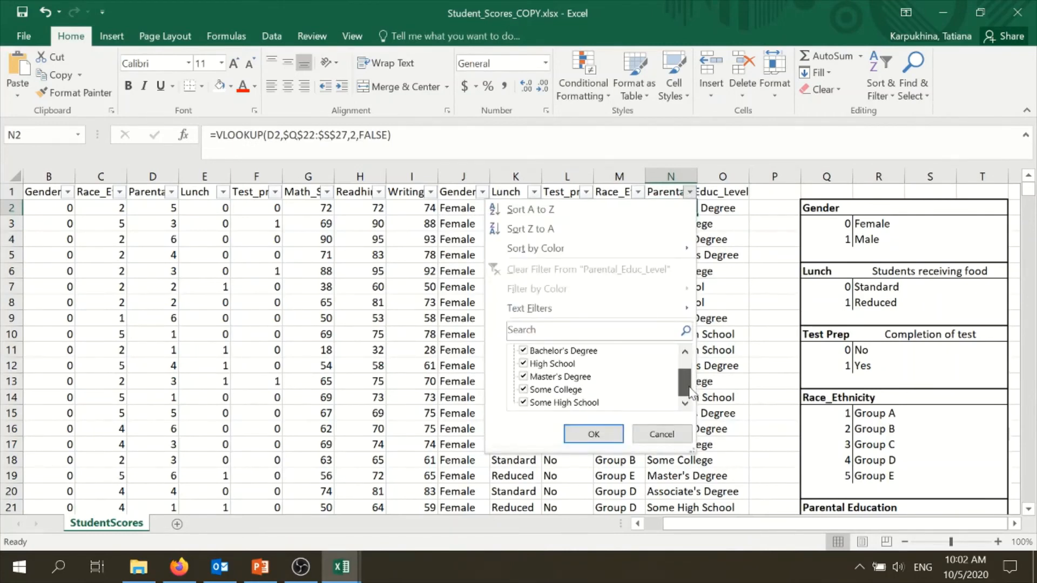
pyautogui.click(594, 432)
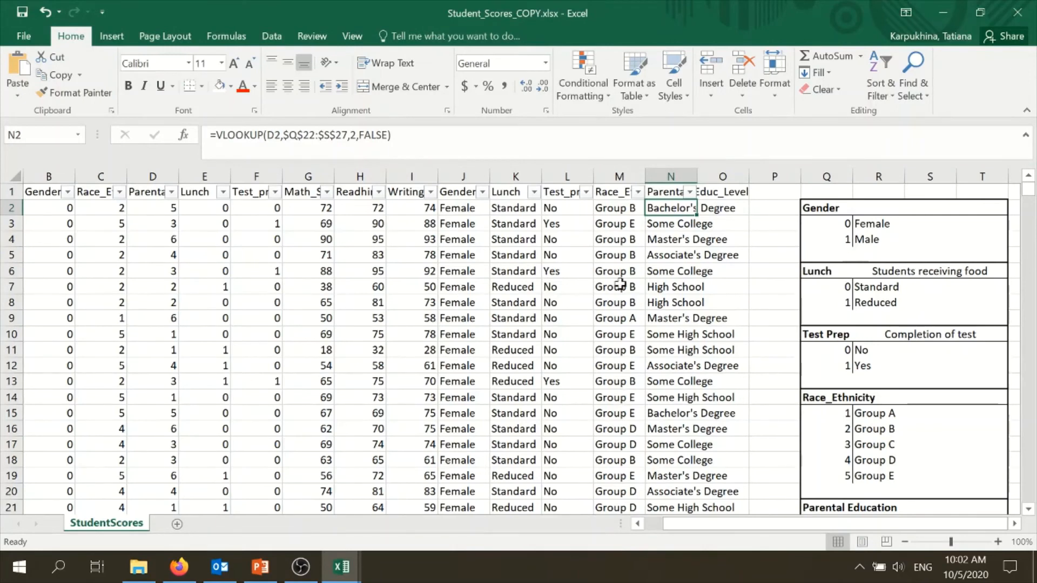
# Step: Review the recoded text columns J through N against the original numeric code columns starting at column B
pyautogui.moveTo(718, 525); pyautogui.dragTo(712, 533)
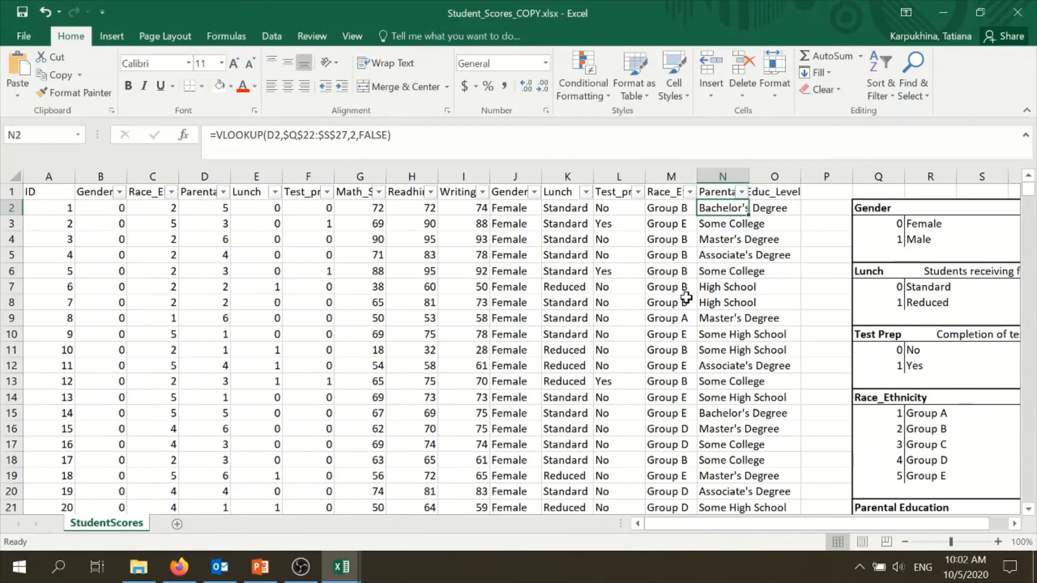
pyautogui.click(529, 176)
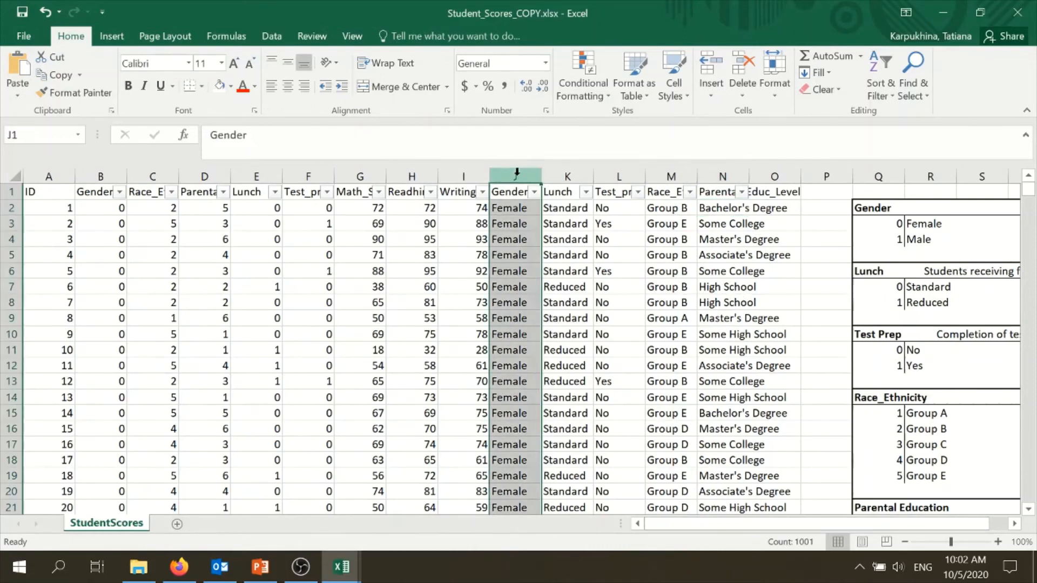
pyautogui.click(580, 176)
pyautogui.click(632, 176)
pyautogui.click(669, 176)
pyautogui.click(726, 176)
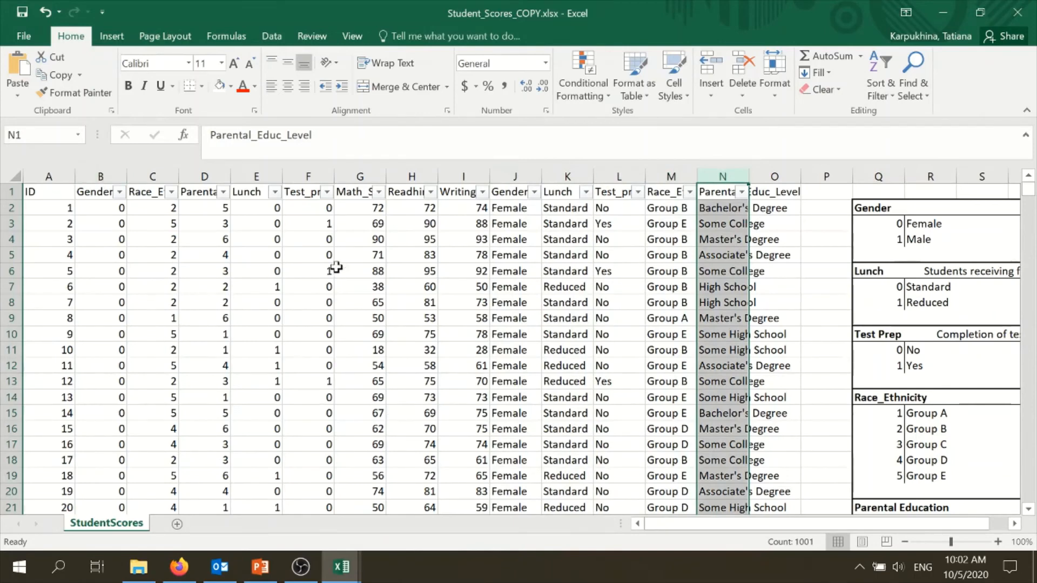
pyautogui.moveTo(100, 174); pyautogui.dragTo(275, 157)
pyautogui.click(273, 323)
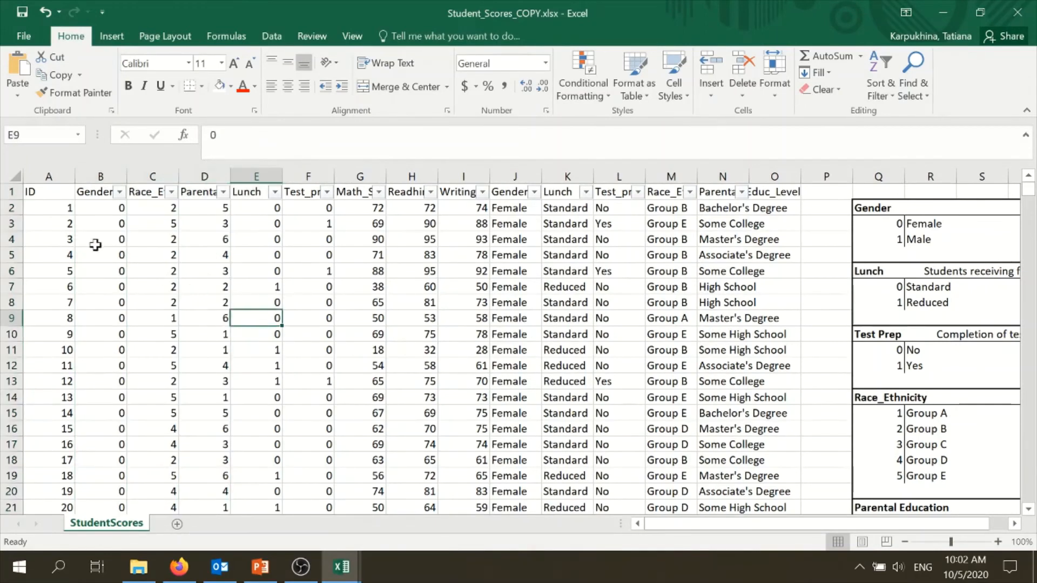
# Step: Try deleting the numeric Gender column B to test the dependent formulas, and undo the deletion
pyautogui.click(106, 173)
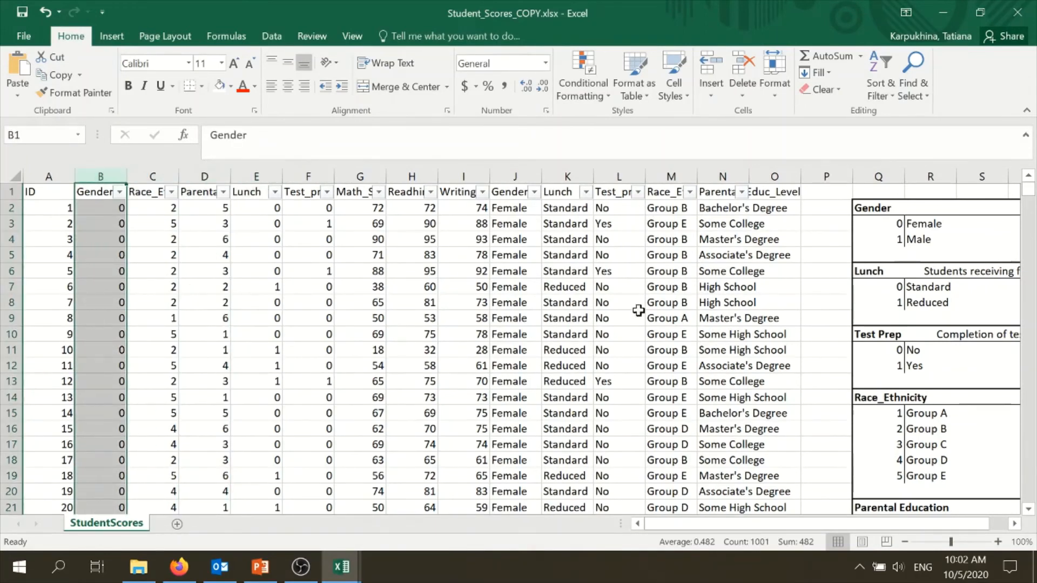
pyautogui.rightClick(89, 174)
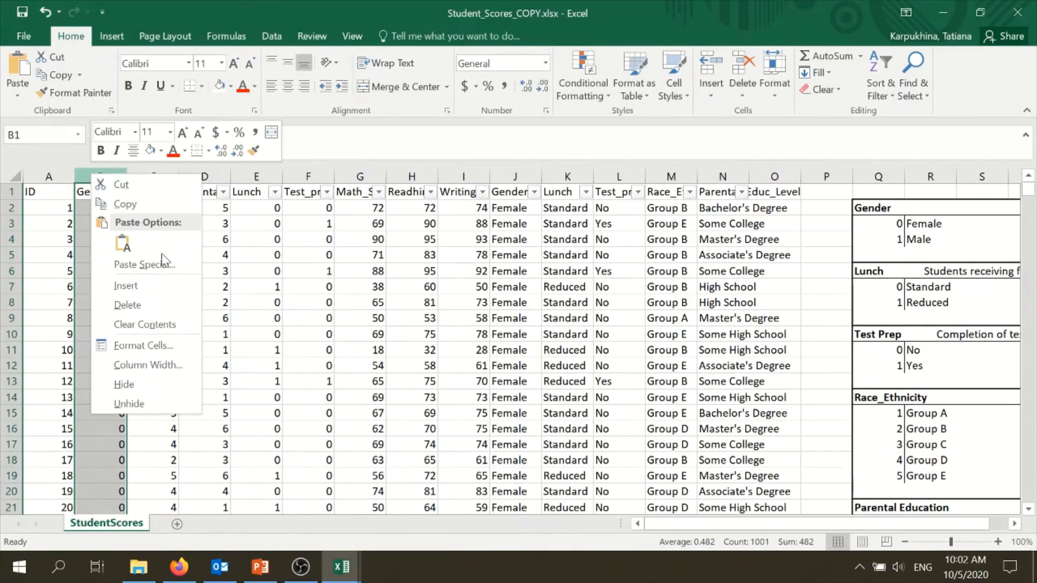
pyautogui.click(146, 313)
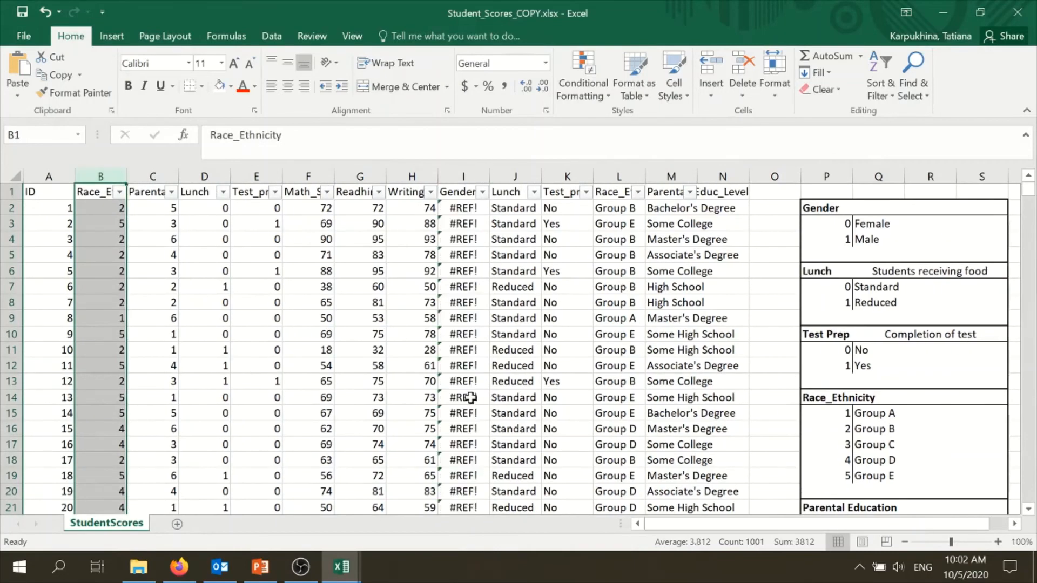
pyautogui.click(46, 13)
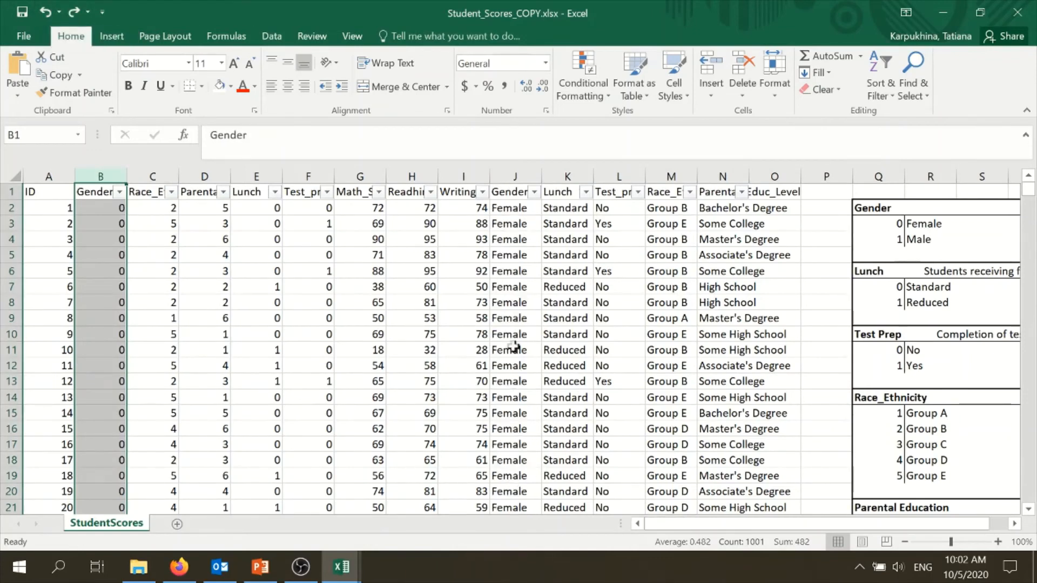
# Step: Examine the Gender formula in J2 and the Test_prep formula in L8 against the source code columns B through F
pyautogui.click(518, 212)
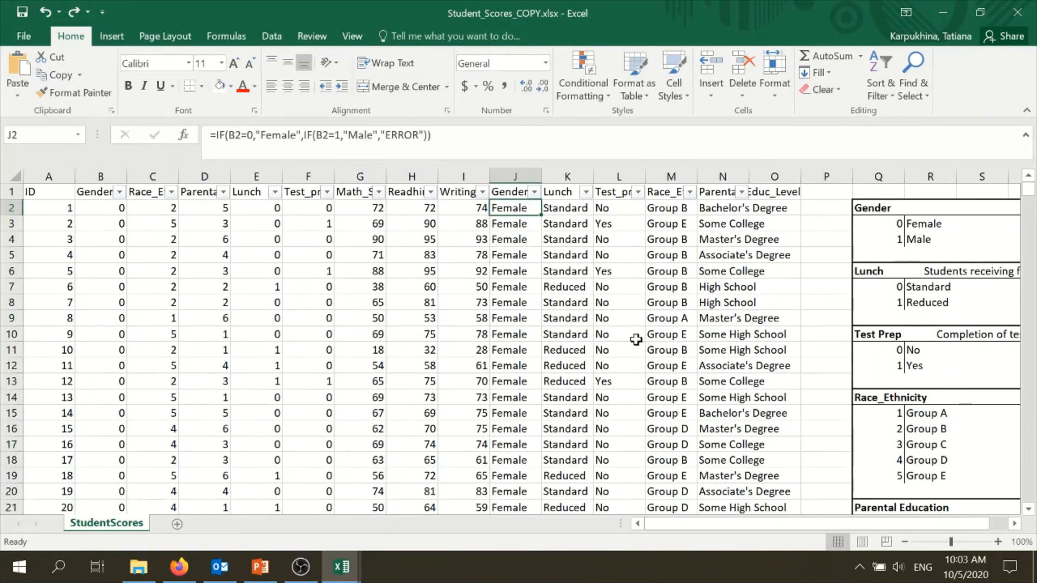
pyautogui.moveTo(100, 176); pyautogui.dragTo(313, 171)
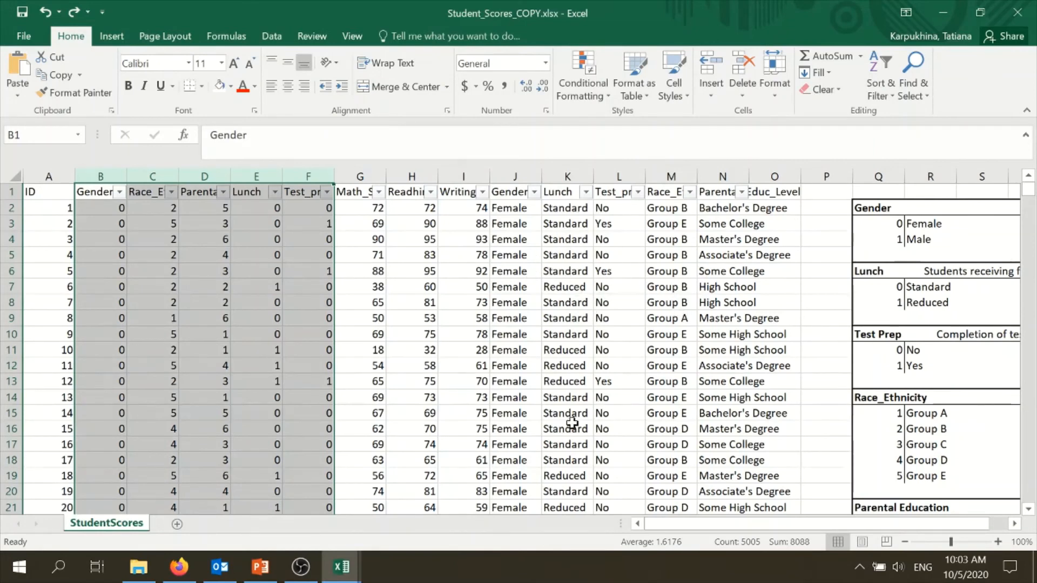
pyautogui.click(609, 303)
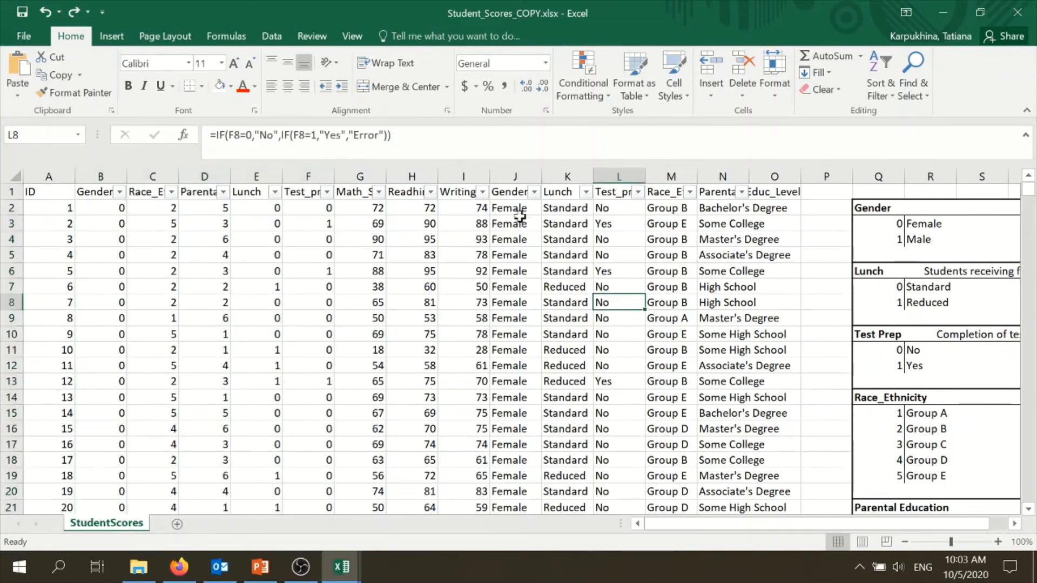
# Step: Try replacing the formulas in J2:N1001 with their values by copying the range and pasting values only over it
pyautogui.moveTo(518, 211); pyautogui.dragTo(735, 214)
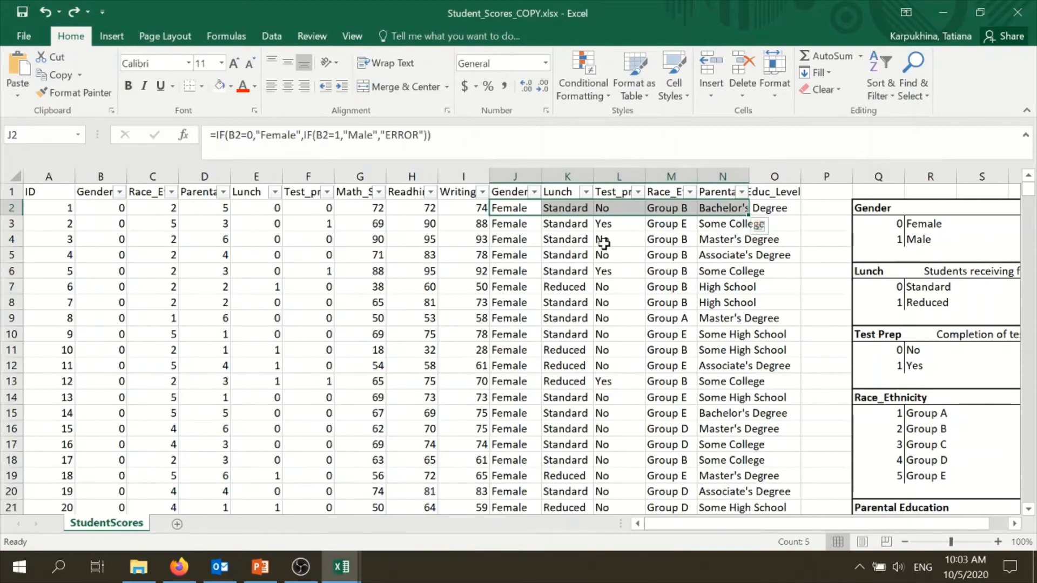
pyautogui.hotkey('ctrl', 'shift', 'Down')
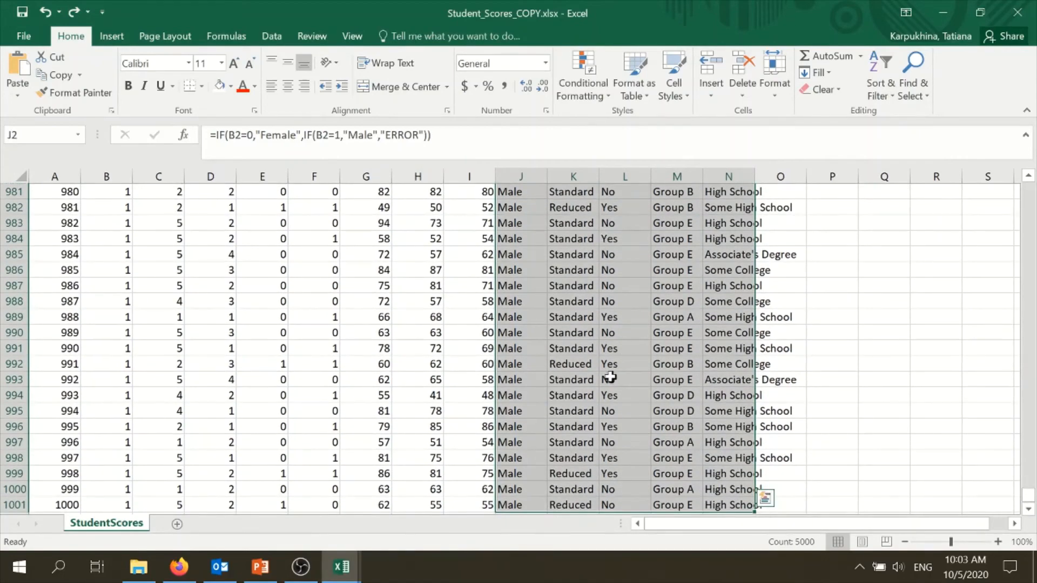
pyautogui.scroll(2, 649, 409)
pyautogui.scroll(-3, 689, 423)
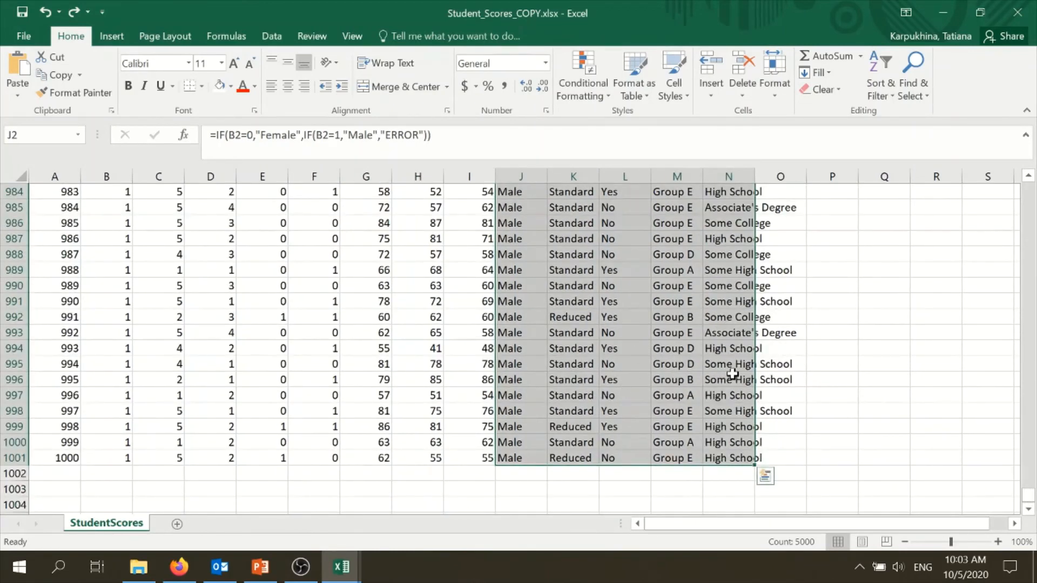
pyautogui.hotkey('ctrl', 'c')
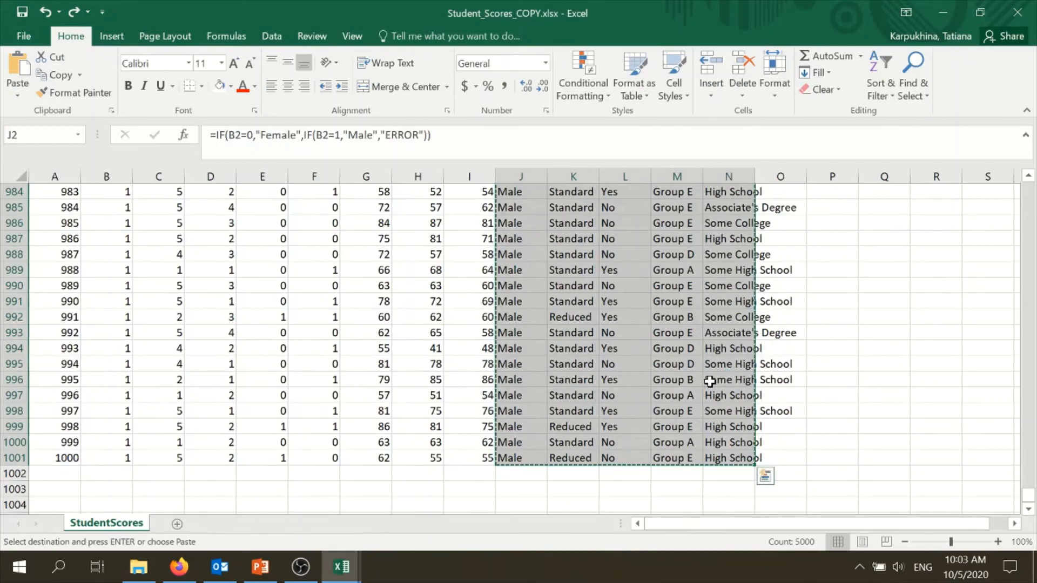
pyautogui.hotkey('ctrl', 'v')
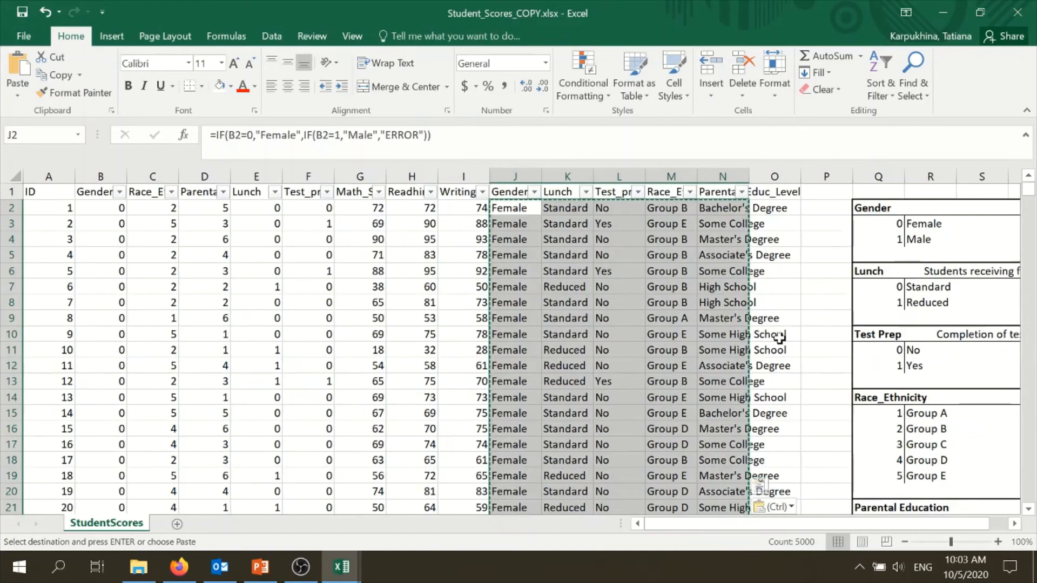
pyautogui.click(792, 508)
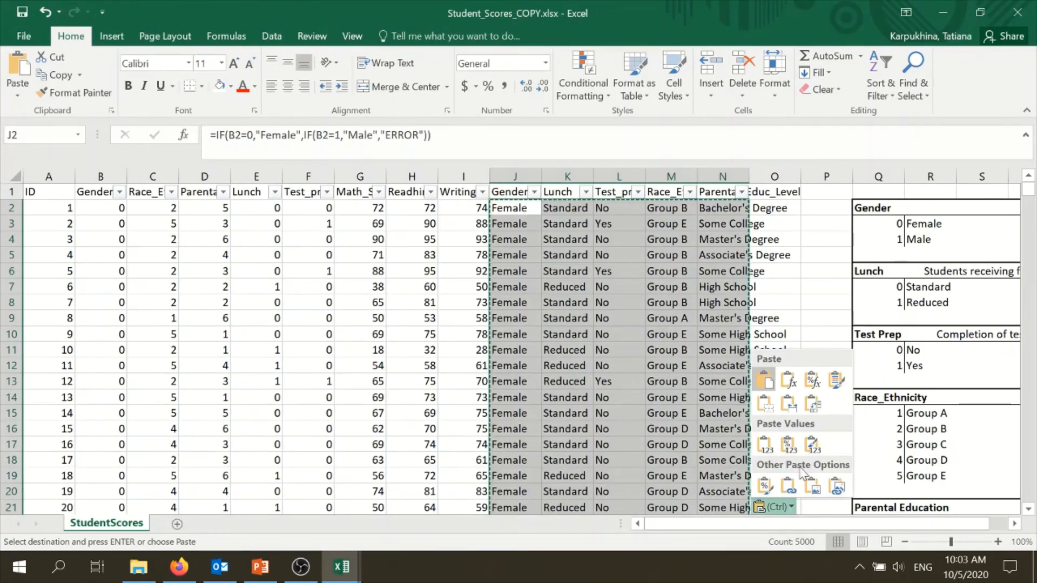
pyautogui.click(764, 445)
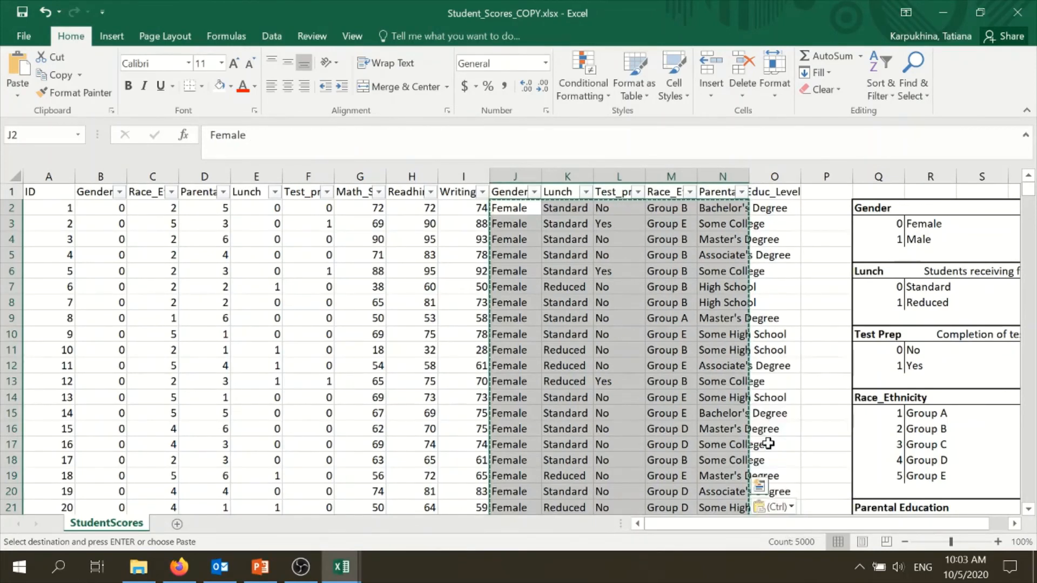
# Step: Inspect several cells across the recoded columns J through N to see whether they hold text values or formulas
pyautogui.click(574, 229)
pyautogui.click(513, 225)
pyautogui.click(501, 268)
pyautogui.click(530, 298)
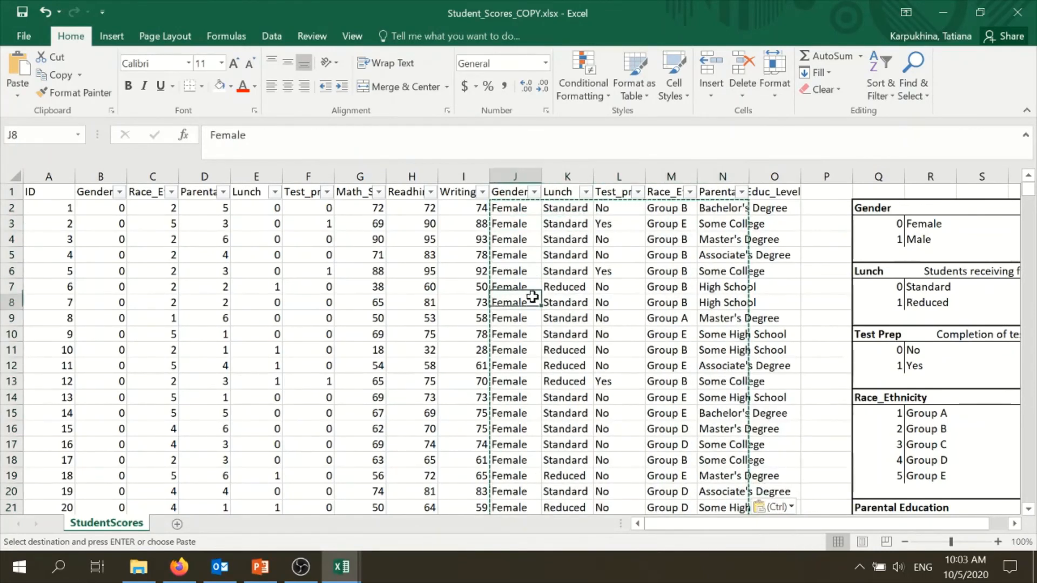
pyautogui.click(579, 258)
pyautogui.click(708, 271)
pyautogui.click(669, 350)
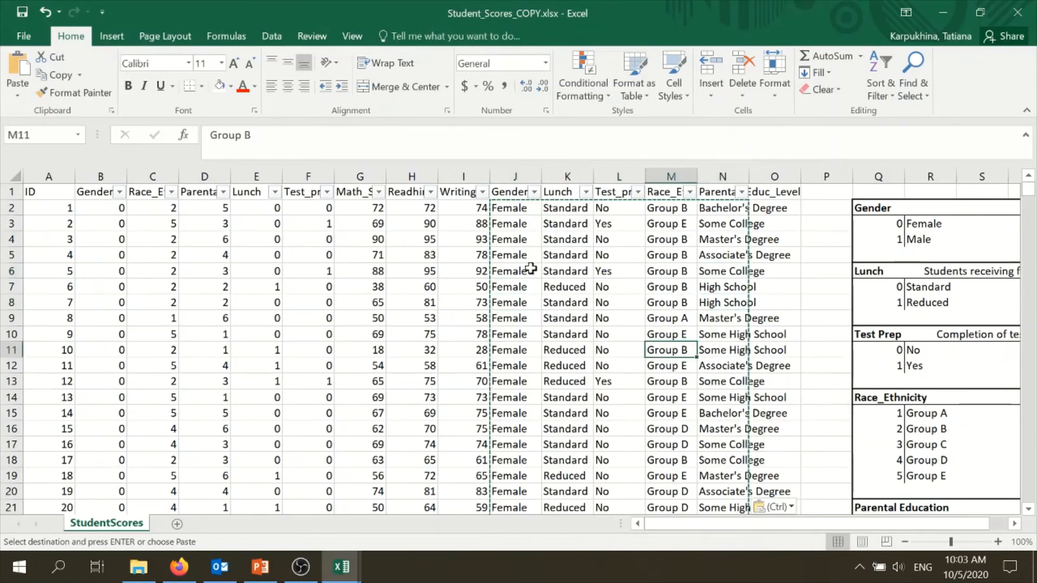
pyautogui.click(545, 241)
# Step: Try deleting the numeric Gender column B and check the first cell of the recoded Gender column
pyautogui.click(91, 177)
pyautogui.rightClick(89, 178)
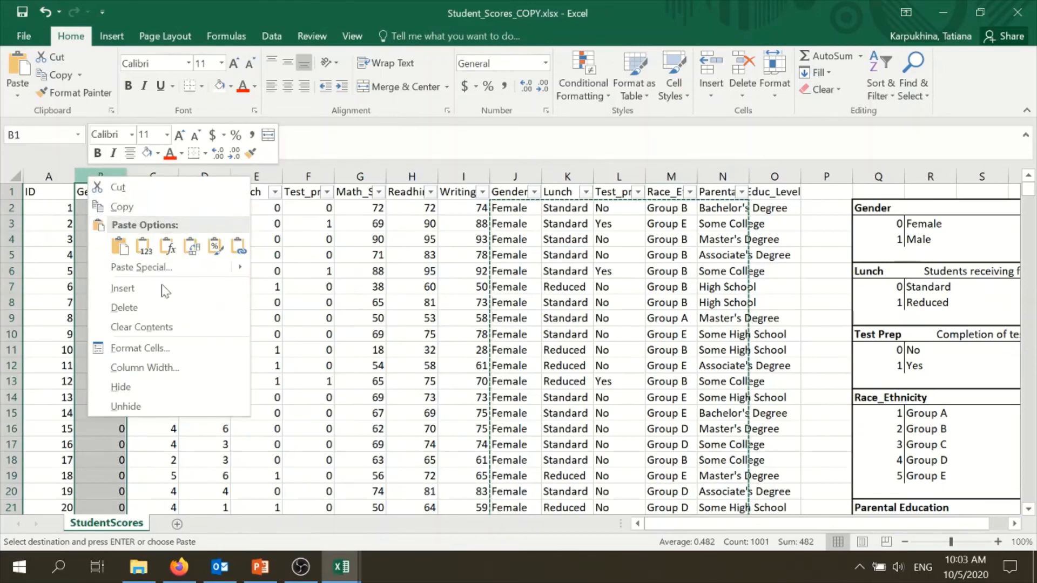
pyautogui.click(153, 309)
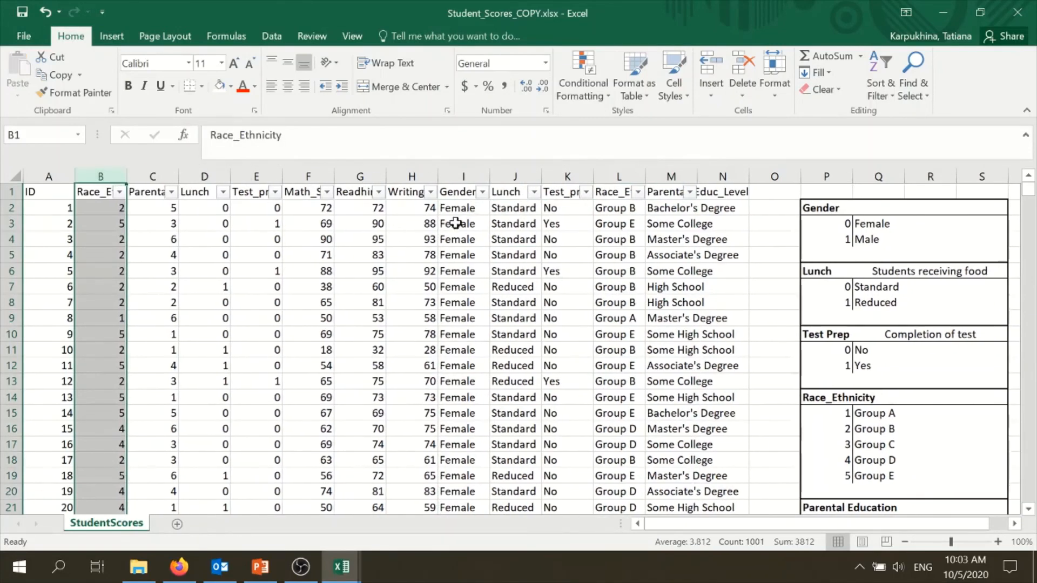
pyautogui.click(468, 212)
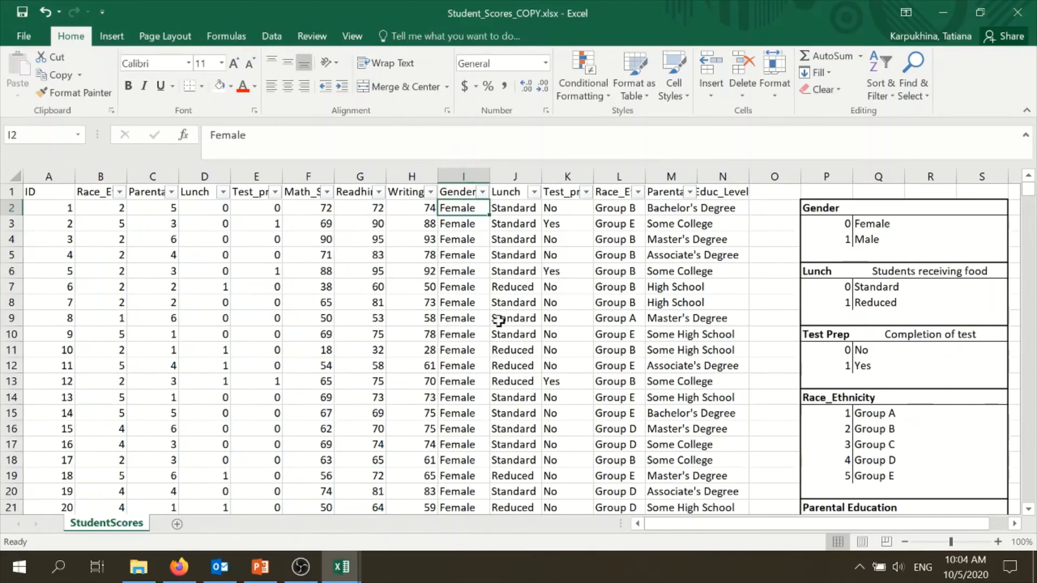
# Step: Undo the Gender column deletion and the values-only paste, check the formula in M6, and cancel copy mode
pyautogui.click(47, 12)
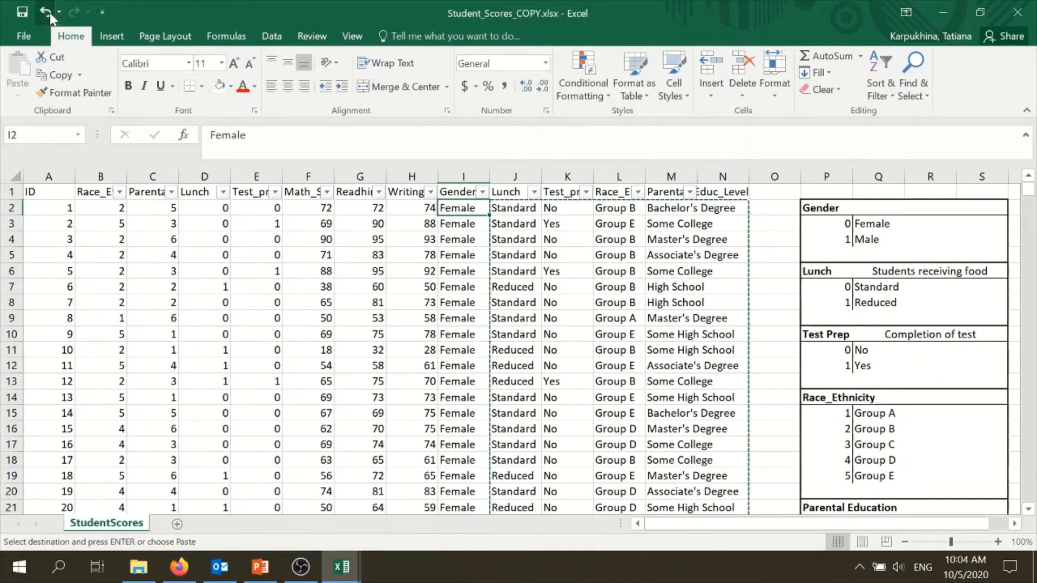
pyautogui.click(47, 12)
pyautogui.click(47, 12)
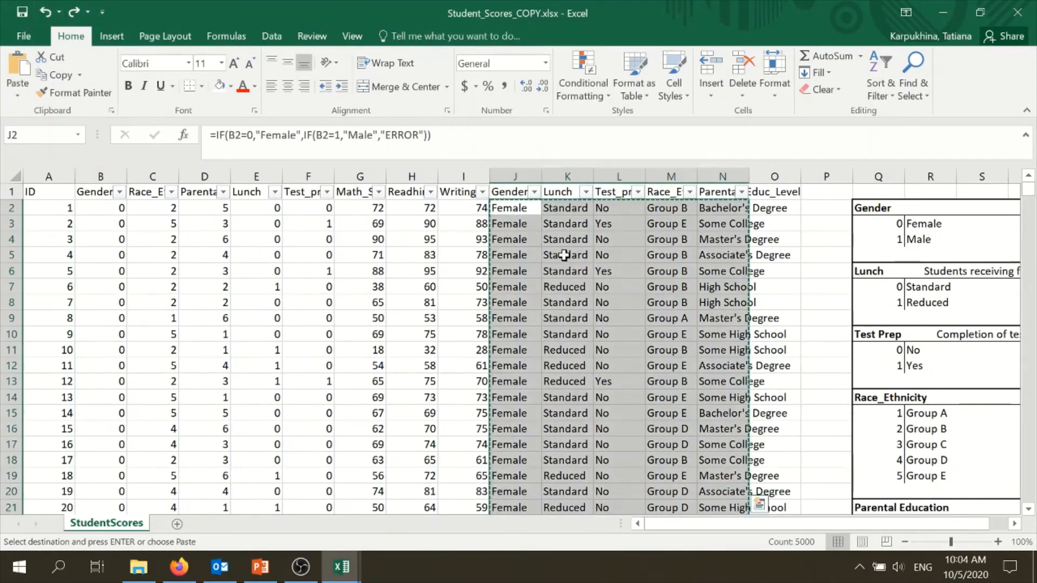
pyautogui.click(661, 270)
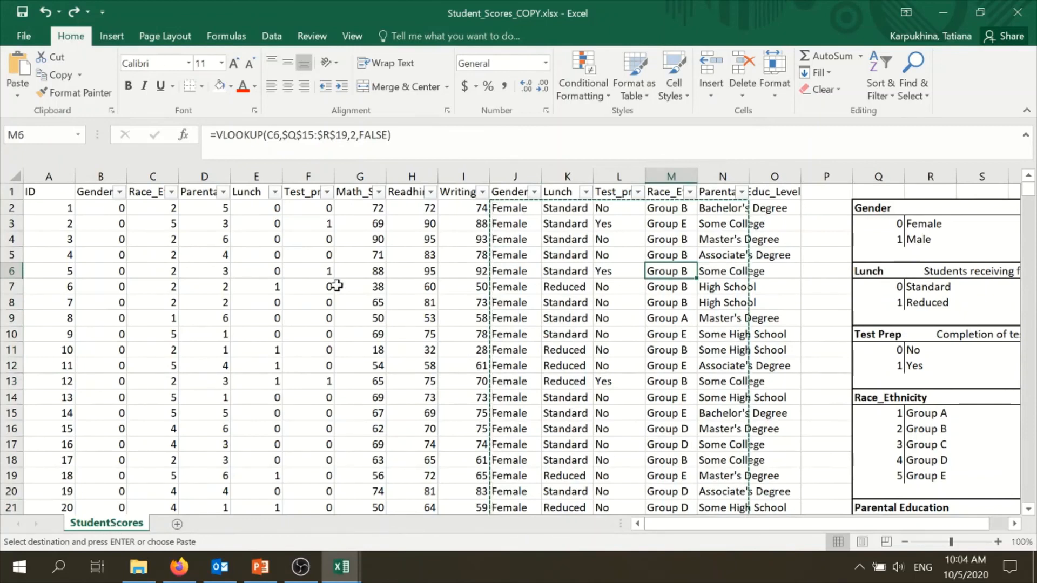
pyautogui.press('Escape')
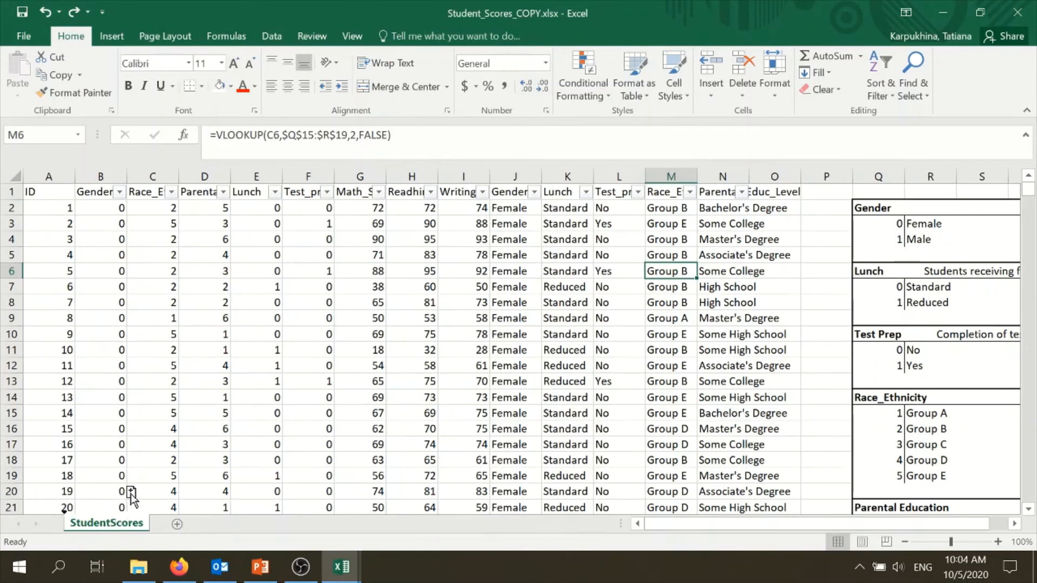
# Step: Duplicate the StudentScores sheet after the original and check the recoding formulas in both sheets
pyautogui.moveTo(131, 494)
pyautogui.mouseDown()
pyautogui.moveTo(122, 510)
pyautogui.moveTo(148, 488)
pyautogui.moveTo(175, 489)
pyautogui.mouseUp()
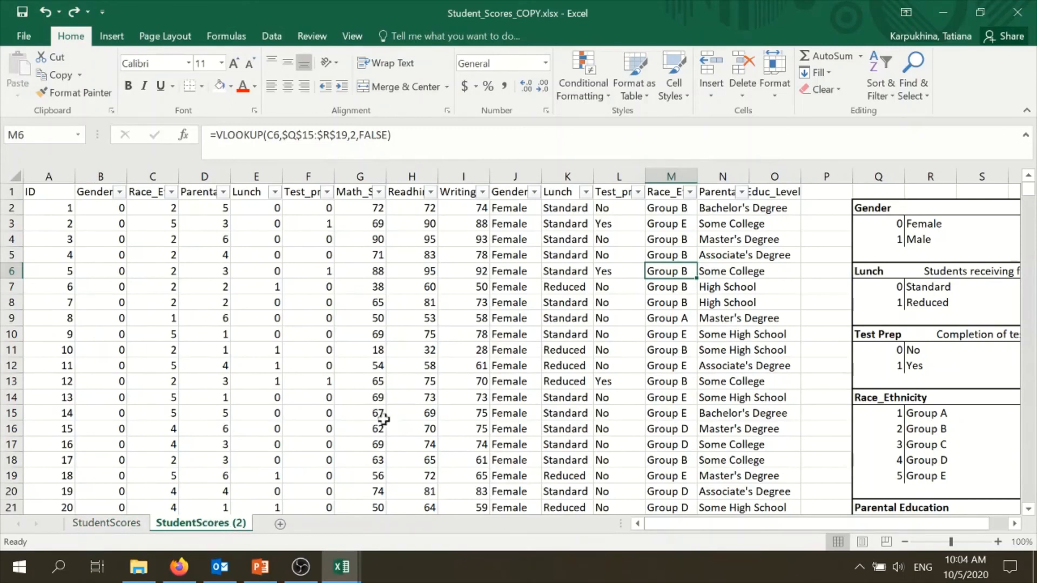
pyautogui.click(491, 365)
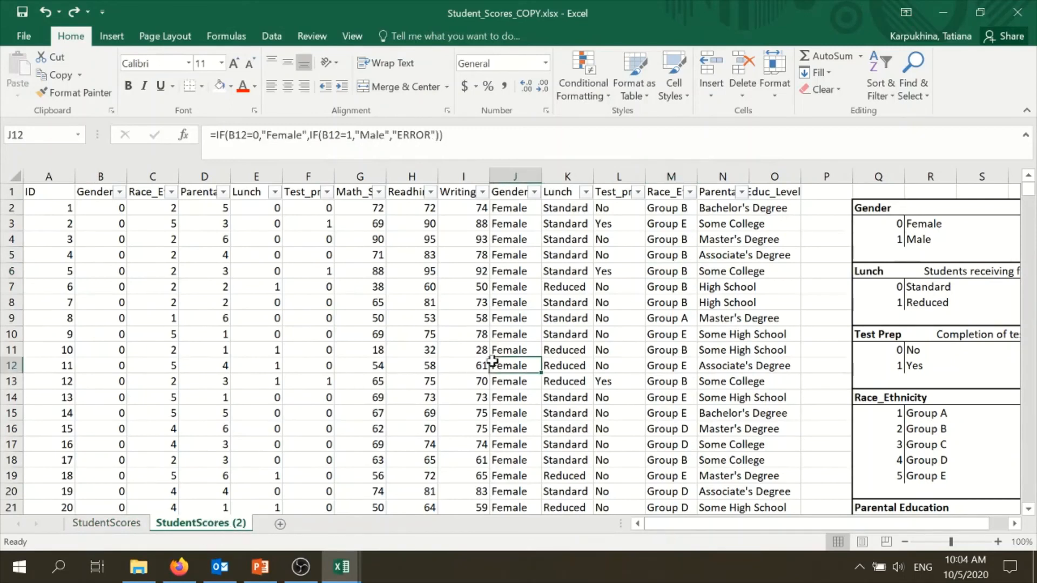
pyautogui.click(107, 524)
pyautogui.click(513, 286)
pyautogui.click(669, 255)
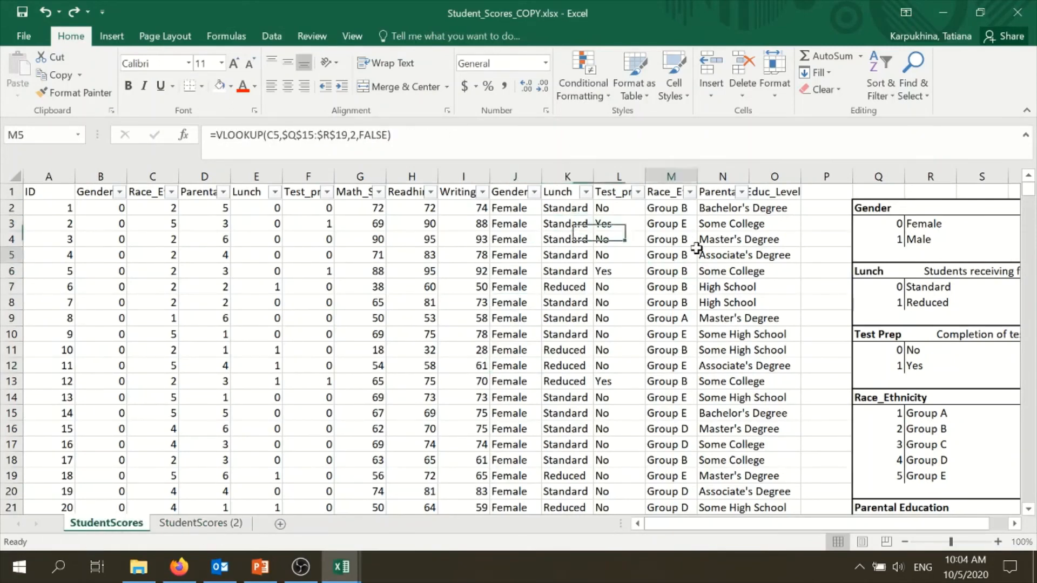
pyautogui.click(621, 335)
pyautogui.click(626, 382)
# Step: On the StudentScores (2) sheet, replace the formulas in J2:N1001 with their values using a values-only paste
pyautogui.click(197, 524)
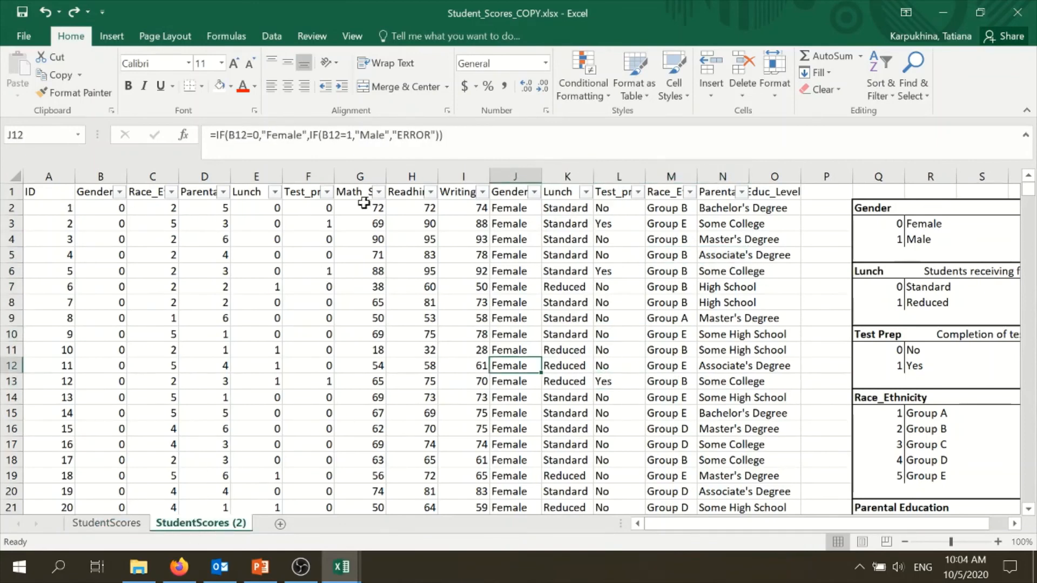
pyautogui.moveTo(524, 208); pyautogui.dragTo(738, 207)
pyautogui.hotkey('ctrl', 'shift', 'Down')
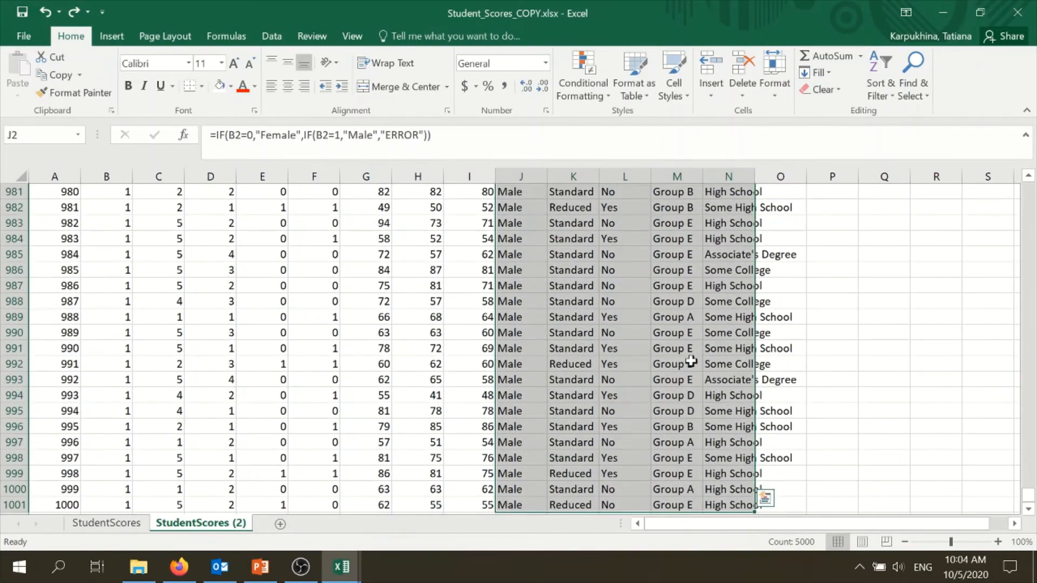
pyautogui.hotkey('ctrl', 'c')
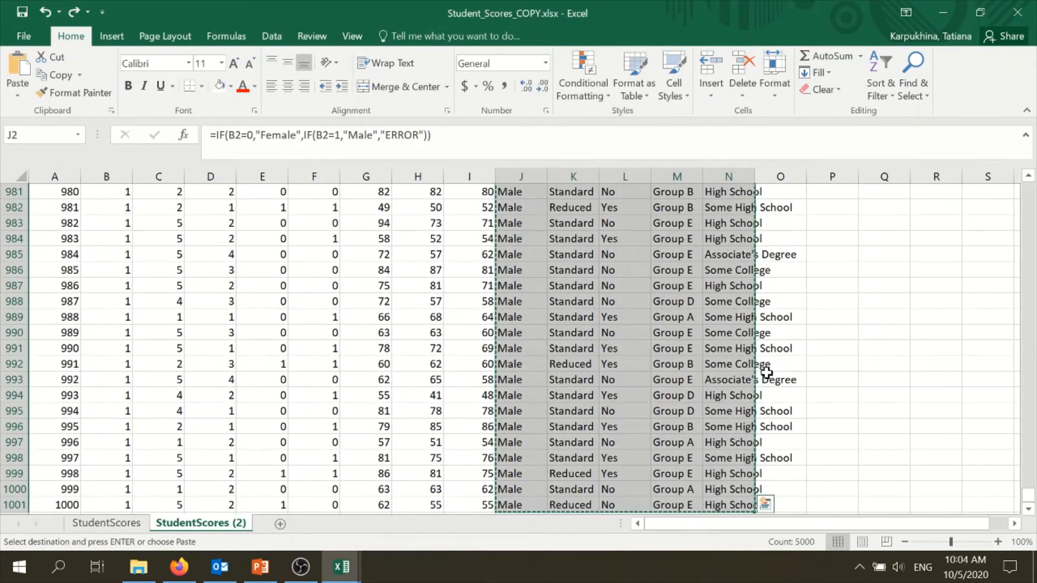
pyautogui.hotkey('ctrl', 'v')
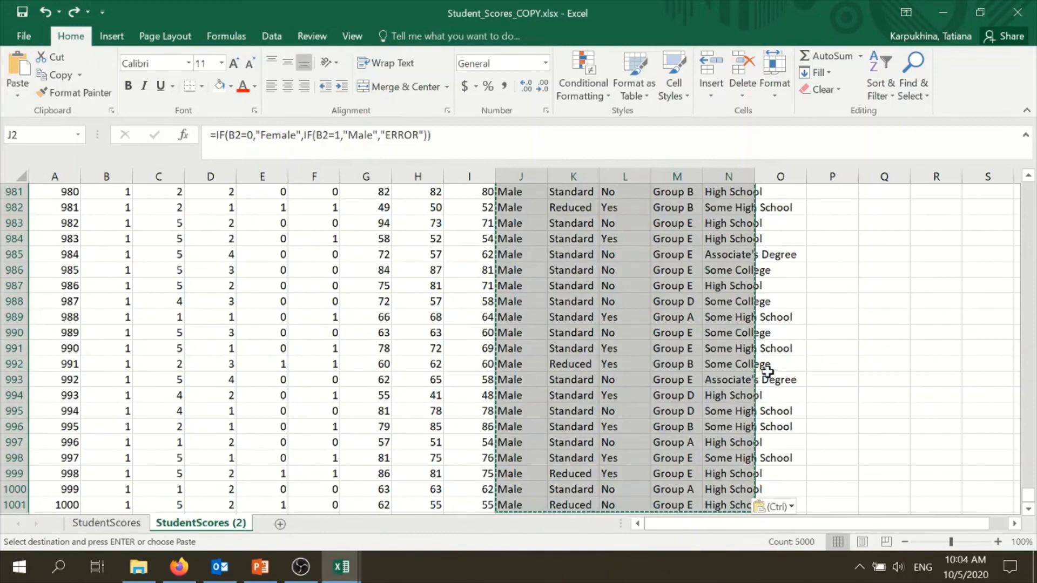
pyautogui.click(788, 507)
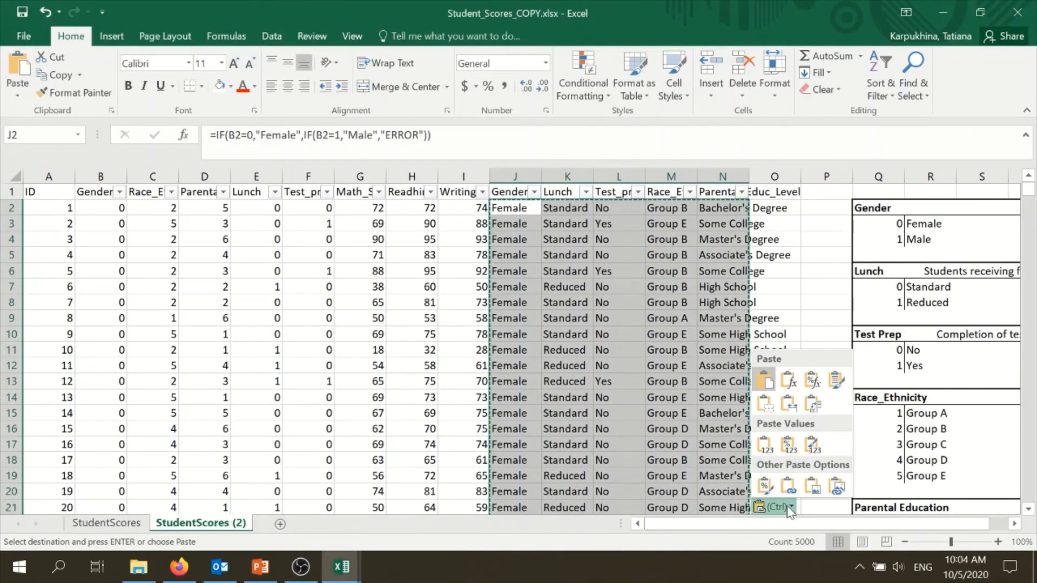
pyautogui.click(763, 445)
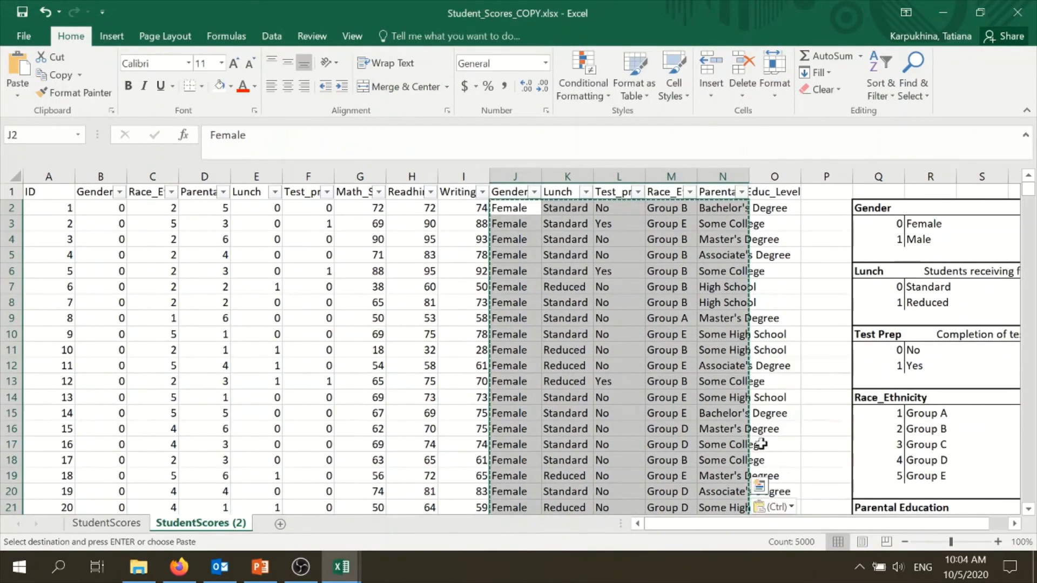
# Step: Compare recoded cells in StudentScores (2) with the formula cells in the original StudentScores sheet
pyautogui.click(619, 271)
pyautogui.click(673, 234)
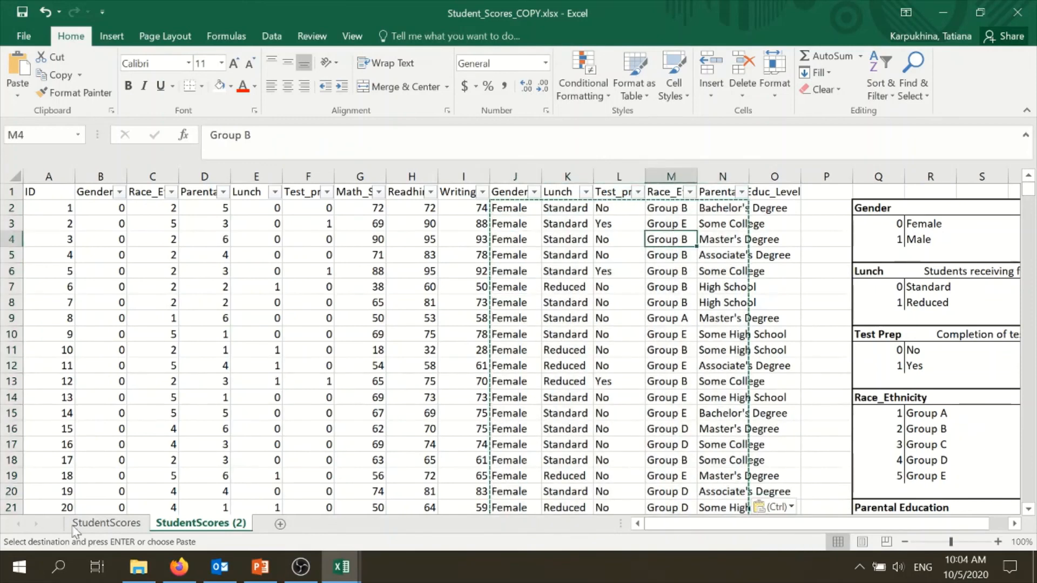
pyautogui.click(123, 523)
pyautogui.click(528, 247)
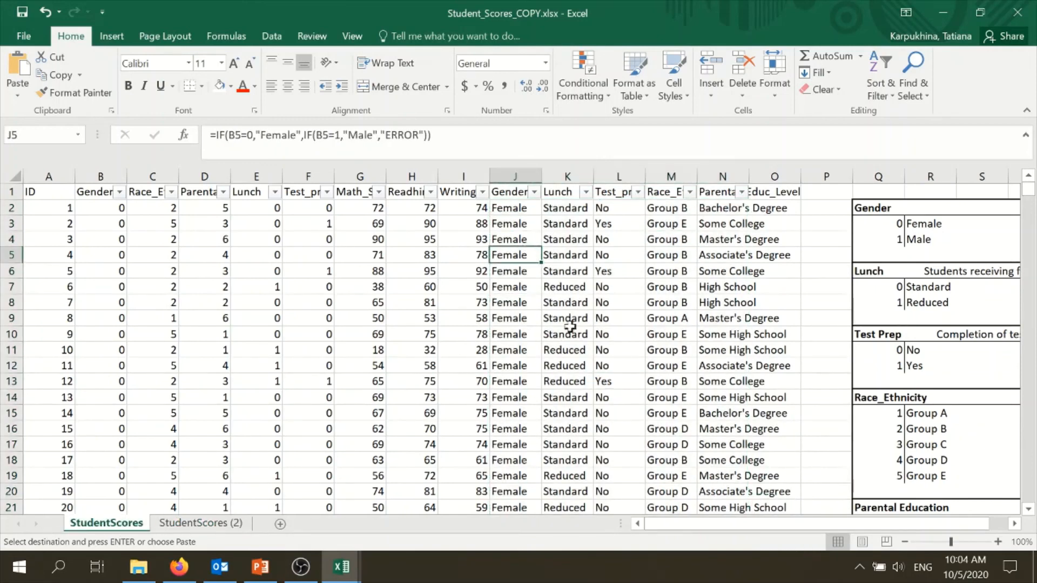
pyautogui.click(618, 318)
pyautogui.click(671, 287)
# Step: On the StudentScores (2) sheet, cancel copy mode and delete the numeric code columns B through F, Gender to Test_prep
pyautogui.click(212, 527)
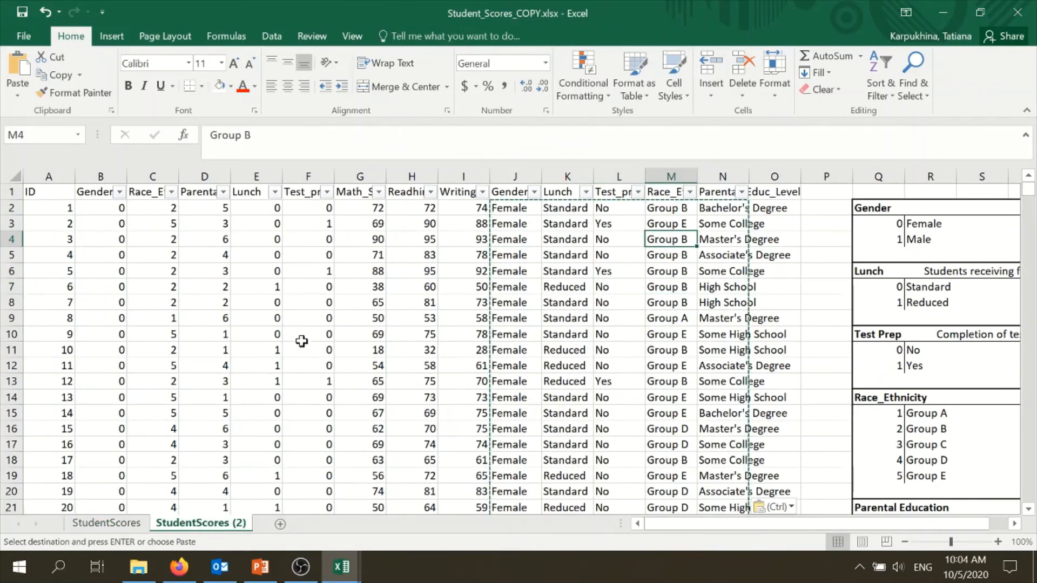
pyautogui.click(556, 284)
pyautogui.press('Escape')
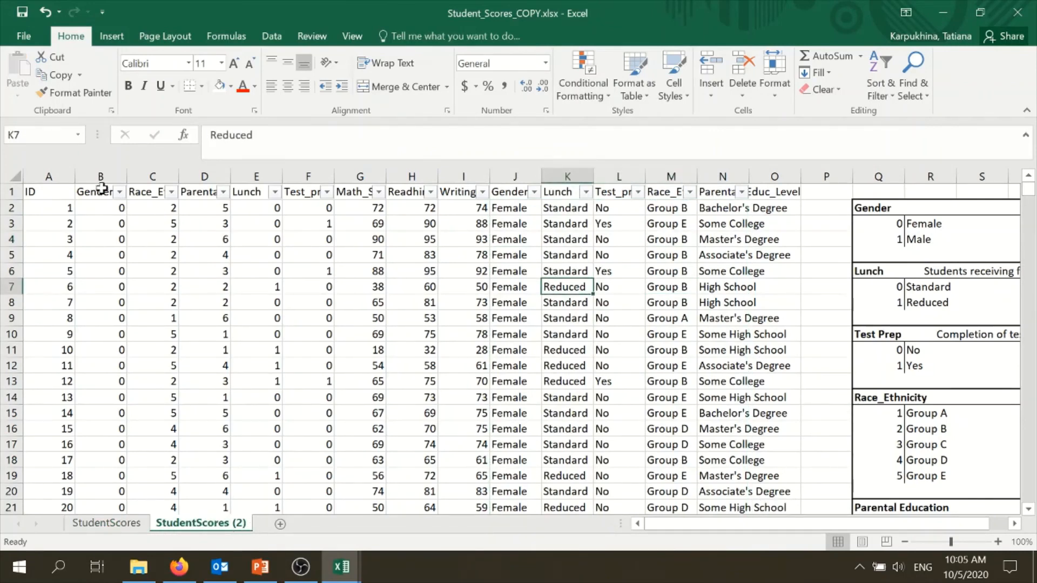
pyautogui.moveTo(99, 176); pyautogui.dragTo(304, 176)
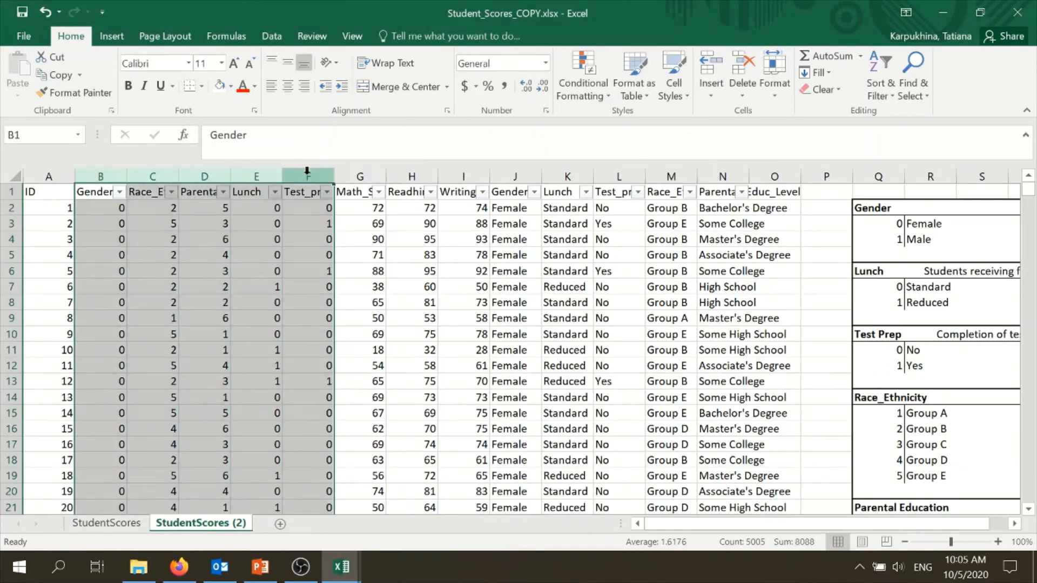
pyautogui.rightClick(303, 176)
pyautogui.press('Escape')
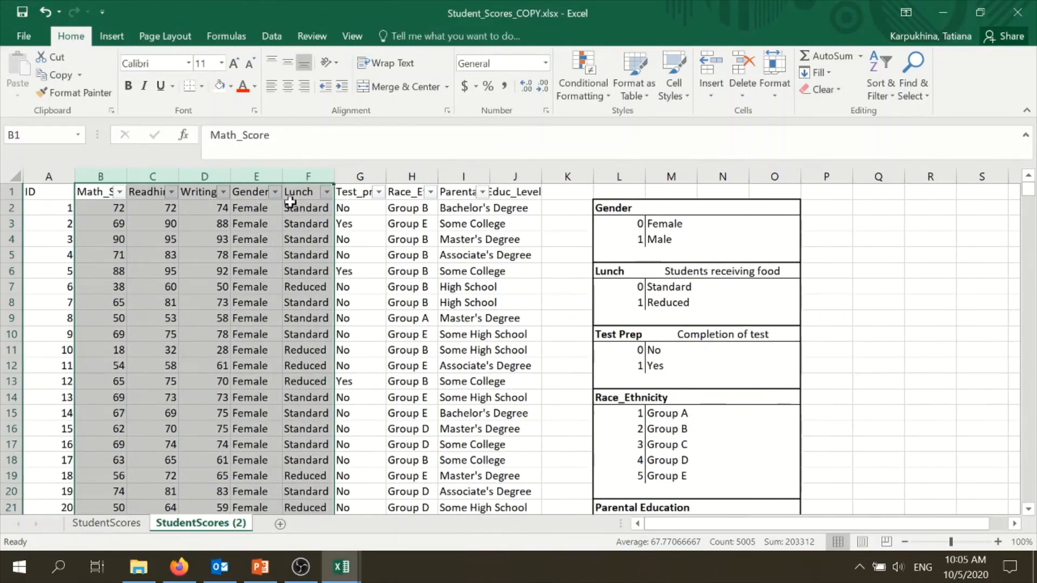
# Step: Review the remaining score columns and recoded text columns on the StudentScores (2) sheet
pyautogui.click(290, 204)
pyautogui.click(246, 350)
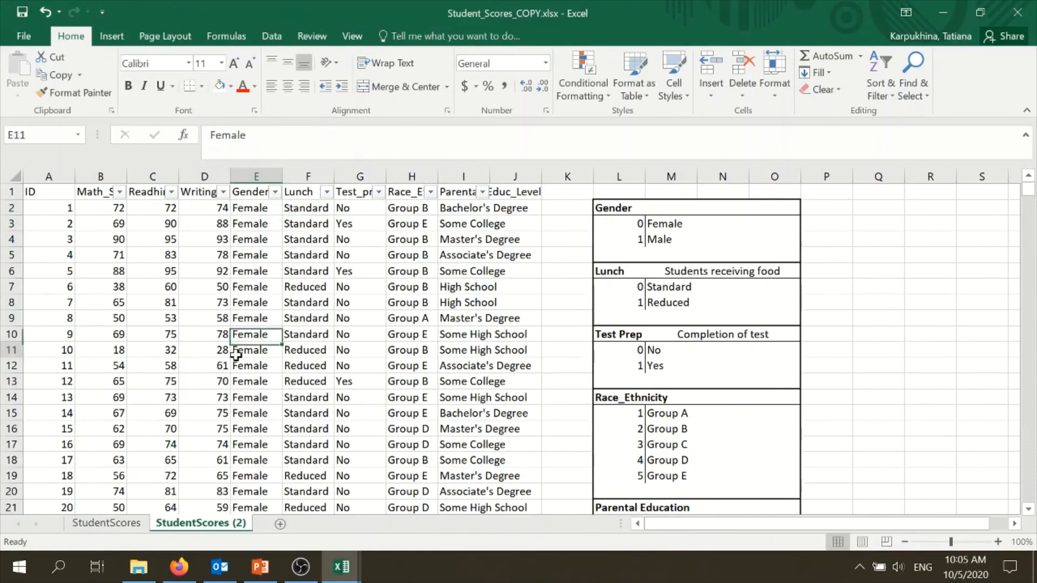
pyautogui.click(378, 351)
pyautogui.click(456, 240)
pyautogui.click(355, 399)
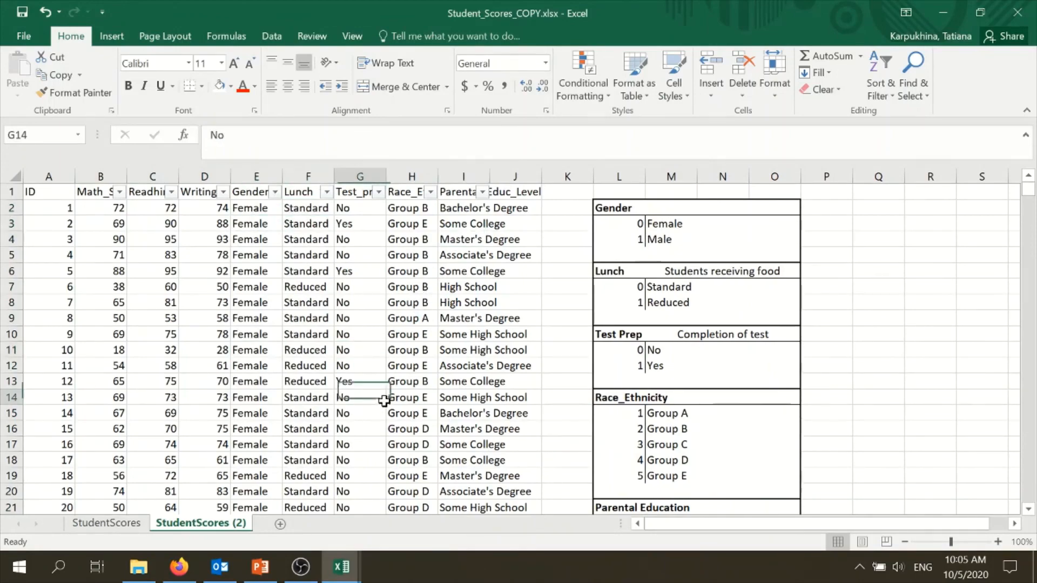
pyautogui.scroll(-6, 726, 313)
pyautogui.scroll(6, 726, 313)
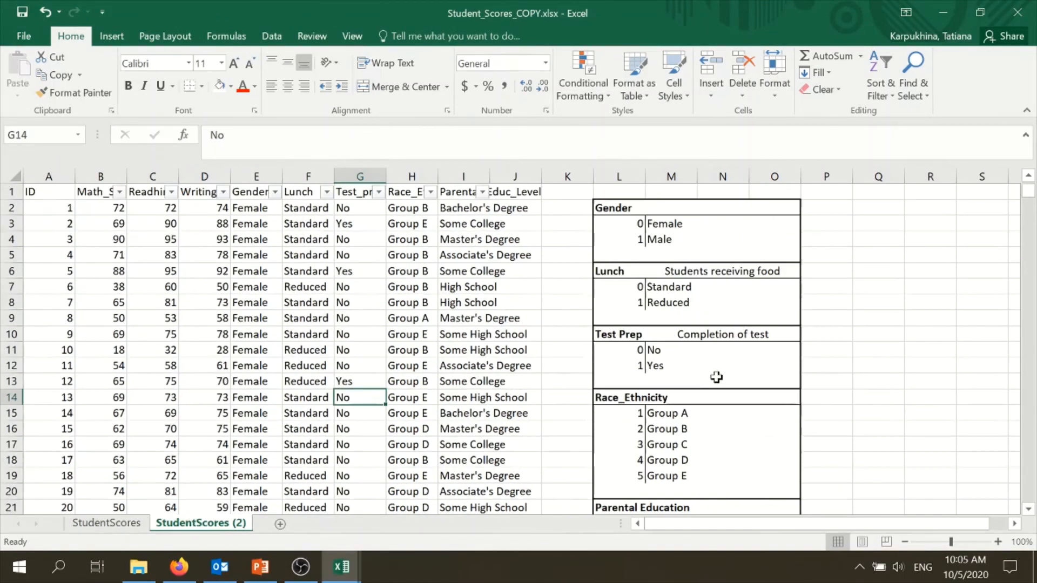
# Step: Delete the code legend columns L through O on the StudentScores (2) sheet
pyautogui.moveTo(629, 176); pyautogui.dragTo(775, 178)
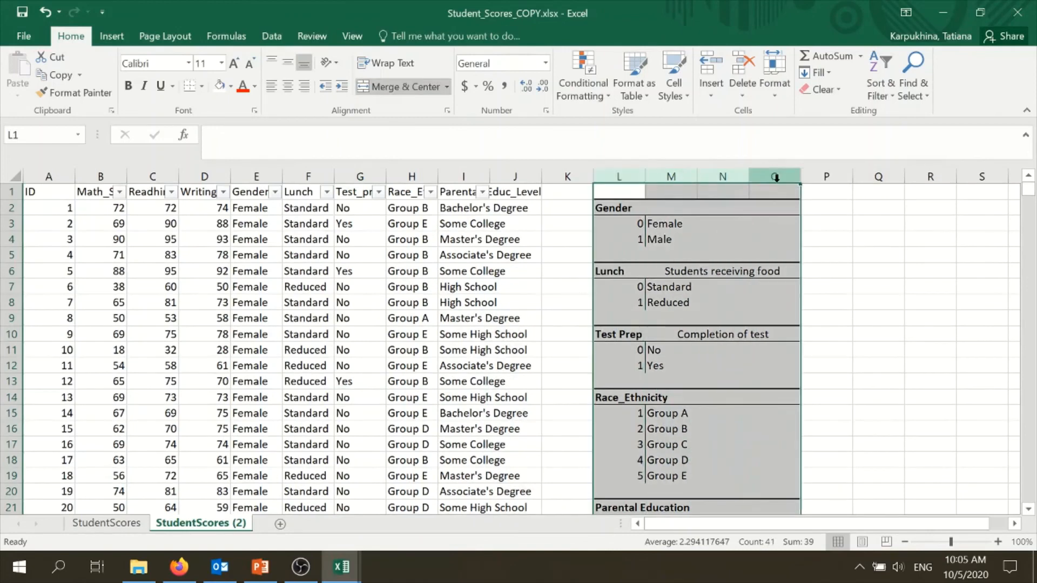
pyautogui.rightClick(779, 175)
pyautogui.click(856, 307)
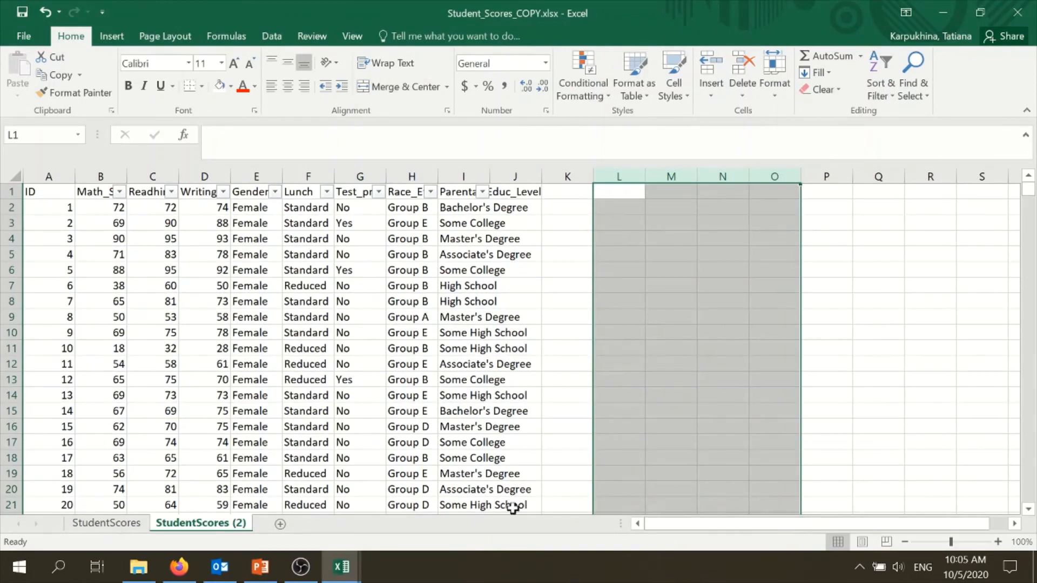
# Step: Set the tab color of the StudentScores (2) sheet to standard green
pyautogui.rightClick(222, 523)
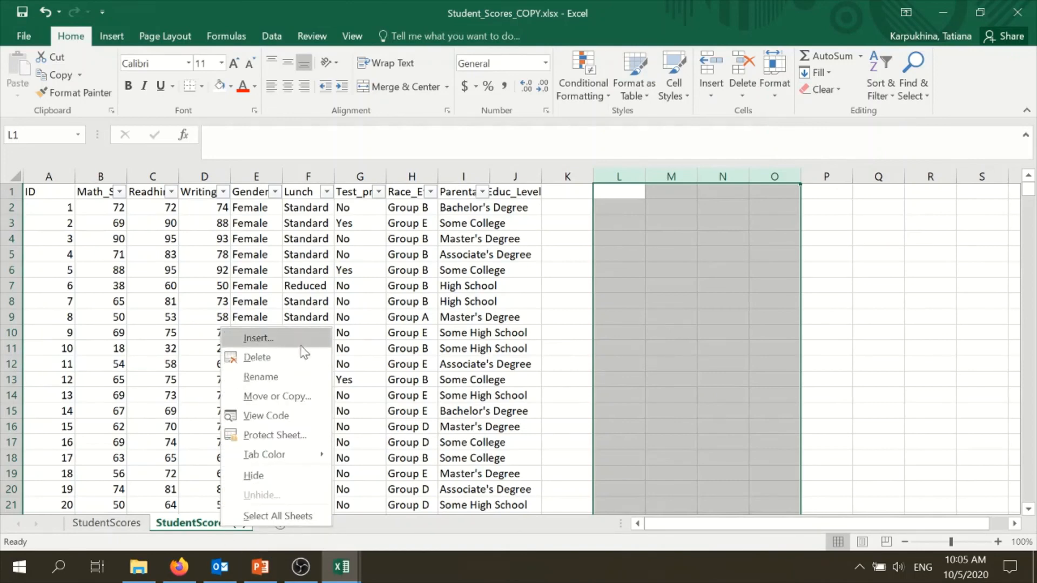
pyautogui.moveTo(318, 455)
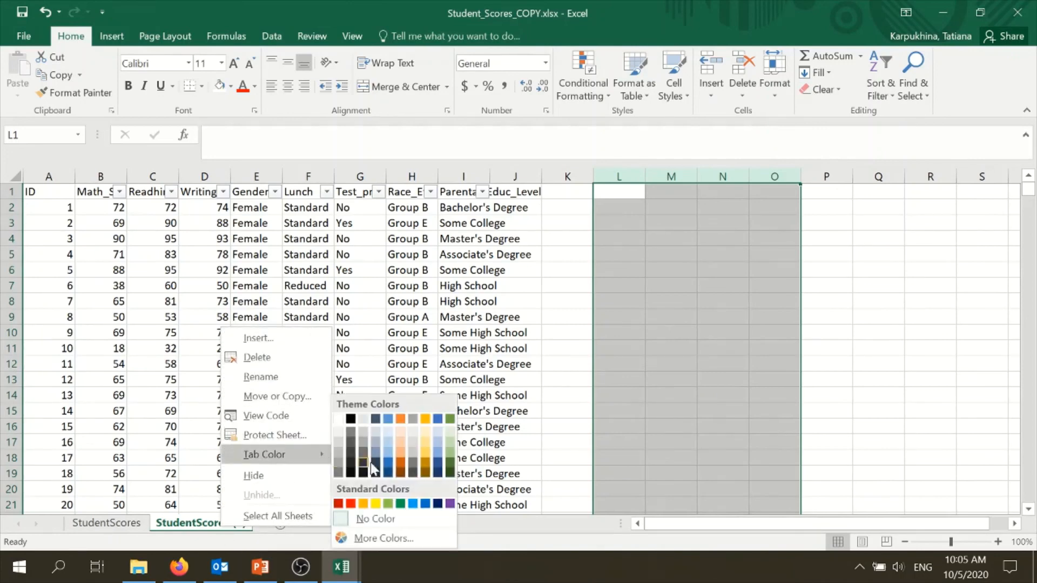
pyautogui.click(413, 504)
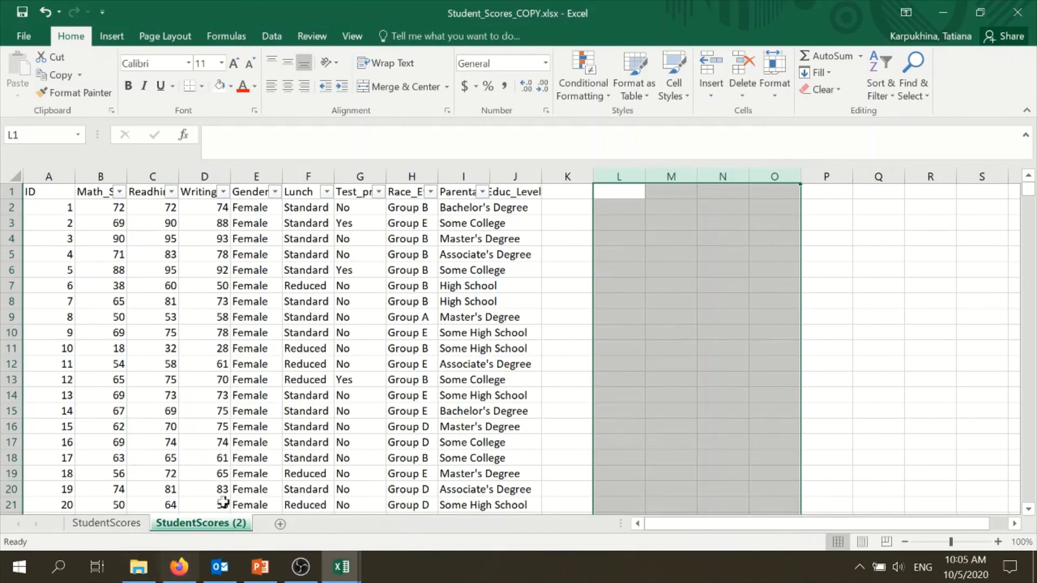
# Step: Rename the StudentScores sheet as Original
pyautogui.click(98, 522)
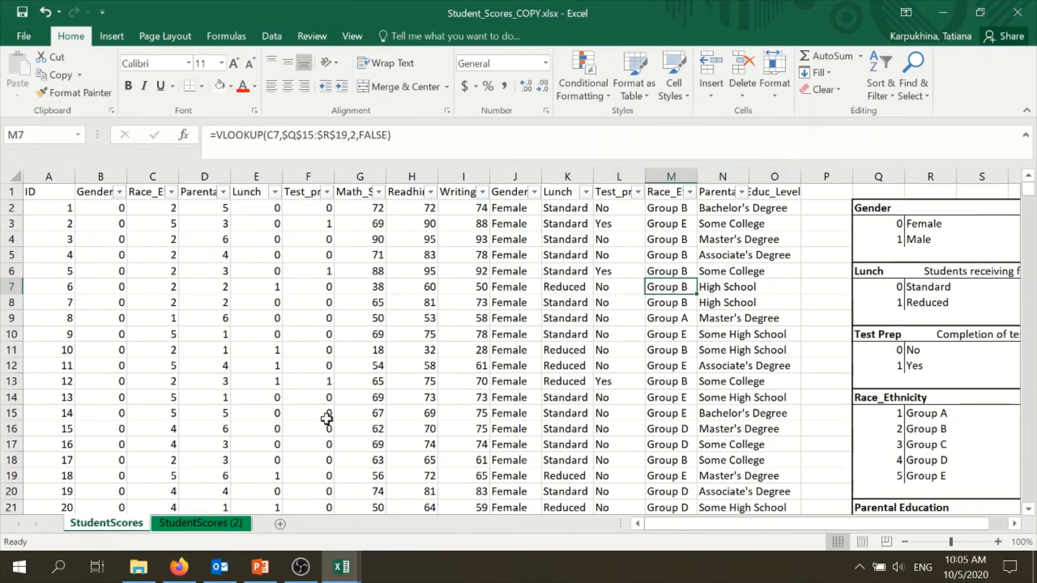
pyautogui.rightClick(128, 523)
pyautogui.click(183, 376)
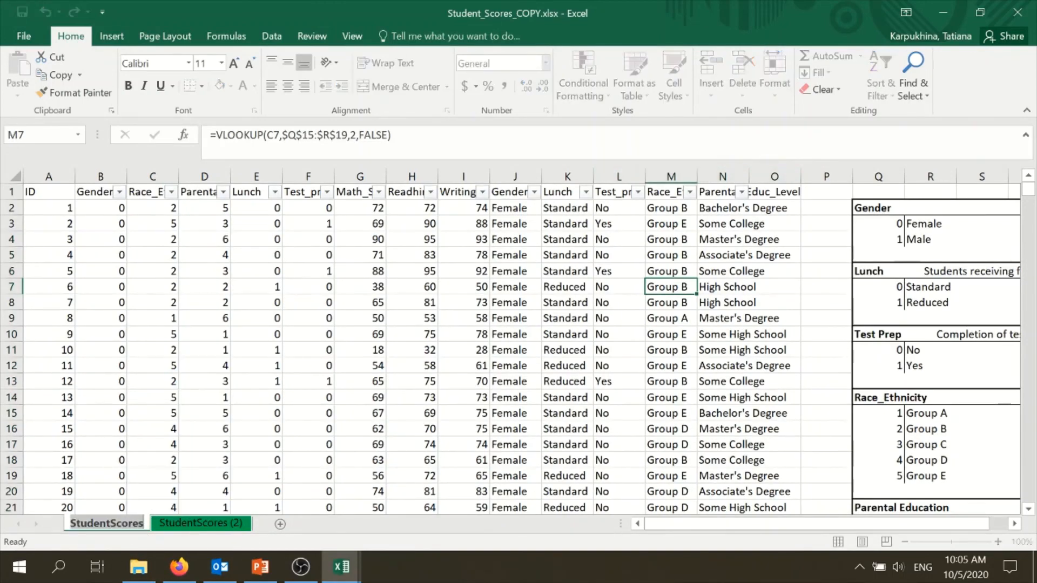
pyautogui.write('Original')
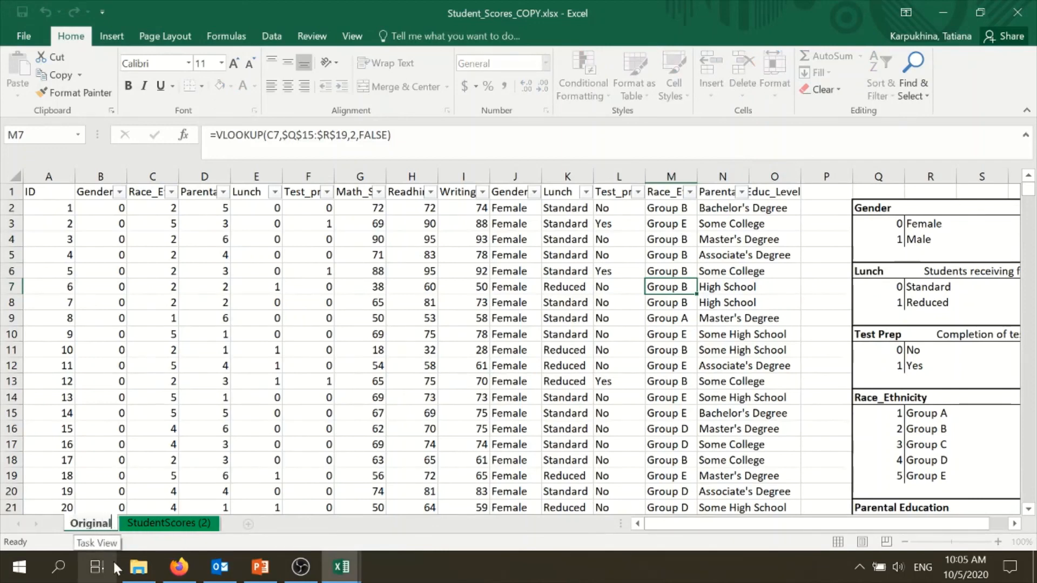
pyautogui.press('Return')
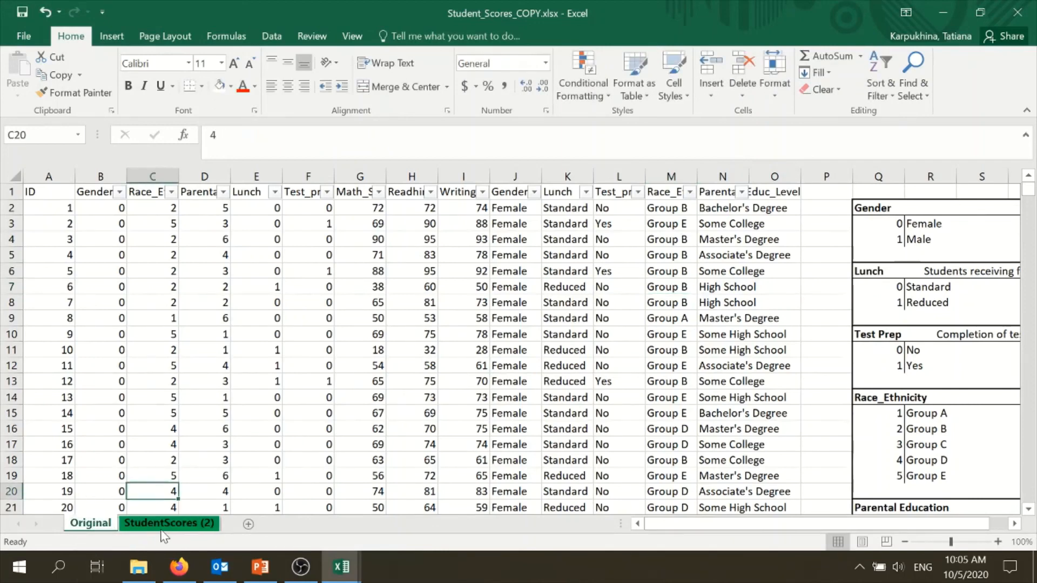
# Step: Rename the StudentScores (2) sheet as SOURCE
pyautogui.click(163, 523)
pyautogui.rightClick(200, 525)
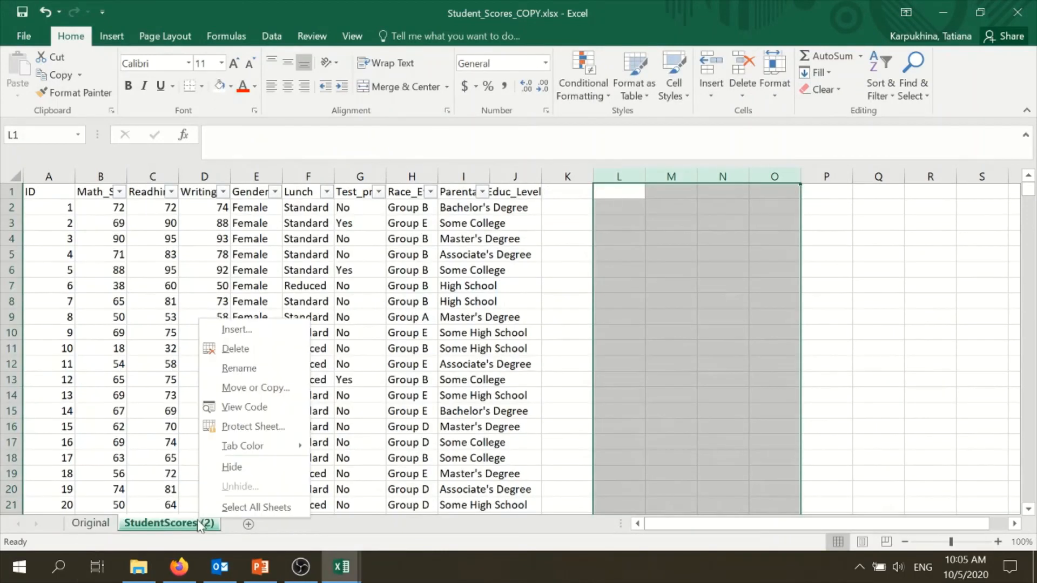
pyautogui.click(265, 368)
pyautogui.press('BackSpace')
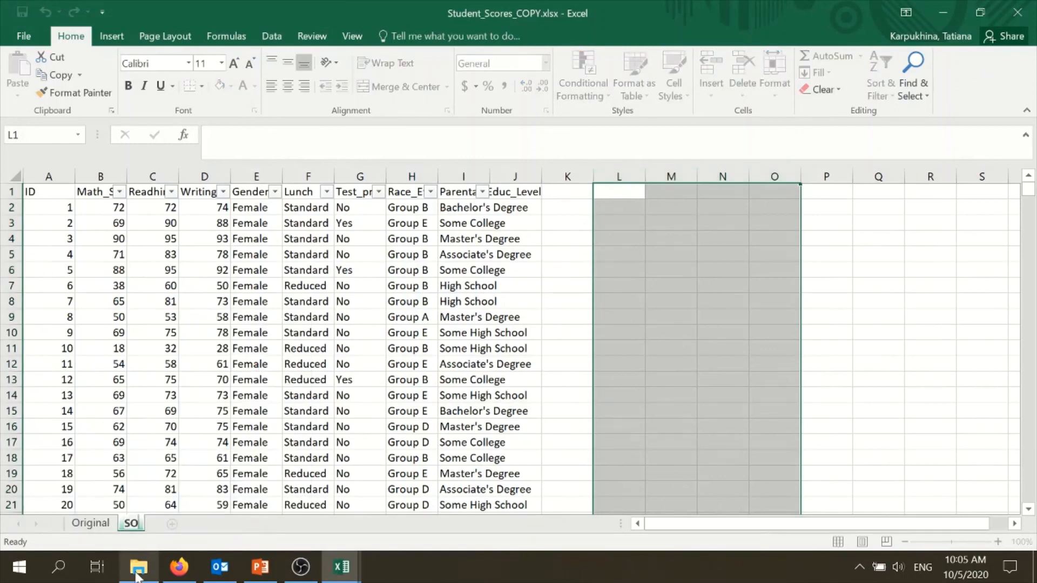
pyautogui.click(130, 394)
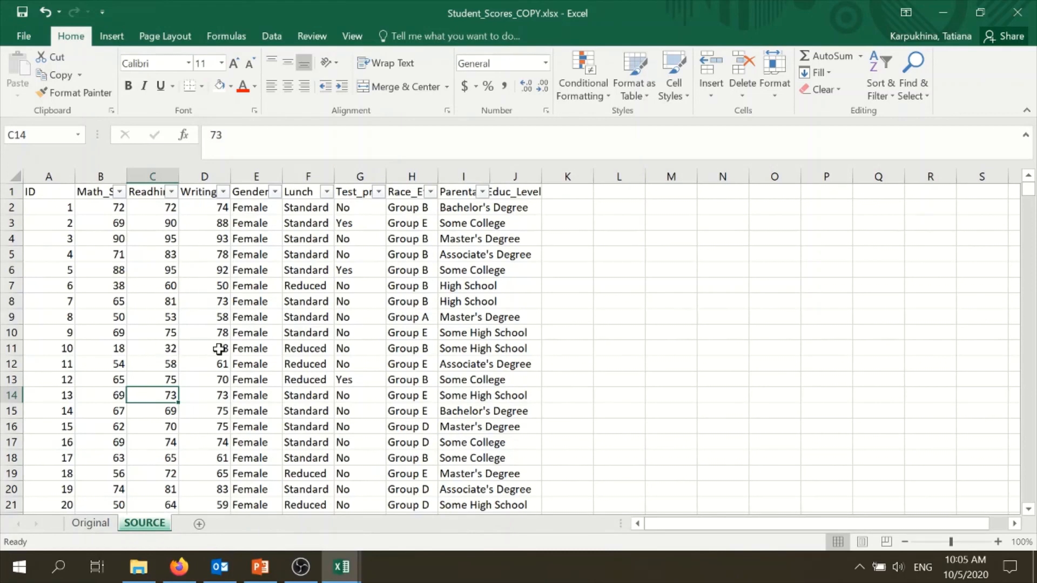
# Step: Review the numeric code columns, recoded text columns and code legend on the Original sheet
pyautogui.click(88, 525)
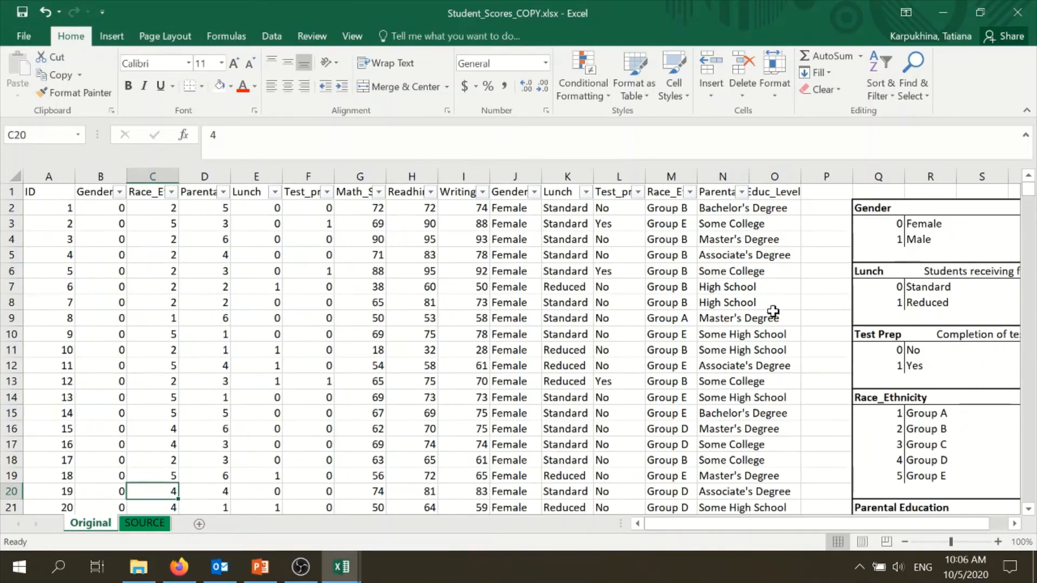
pyautogui.scroll(-6, 800, 275)
pyautogui.scroll(6, 805, 280)
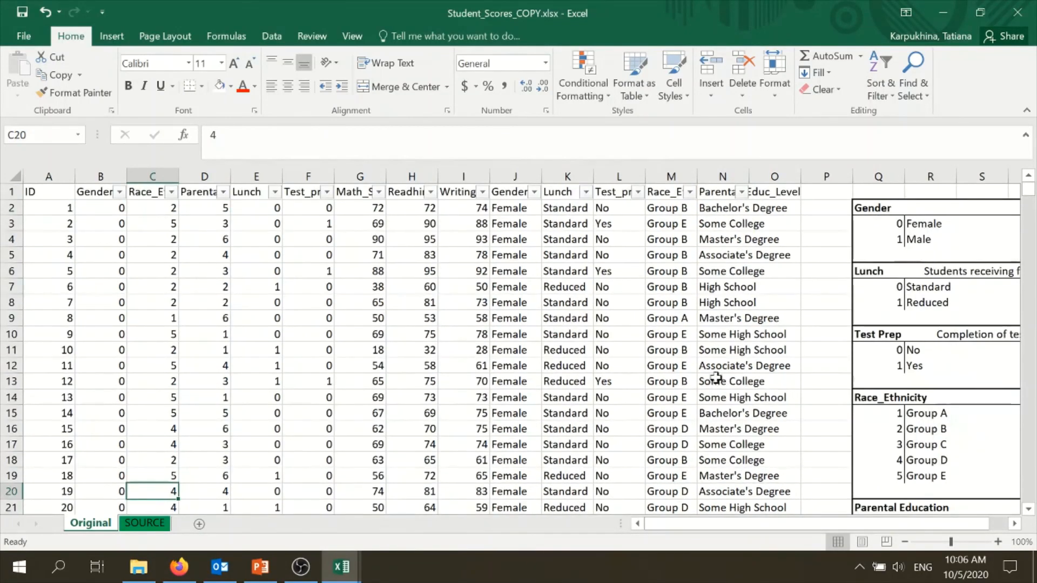